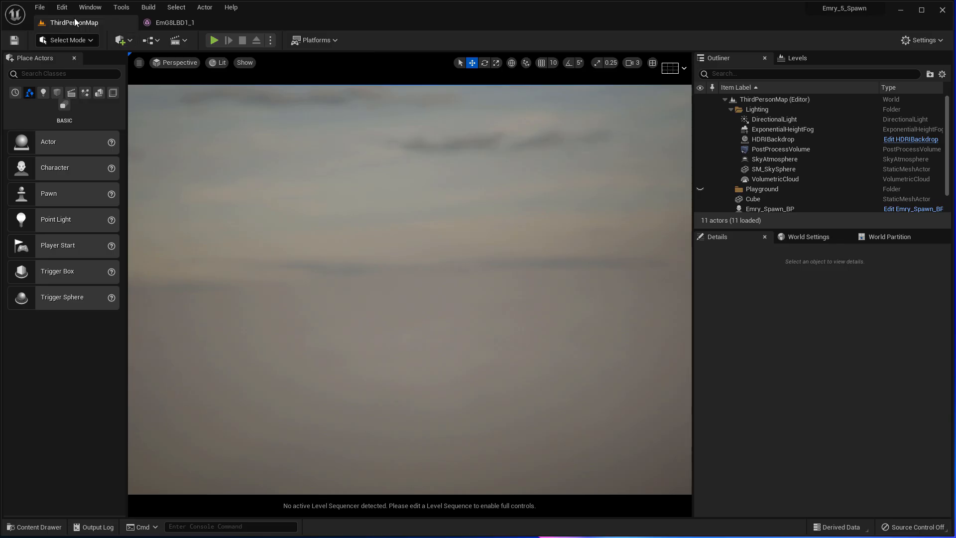
- Switch to the Unreal Editor and open its Edit menu
left_click(61, 7)
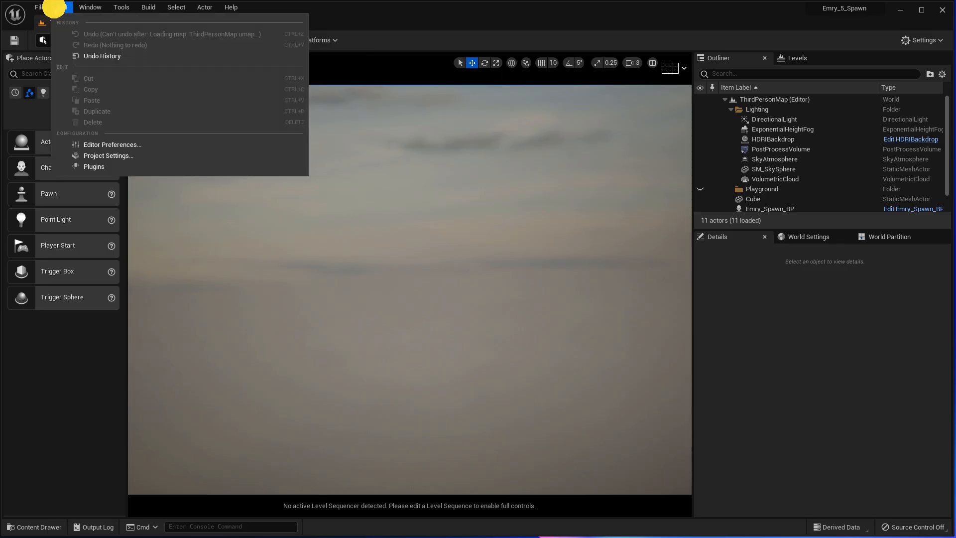
- Open Project Settings and show the Plugins > Daz to Unreal Settings page
left_click(99, 158)
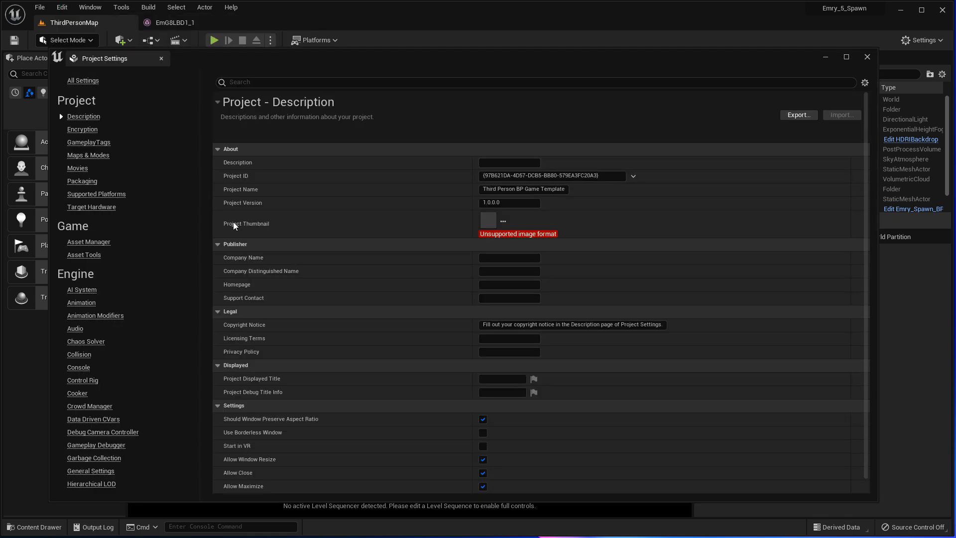
scroll(95, 211, "down", 3)
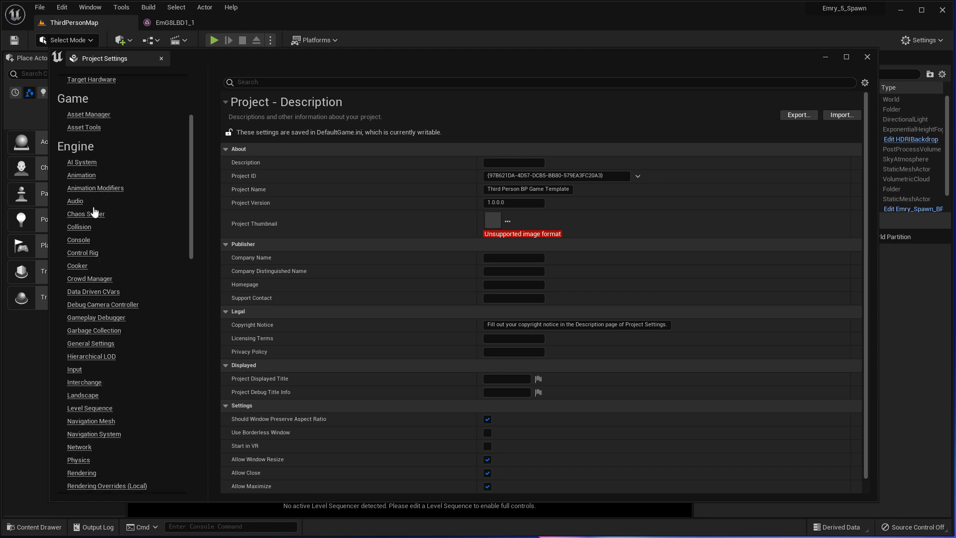
scroll(101, 300, "down", 3)
scroll(101, 299, "down", 10)
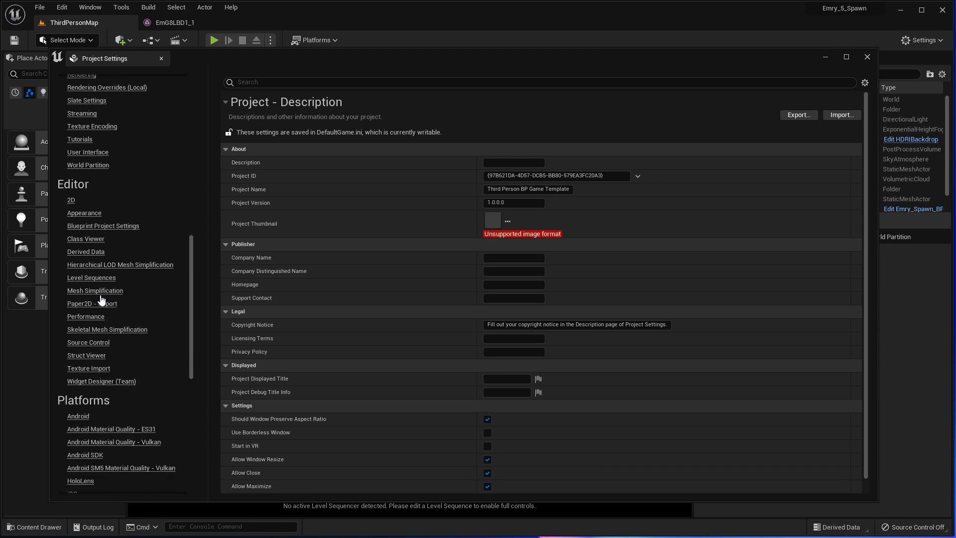
scroll(103, 257, "down", 6)
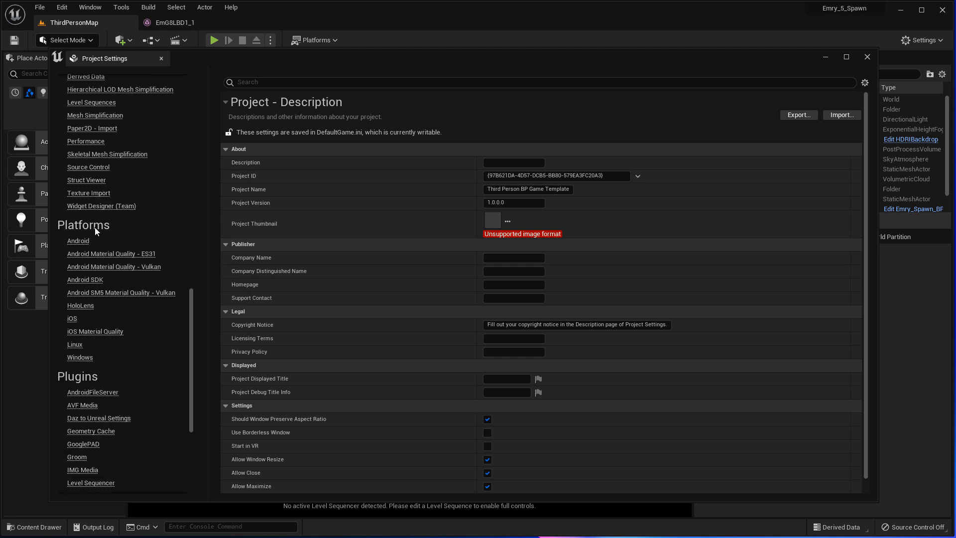
scroll(86, 324, "down", 3)
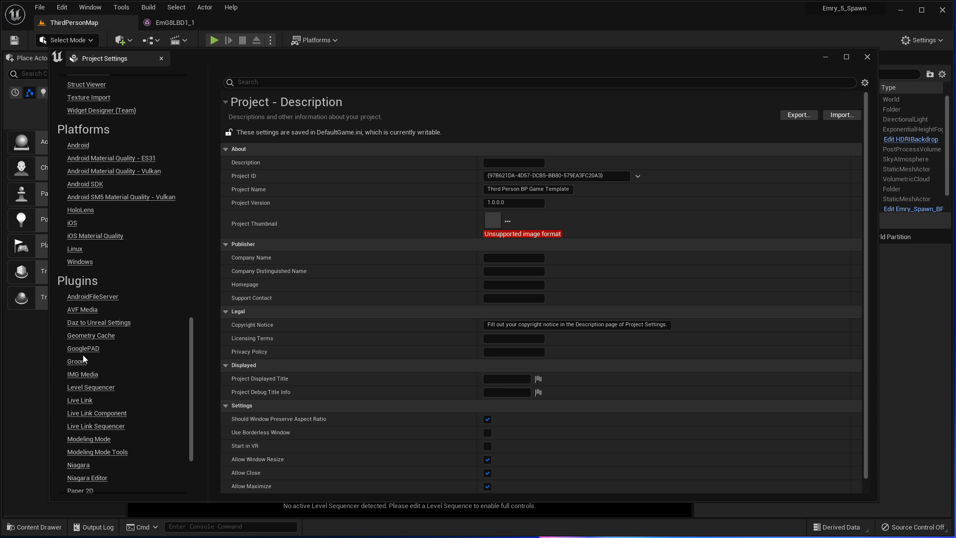
scroll(83, 355, "down", 4)
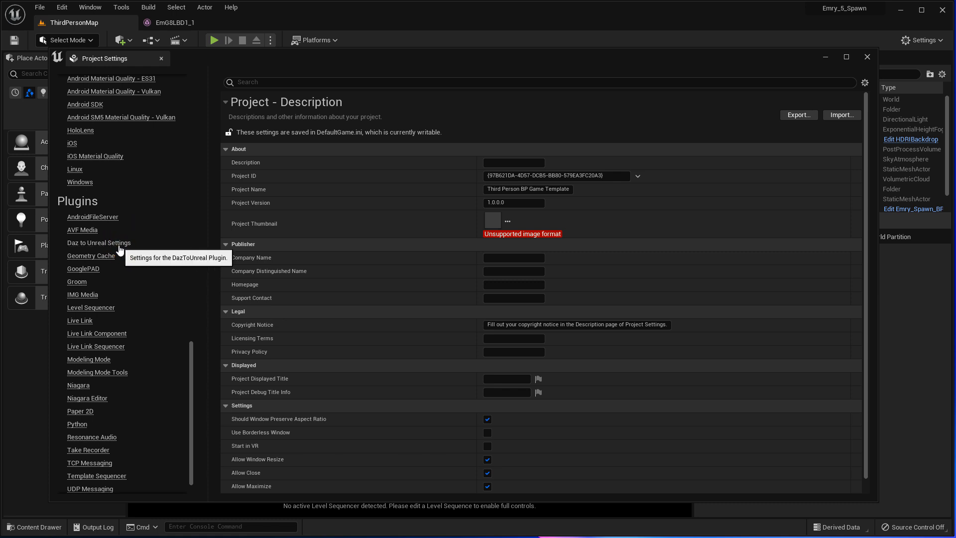
left_click(119, 245)
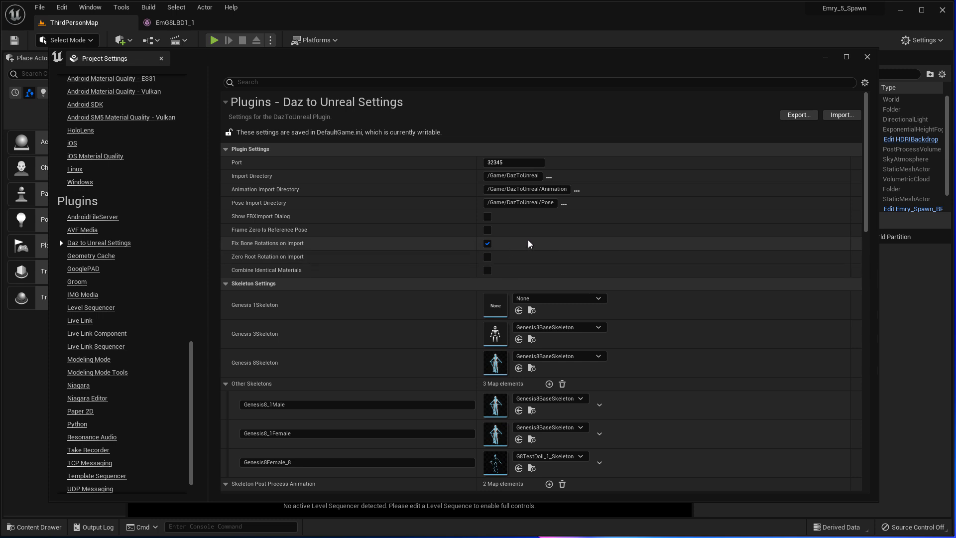
- Set SubDivision Level and Render SubD Level to 0 on the Genesis 8 Female
left_click(867, 57)
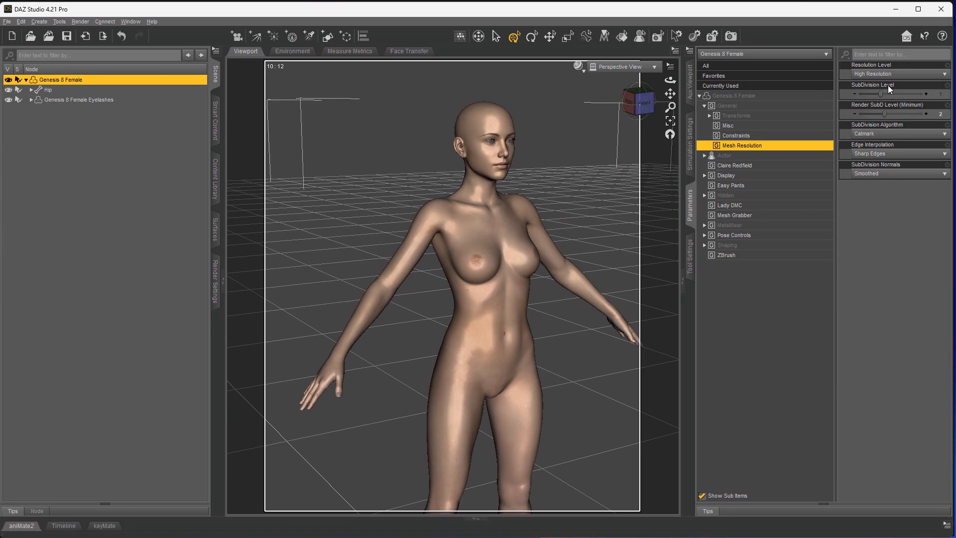
left_click(889, 88)
type("0")
key("Return")
type("0")
key("Return")
left_click_drag(643, 101, 636, 103)
- Under Actor > People, reset Layla (Elf) and dial Miellyn Fantasy to 100%
left_click(734, 156)
left_click(729, 264)
left_click(725, 175)
left_click(725, 195)
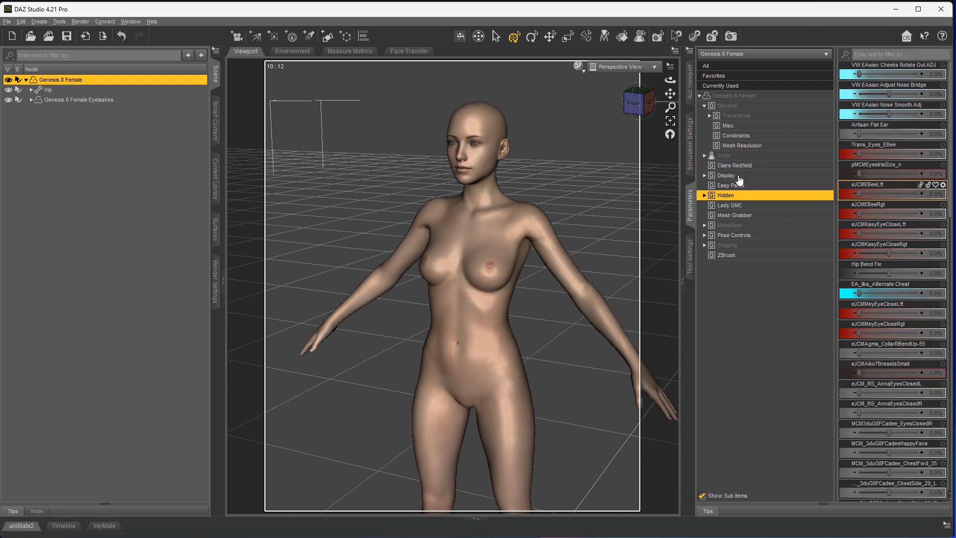
left_click(736, 156)
left_click(705, 156)
left_click(730, 325)
scroll(890, 319, "down", 1)
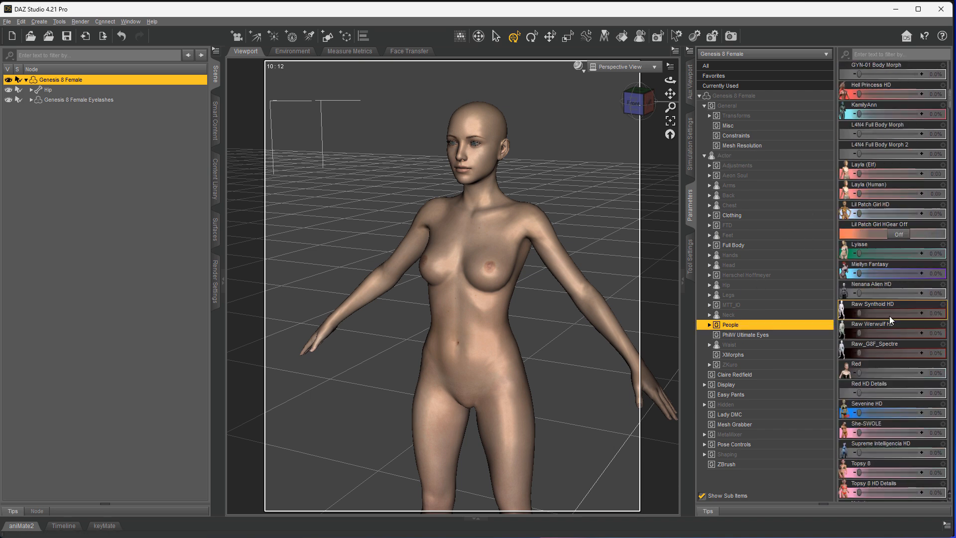
left_click_drag(859, 173, 949, 171)
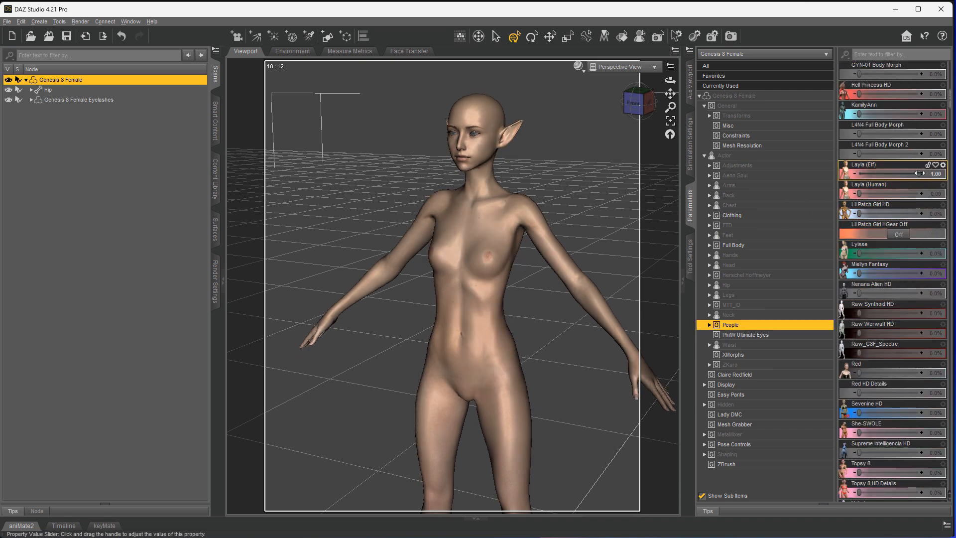
key("ctrl+z")
left_click_drag(859, 274, 945, 274)
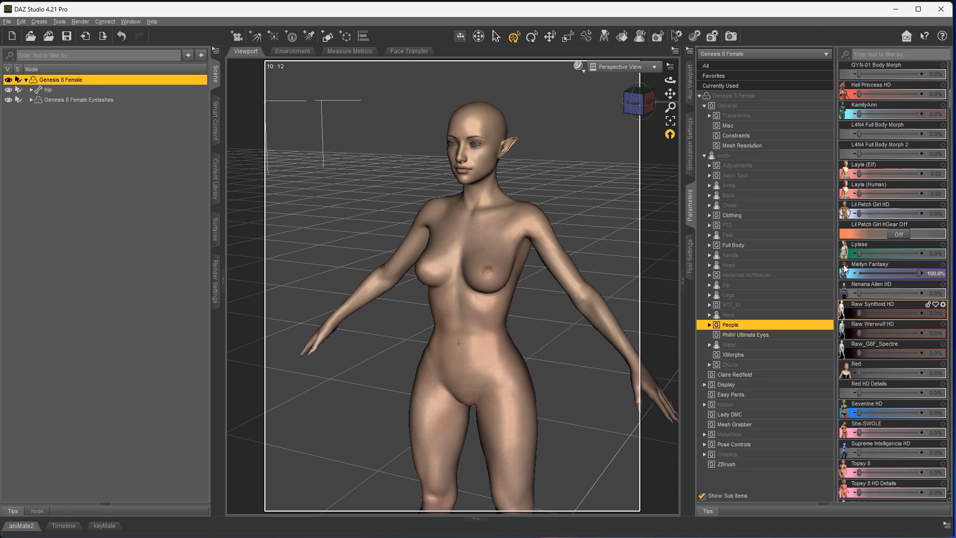
- List only used parameters, select the Eyelashes, and frame the elf's face
left_click(631, 93)
left_click(732, 85)
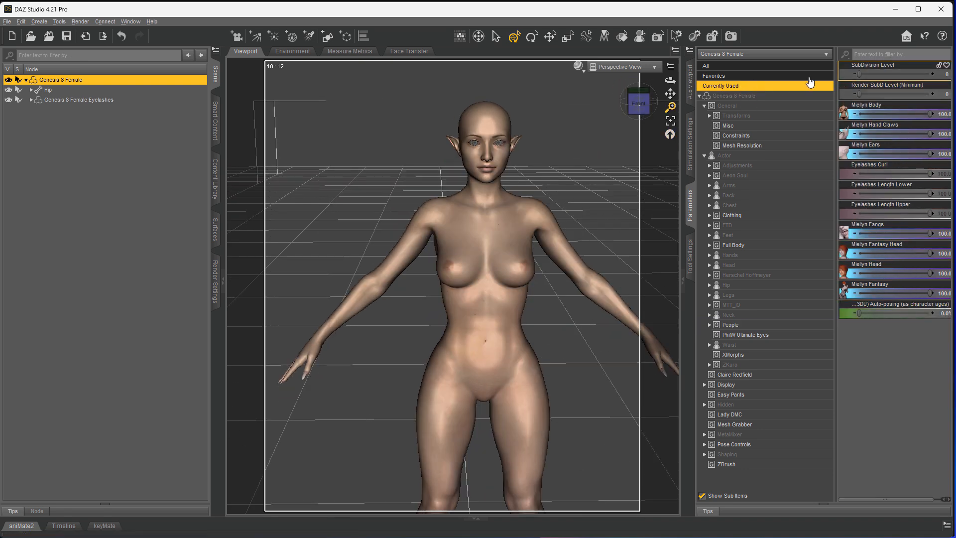
left_click(626, 112)
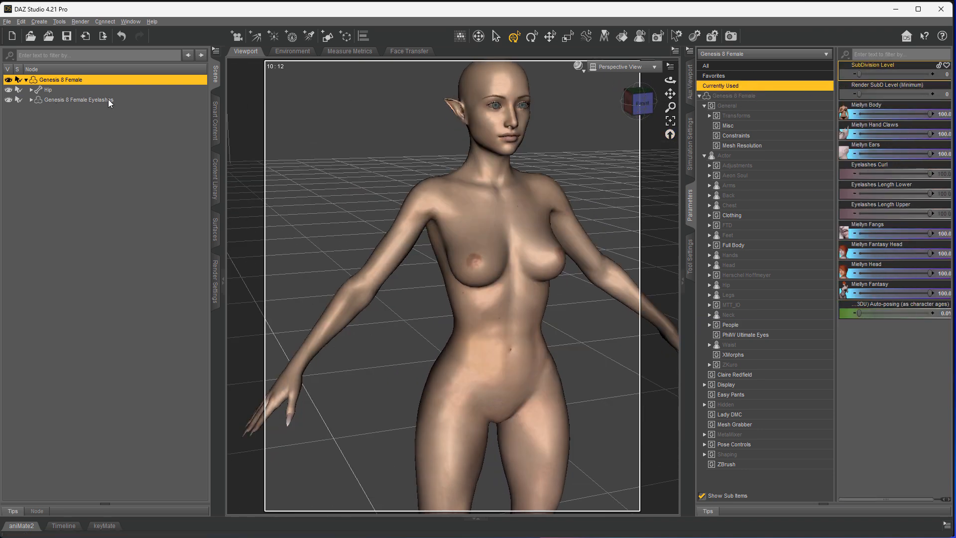
left_click(109, 101)
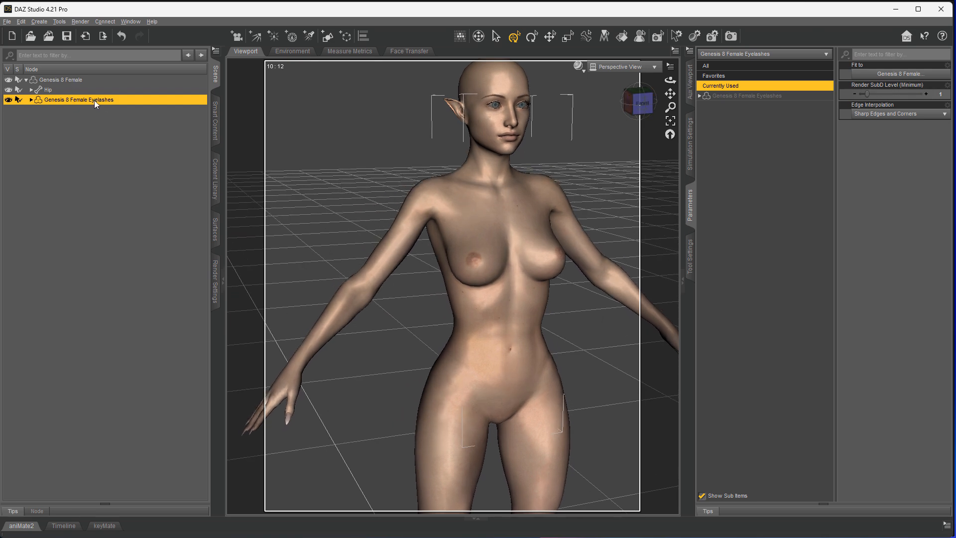
scroll(376, 116, "up", 5)
left_click_drag(670, 93, 662, 82)
- Load Ellithia 8 Eyebrows onto the figure from Smart Content > Default > Anatomy
left_click(418, 159)
left_click(215, 120)
double_click(51, 86)
double_click(177, 339)
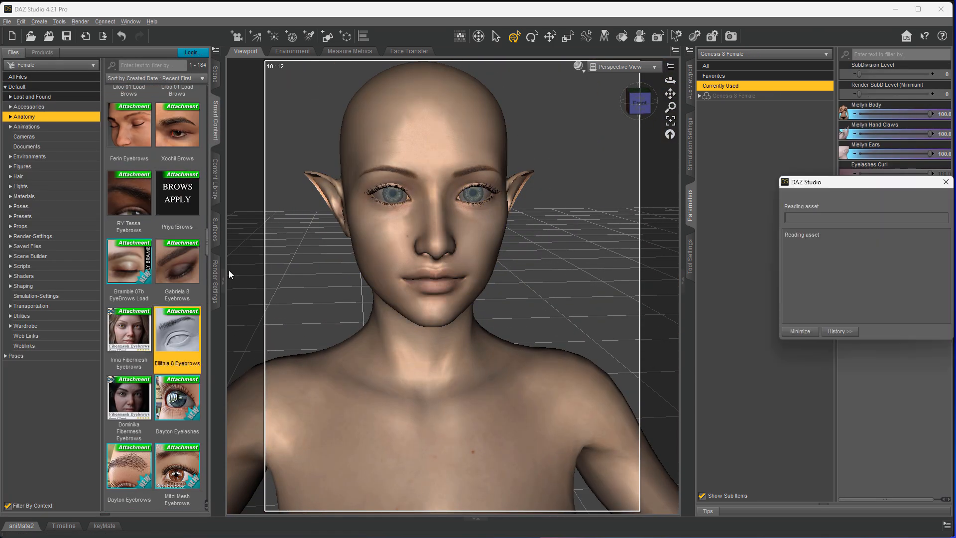
left_click_drag(640, 103, 666, 92)
scroll(637, 105, "down", 4)
scroll(376, 292, "down", 3)
scroll(376, 293, "down", 3)
left_click_drag(641, 102, 646, 101)
- Reselect the Genesis 8 Female in the Scene tab
left_click(215, 74)
left_click(305, 117)
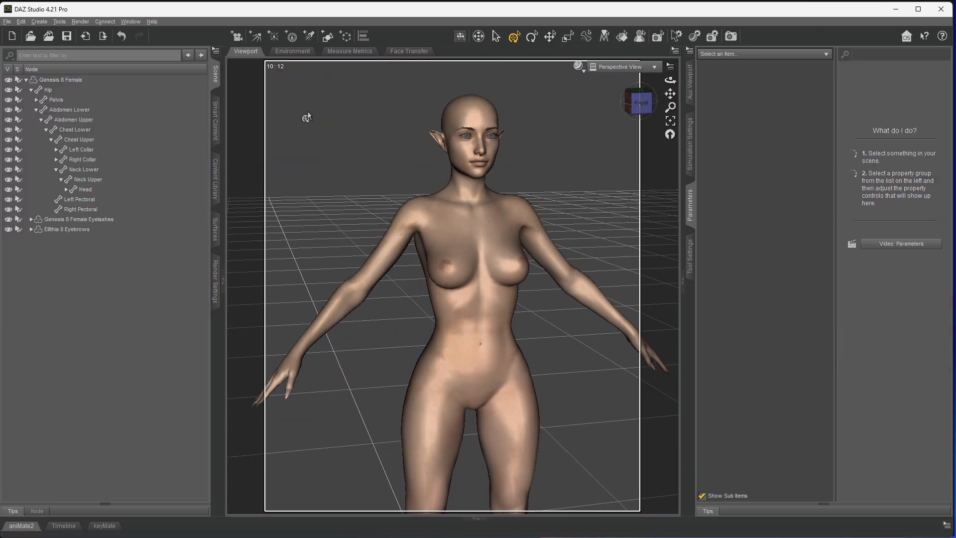
left_click(72, 220)
left_click(76, 81)
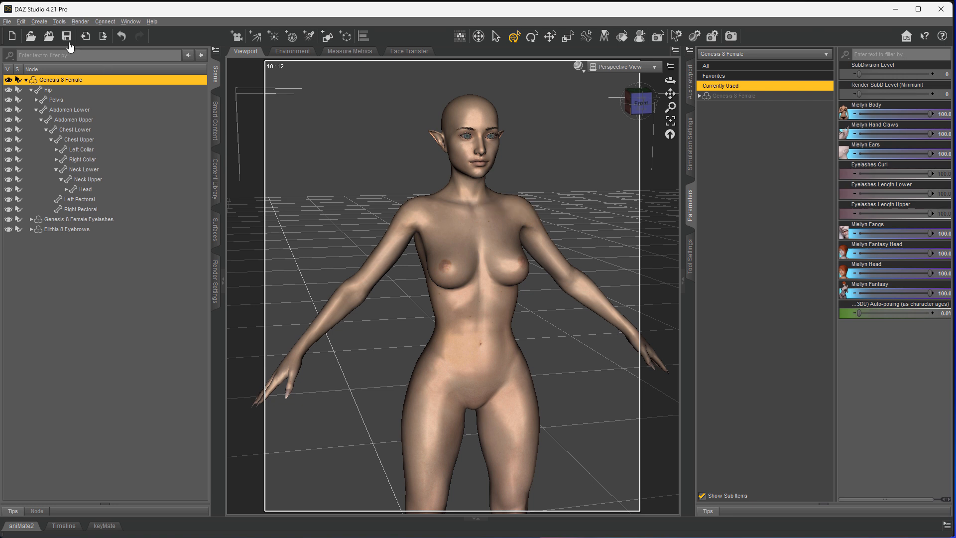
left_click(7, 21)
- Send to Daz to Unreal as Skeletal Mesh 'Genesis8Female_Demo' with Export Morphs on
mouse_move(37, 197)
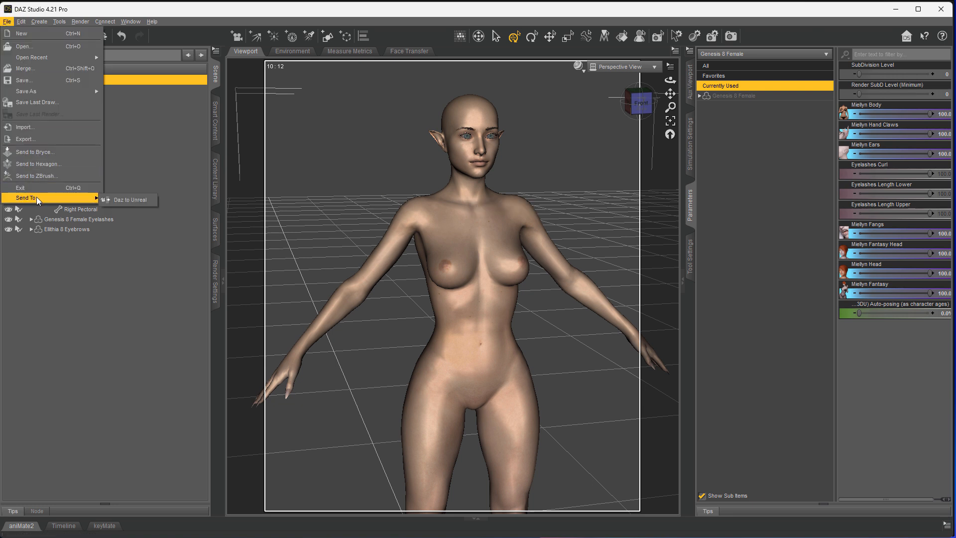
left_click(120, 200)
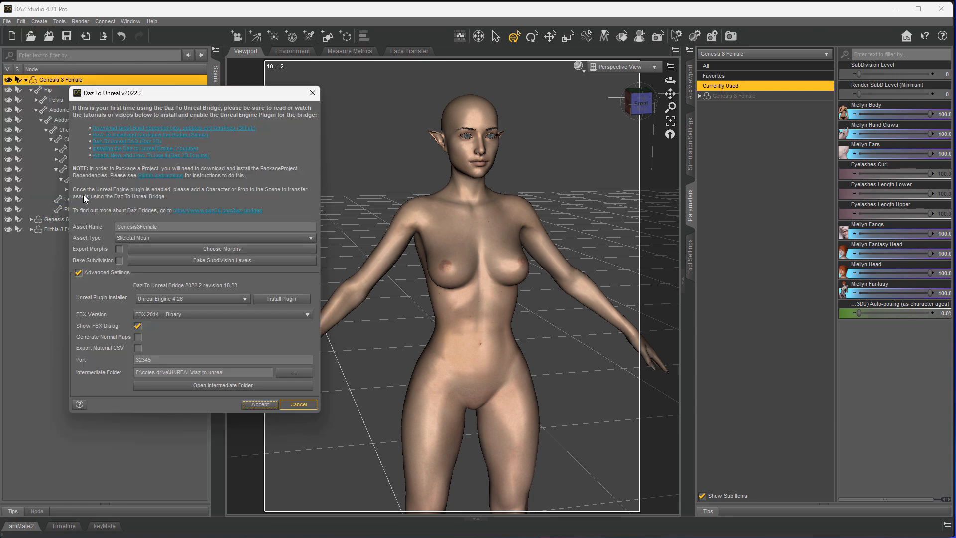
left_click(164, 226)
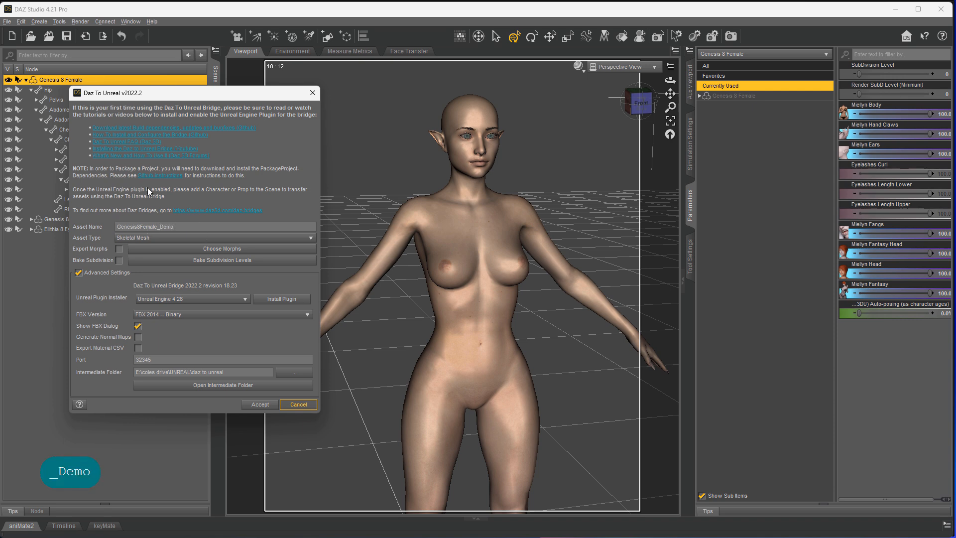
left_click(141, 239)
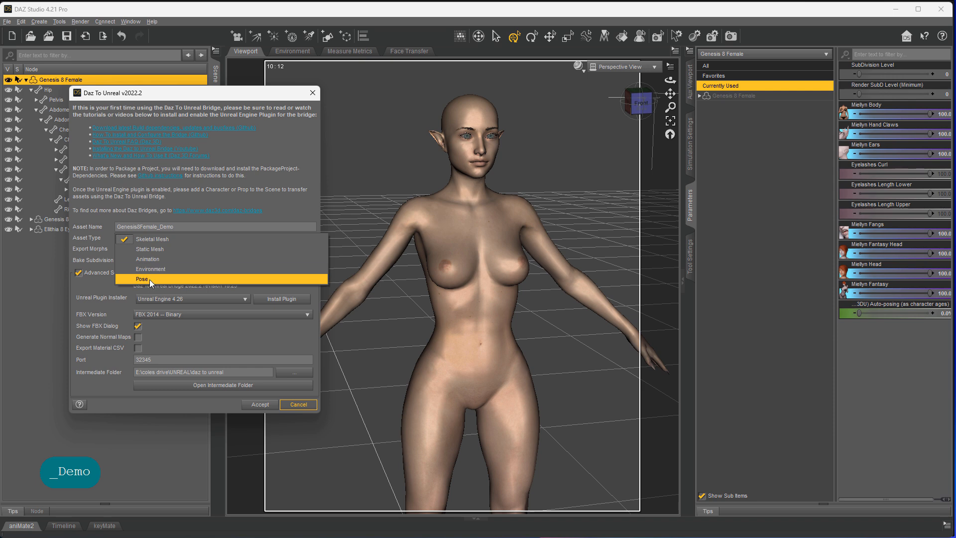
left_click(184, 240)
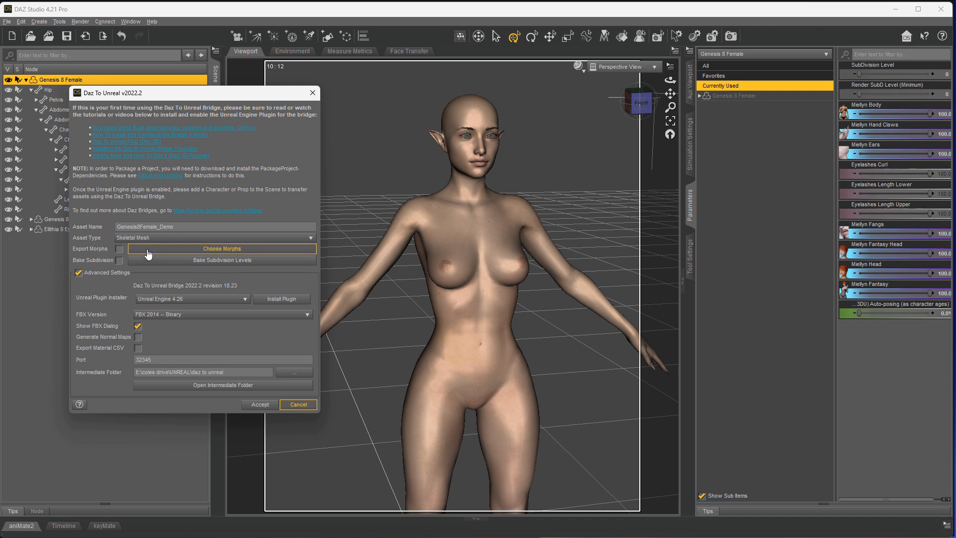
left_click(119, 249)
left_click(144, 250)
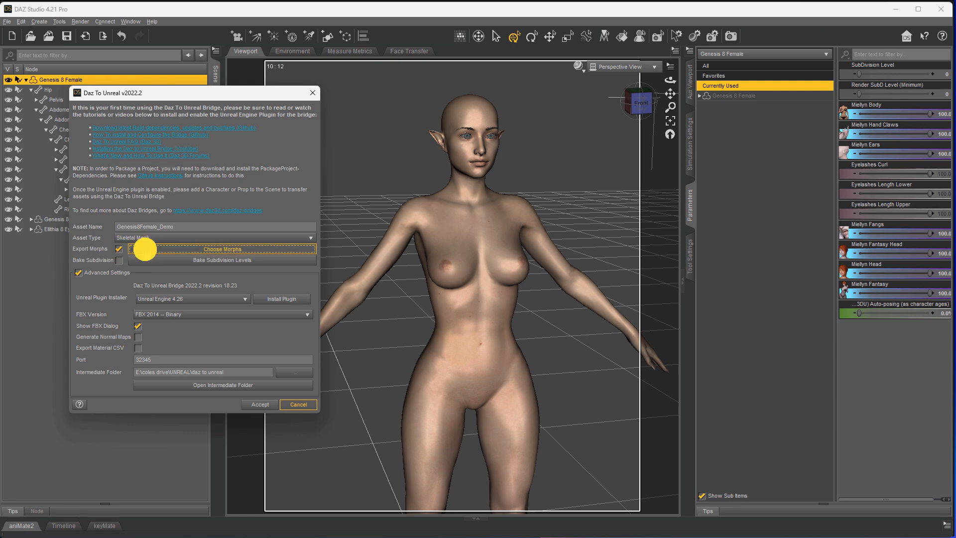
- Save the morph list over the G8_ADDON 6 preset, then clear the export list
left_click_drag(465, 141, 466, 114)
left_click(212, 107)
left_click(251, 221)
left_click(603, 482)
left_click(897, 111)
left_click(252, 110)
left_click(405, 125)
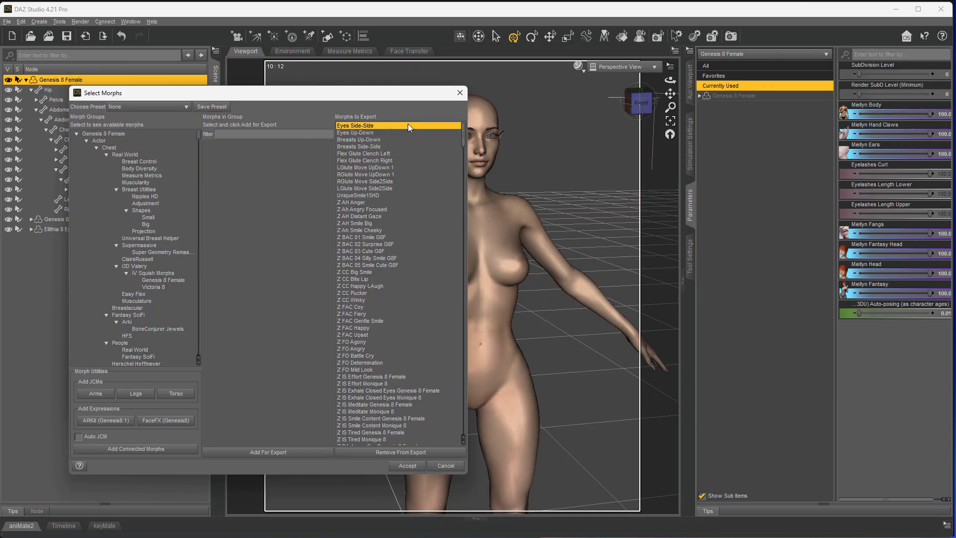
left_click_drag(463, 137, 463, 440)
left_click(378, 440, "shift")
left_click(401, 452)
- Collapse the top-level morph groups and every Actor subgroup
left_click(87, 140)
left_click(86, 154)
left_click(87, 161)
left_click(86, 169)
left_click(86, 190)
left_click(86, 203)
left_click(76, 217)
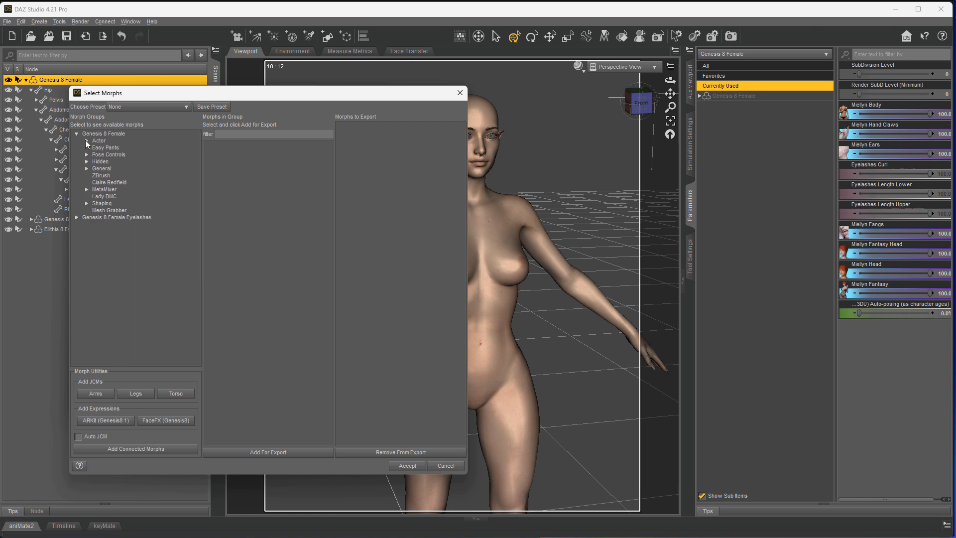
left_click(86, 140)
left_click(97, 147)
left_click(96, 154)
left_click(97, 161)
left_click(97, 168)
left_click(96, 176)
left_click(96, 182)
left_click(96, 189)
left_click(96, 203)
left_click(97, 210)
left_click(96, 217)
left_click(97, 224)
left_click(97, 231)
left_click(97, 238)
left_click(97, 244)
left_click(97, 252)
- Expand Pose Controls and collapse its subgroups, including Glutes
left_click(86, 301)
scroll(102, 279, "down", 3)
left_click(96, 211)
left_click(97, 218)
left_click(96, 224)
left_click(96, 231)
left_click(97, 238)
left_click(96, 245)
left_click(96, 280)
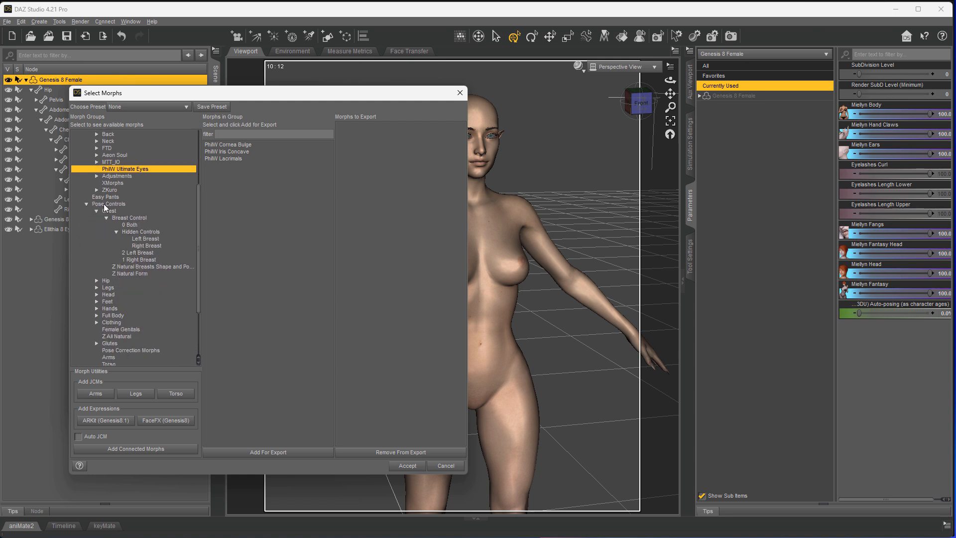
- Add the left and right Breast Control morphs for export
left_click(96, 211)
left_click(129, 218)
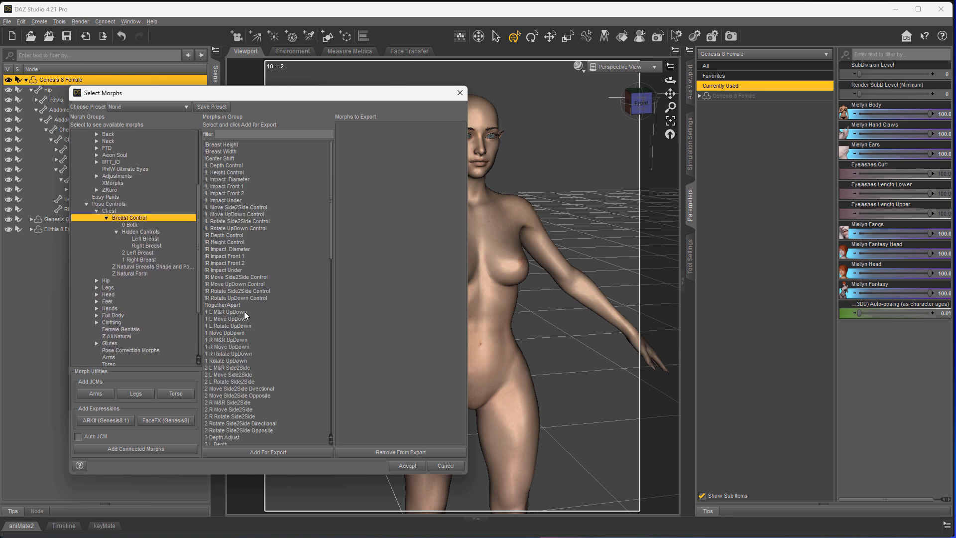
left_click(161, 239)
left_click(253, 160)
left_click_drag(254, 164, 249, 179)
left_click(268, 452)
left_click(146, 245)
left_click(268, 452)
- Add a Joy Open Smile expression morph for export and accept the selection
left_click(96, 294)
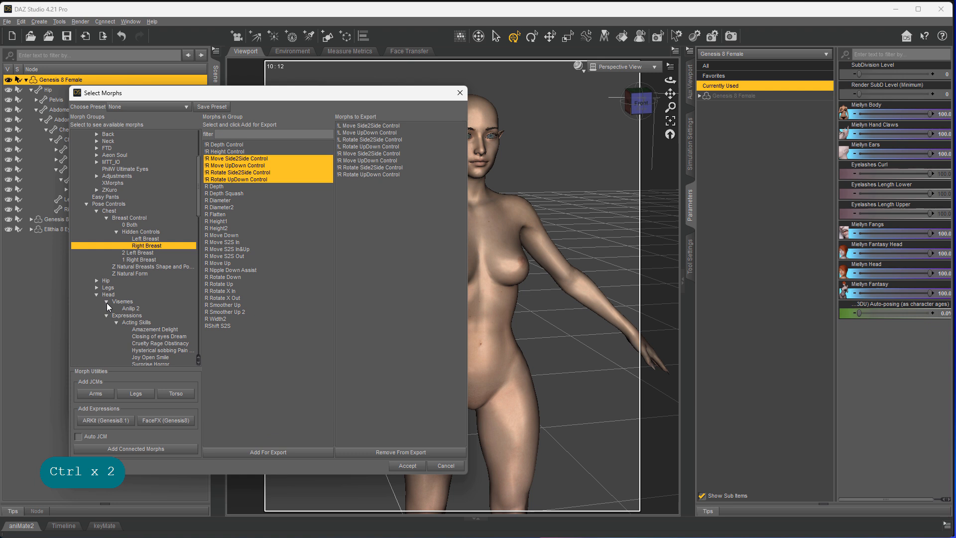
left_click(118, 329)
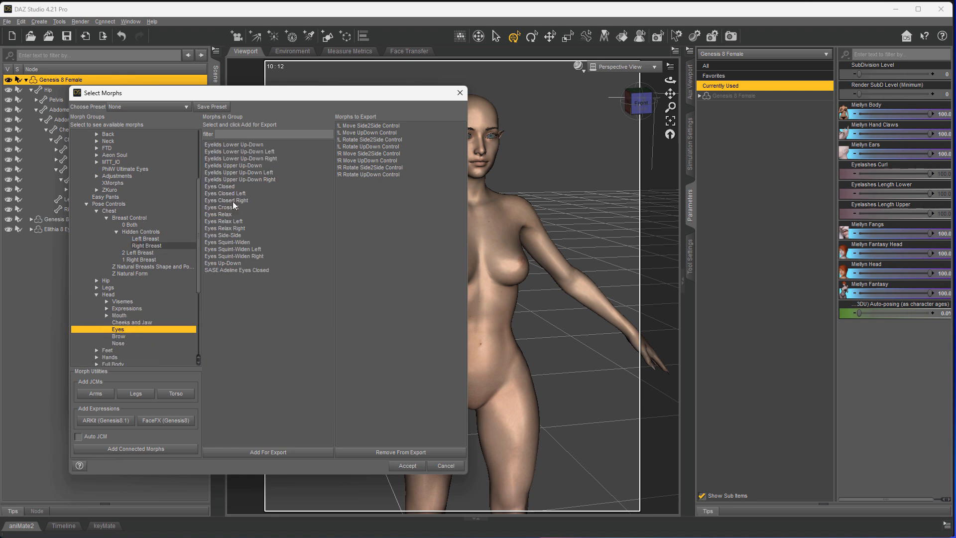
scroll(117, 209, "up", 3)
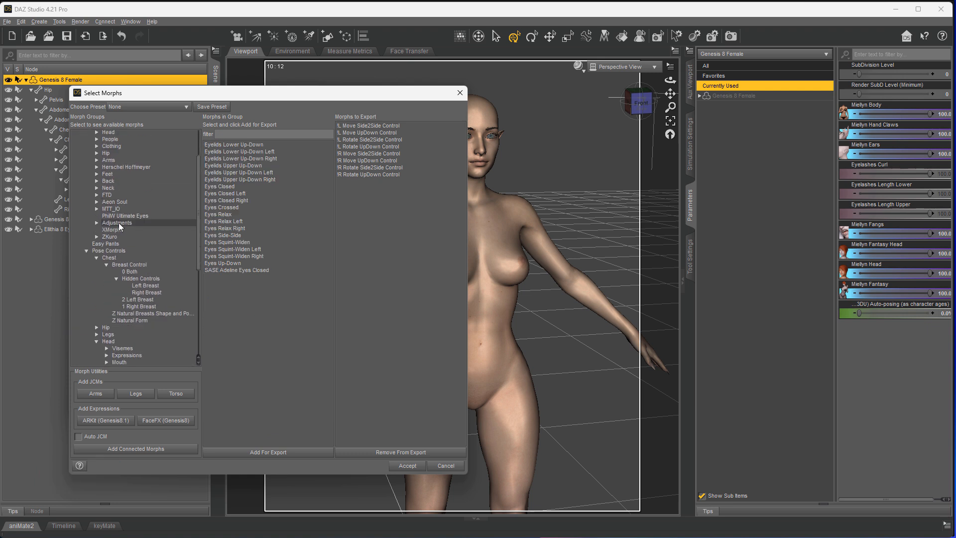
scroll(119, 222, "down", 5)
left_click(107, 250)
left_click(150, 291)
left_click(226, 221)
left_click(268, 452)
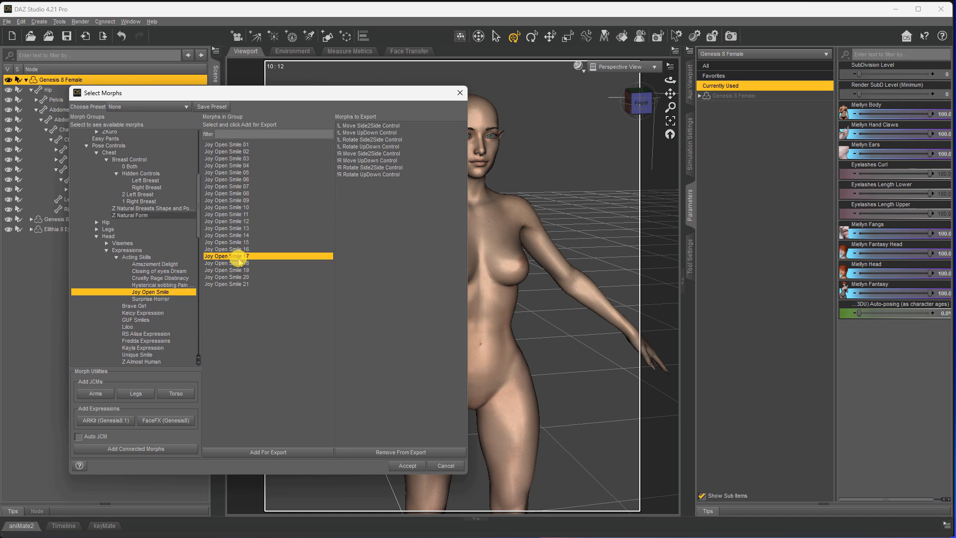
left_click(408, 465)
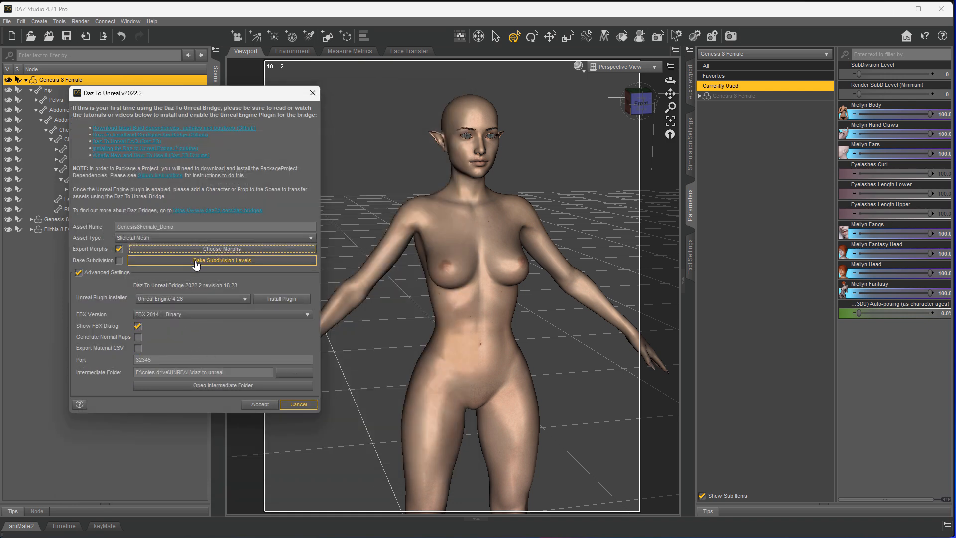
- Turn on Bake Subdivision with Genesis 8 Female at level 1, keeping Show FBX Dialog on
left_click(119, 259)
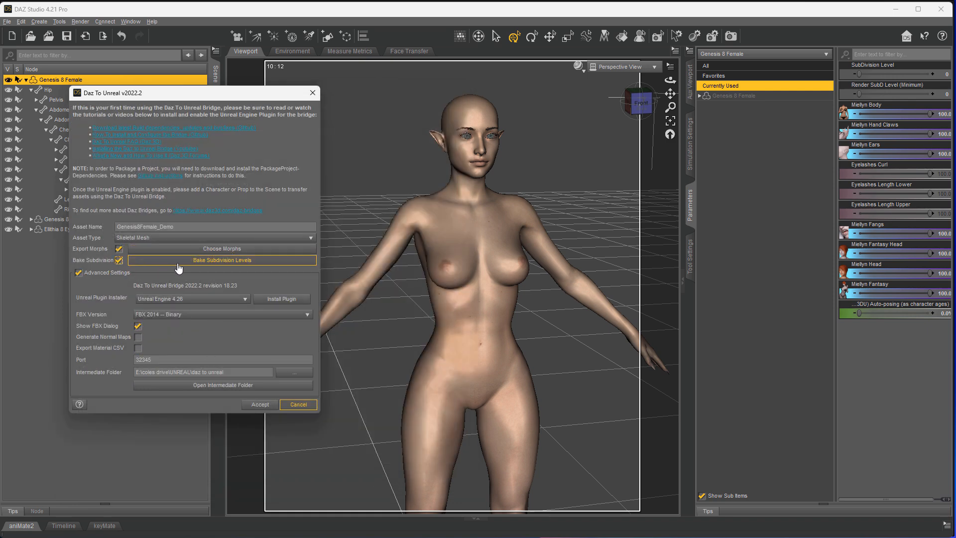
left_click(152, 261)
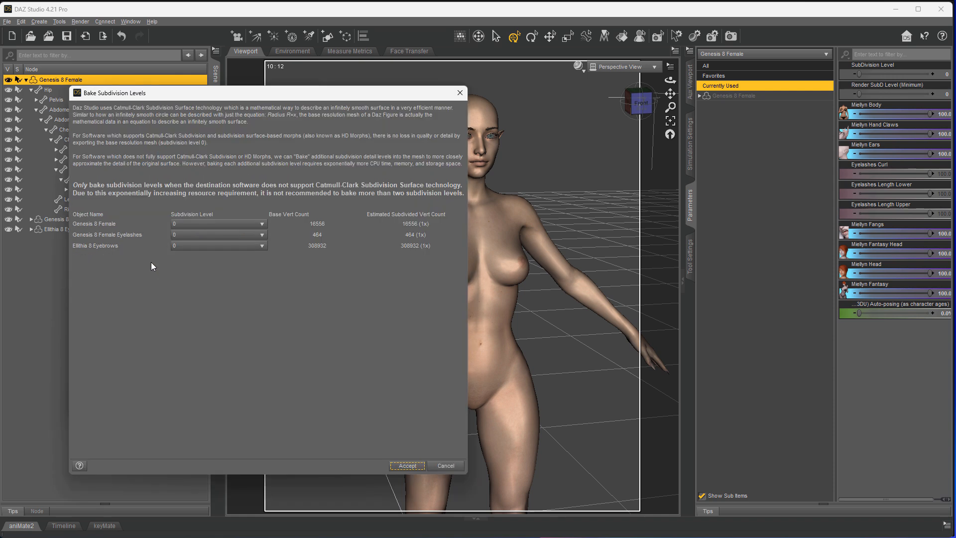
left_click(250, 223)
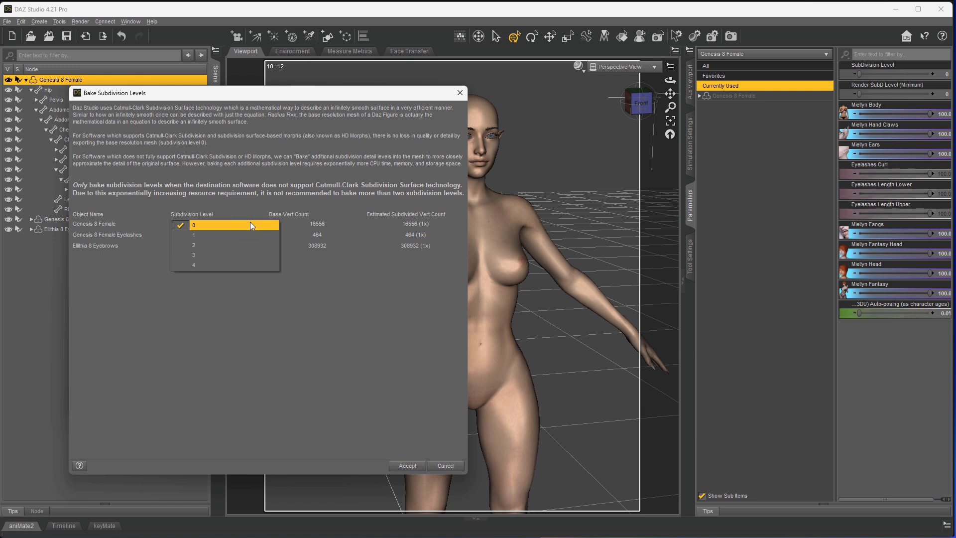
left_click(217, 236)
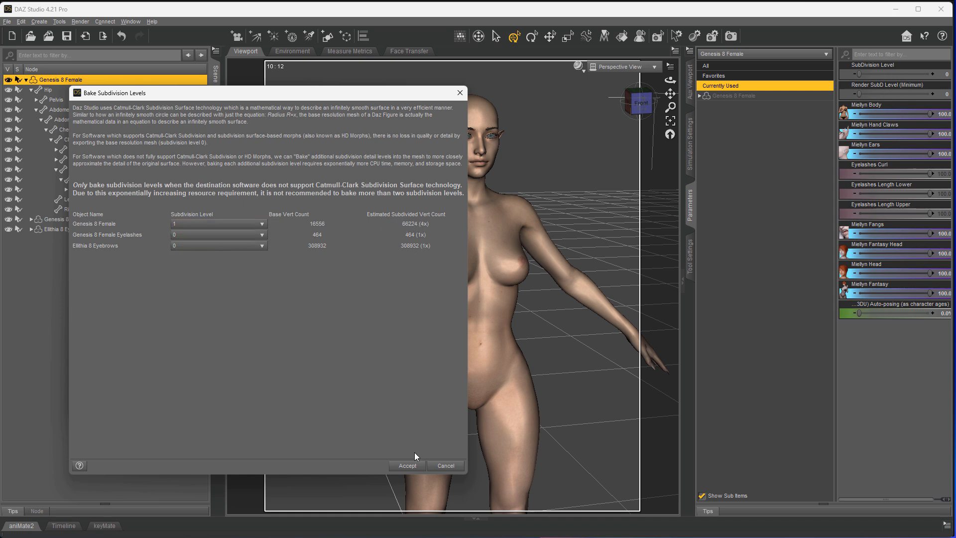
left_click(407, 465)
left_click(138, 326)
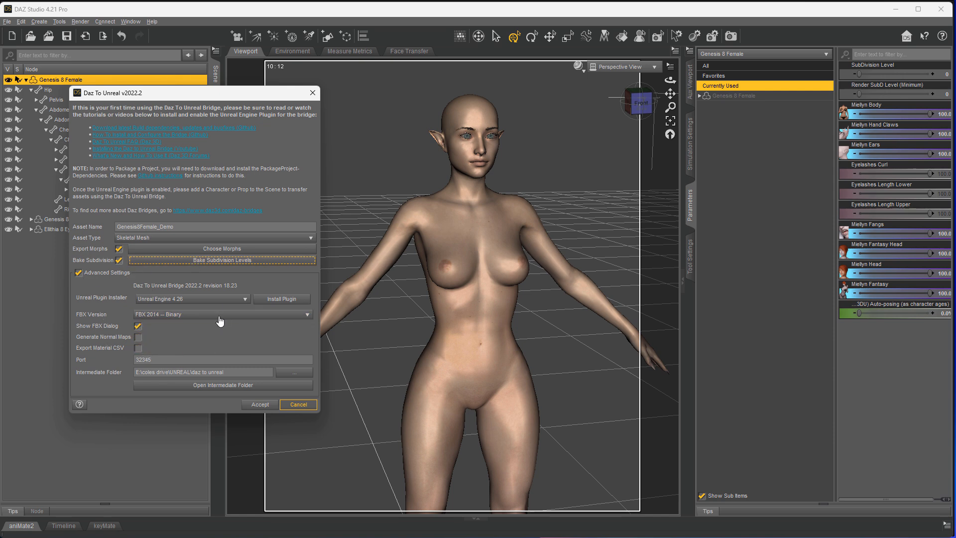
- Accept the Daz to Unreal export and confirm the FBX Export Options
left_click(264, 404)
left_click_drag(878, 182, 493, 223)
left_click(507, 226)
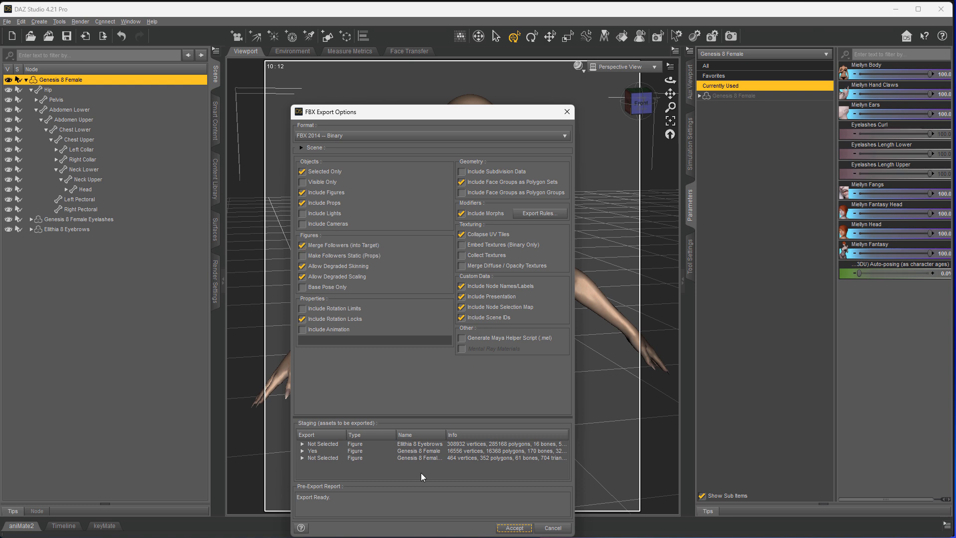
left_click(515, 527)
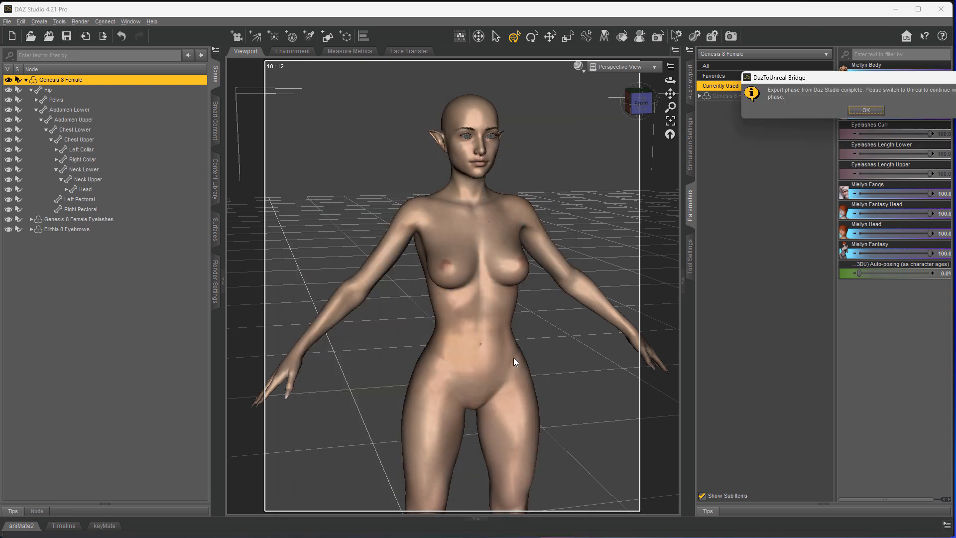
- Dismiss the DAZ export-complete message and close Unreal's import message log
left_click(503, 289)
left_click_drag(272, 9, 955, 6)
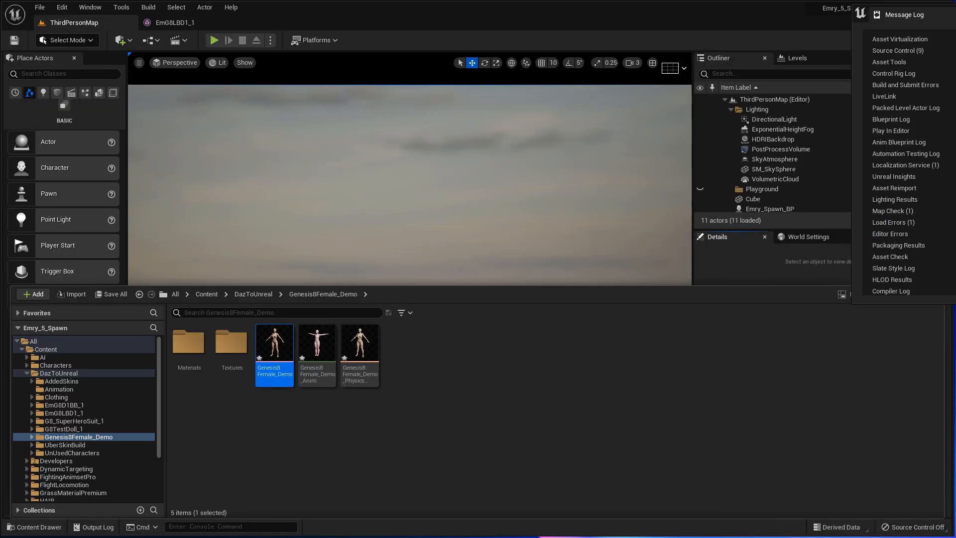
left_click_drag(955, 13, 290, 153)
left_click(897, 151)
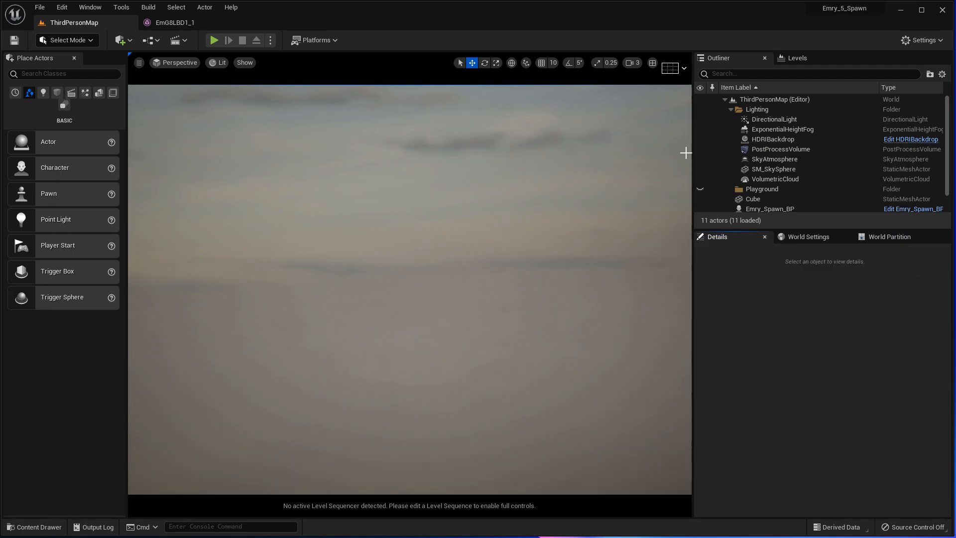
- Force delete the imported animation asset in DazToUnreal > Genesis8Female_Demo
left_click(48, 527)
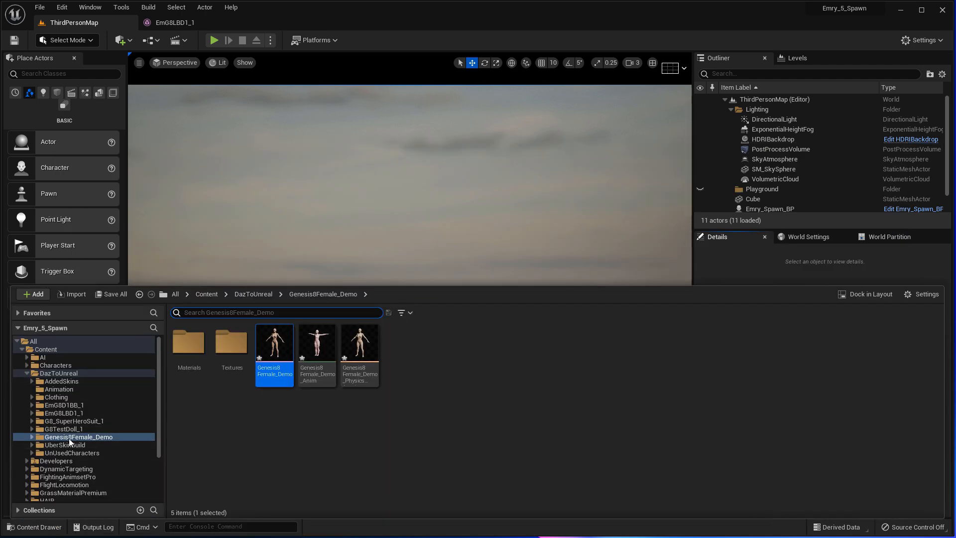
left_click(75, 374)
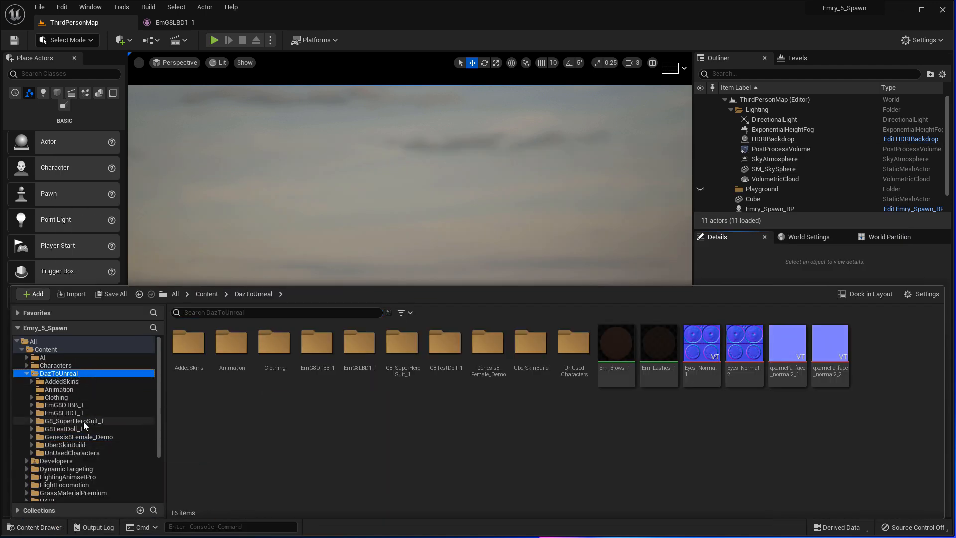
left_click(27, 374)
left_click(27, 374)
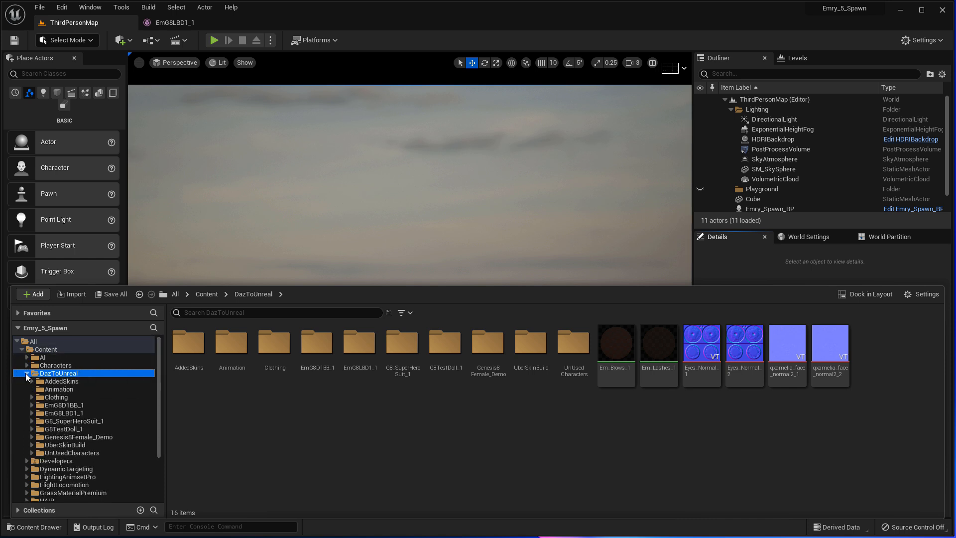
left_click(68, 437)
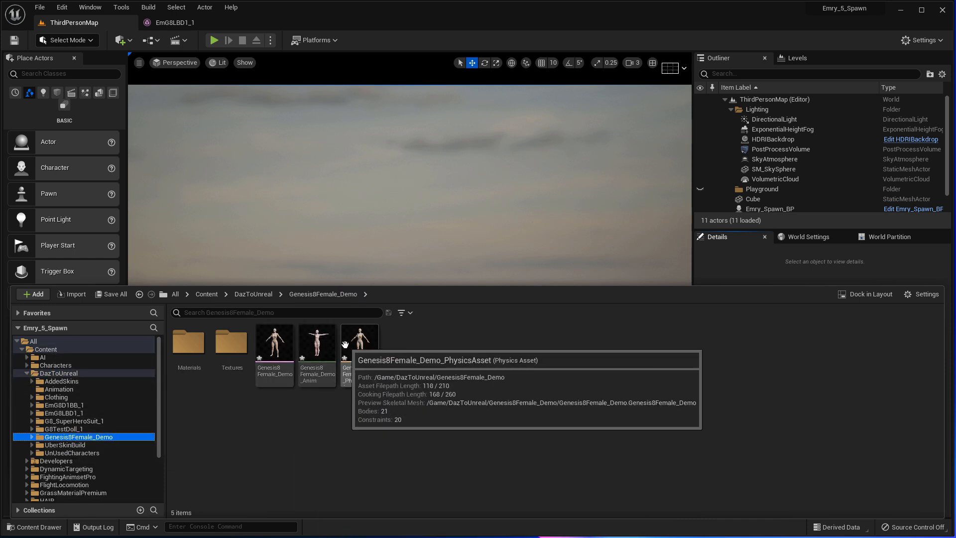
left_click(315, 359)
right_click(315, 360)
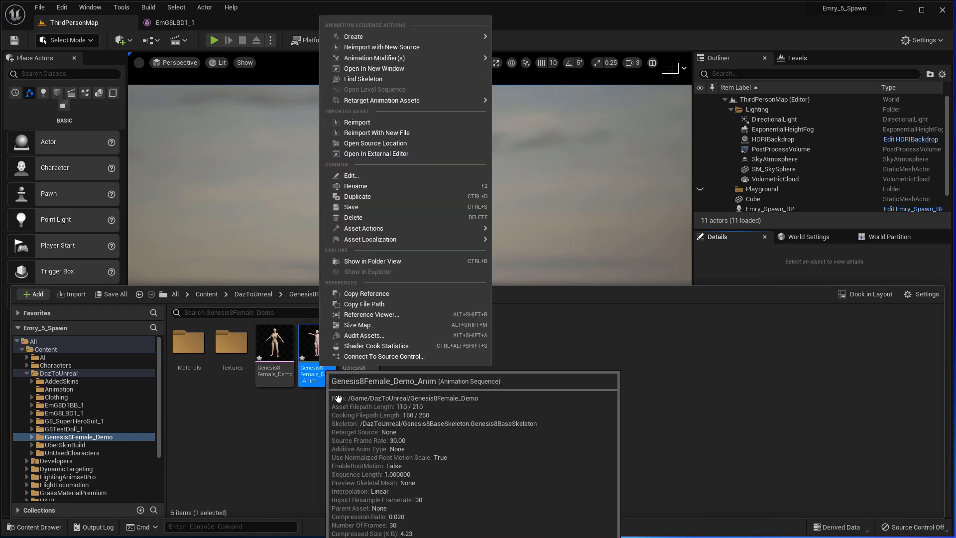
left_click(401, 212)
left_click(525, 384)
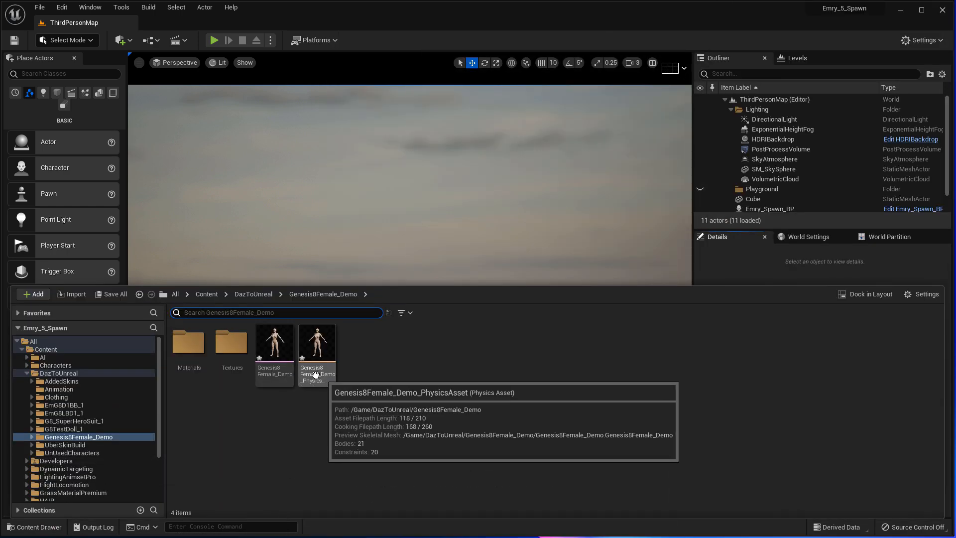
- Look through the Textures and Materials folders, then open the Genesis8Female_Demo skeletal mesh
double_click(231, 343)
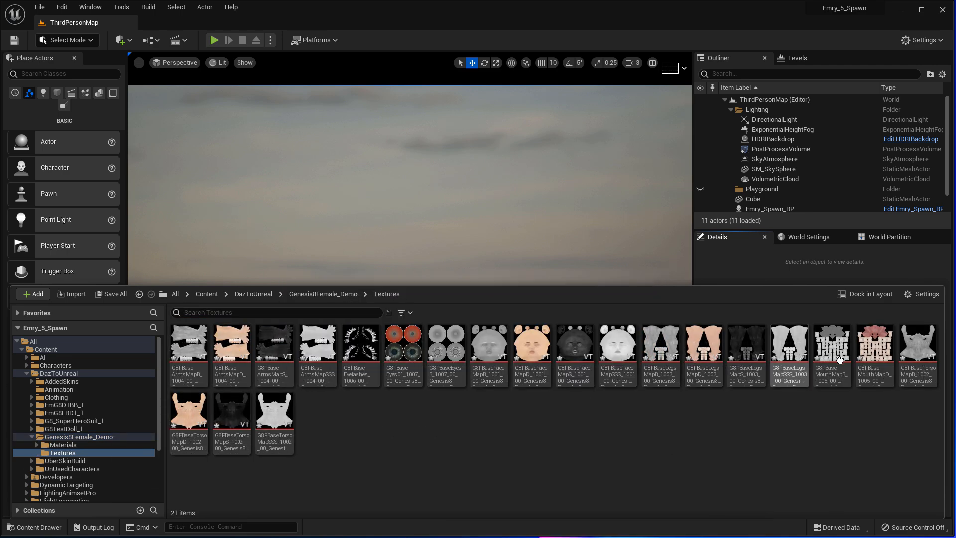
left_click(144, 444)
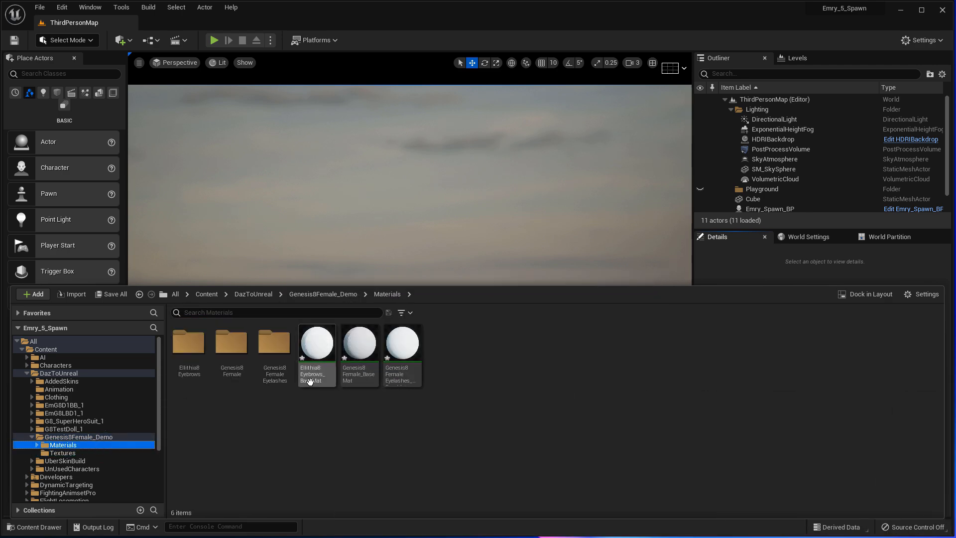
double_click(231, 361)
left_click(99, 437)
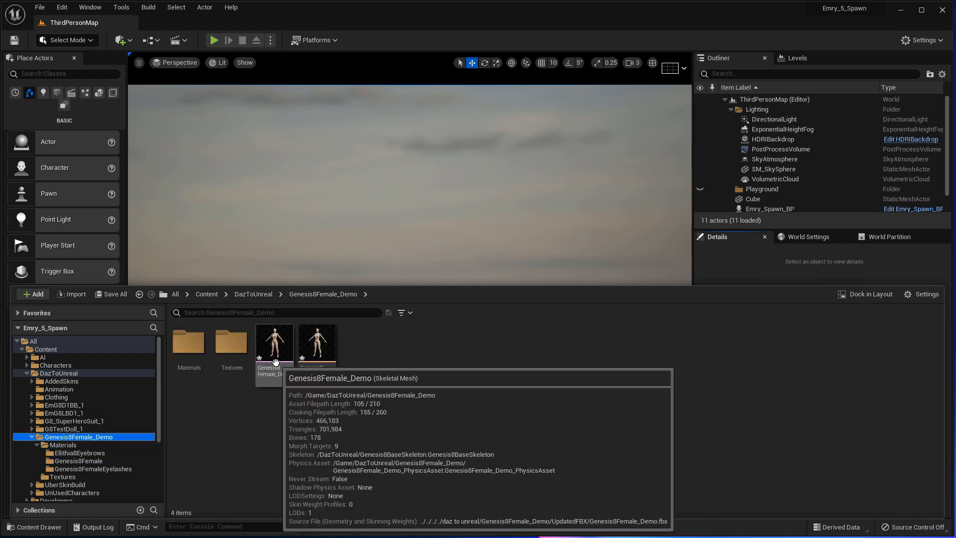
double_click(276, 381)
- Dock the mesh editor beside the level tab and widen its preview viewport
left_click_drag(709, 0, 204, 19)
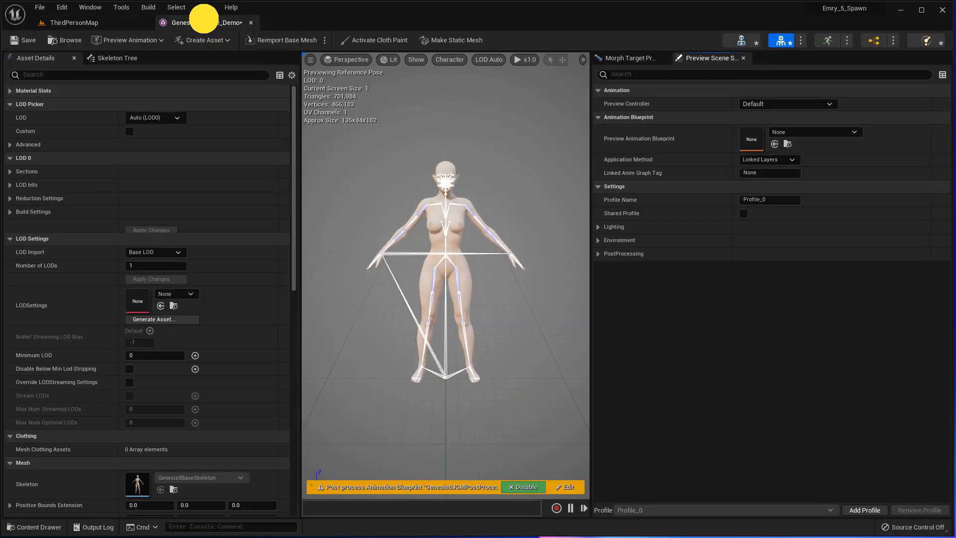
right_click_drag(507, 194, 445, 185)
key("Up")
key("Up")
key("Up")
key("Up")
key("Up")
key("Up")
key("Up")
key("Up")
key("Up")
key("Up")
key("Up")
key("Up")
key("Up")
key("Up")
key("Up")
key("Up")
key("Up")
key("Up")
key("Up")
key("Up")
key("Up")
key("Up")
key("Up")
key("Up")
key("Right")
key("Right")
key("Right")
key("Right")
key("Right")
key("Right")
key("Right")
key("Right")
key("Right")
key("Right")
key("Right")
key("Right")
key("Right")
key("Right")
key("Right")
key("Left")
left_click(298, 327)
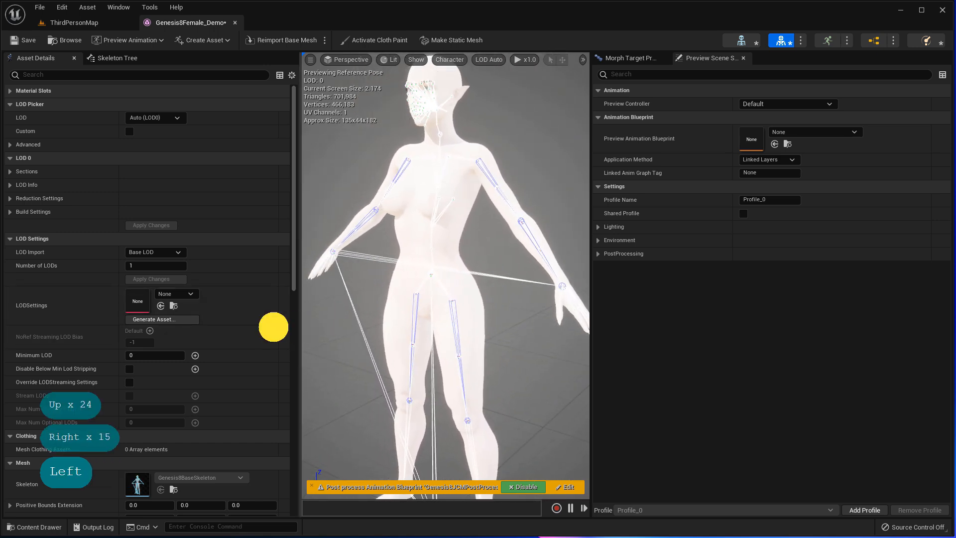
left_click_drag(298, 327, 194, 320)
left_click_drag(591, 311, 624, 311)
left_click_drag(687, 310, 752, 308)
mouse_move(540, 291)
middle_mouse_down()
mouse_move(543, 258)
mouse_move(482, 269)
mouse_move(541, 280)
middle_mouse_up()
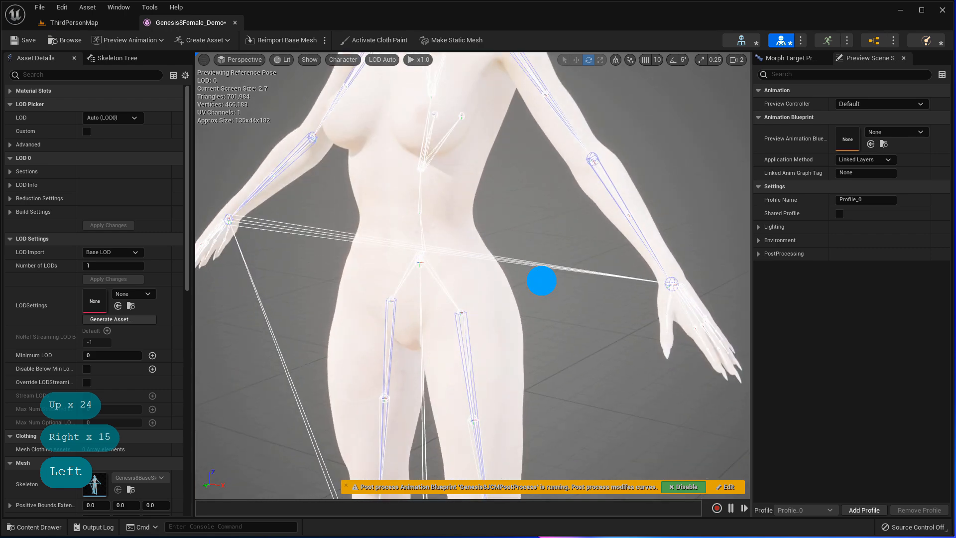
- Test the L Rotate UpDown chest morph, then reset it and R Move UpDown to automatic
key("Left")
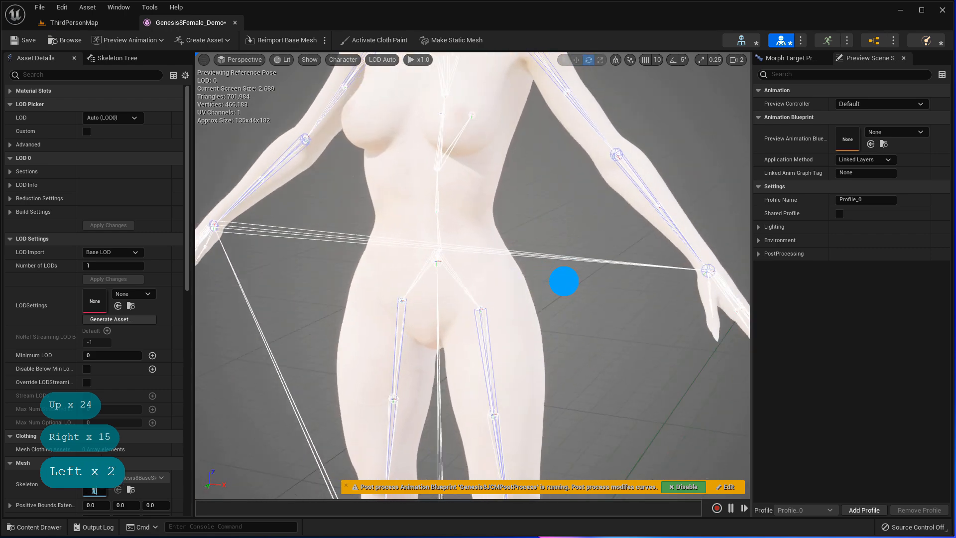
key("Down")
key("Left")
key("Left")
key("Left")
key("Down")
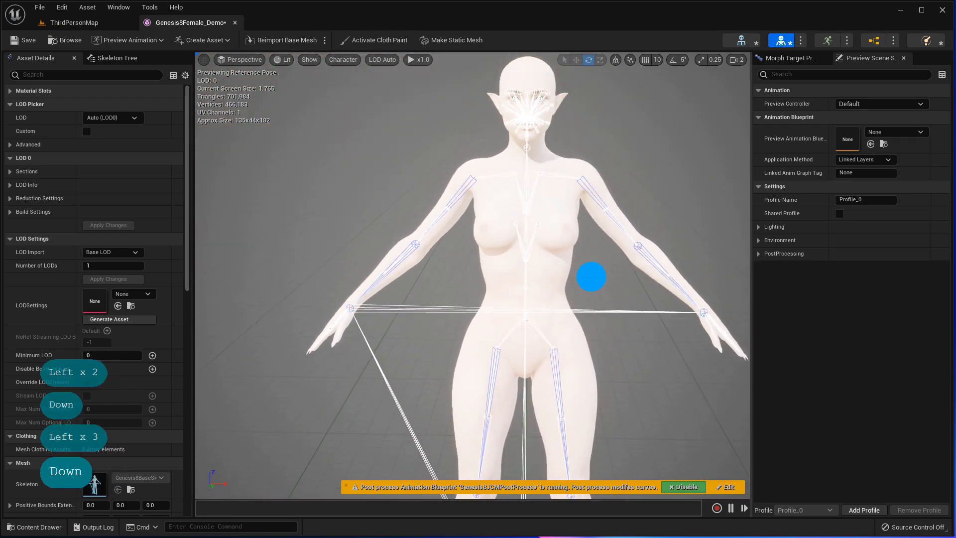
key("Right")
key("Up")
key("Up")
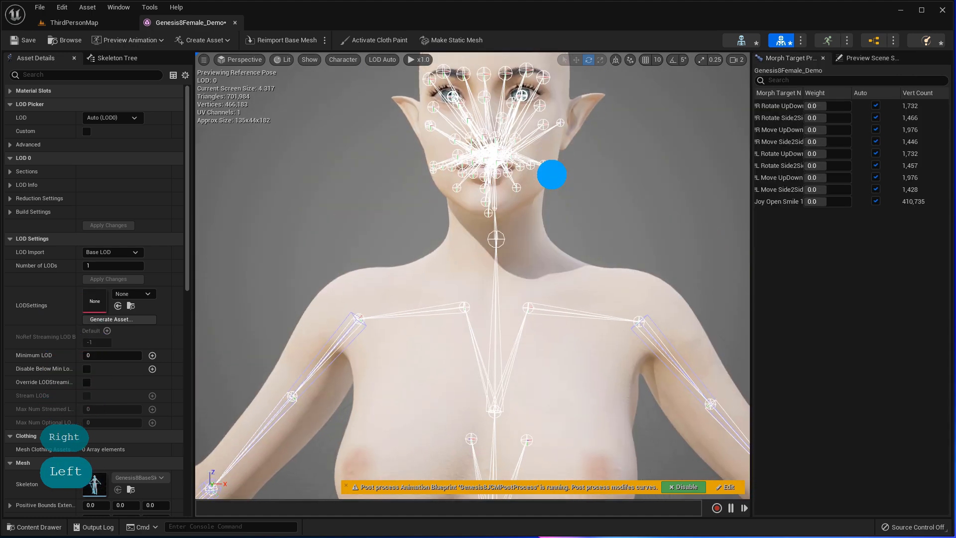
middle_click_drag(553, 175, 551, 185)
left_click(829, 154)
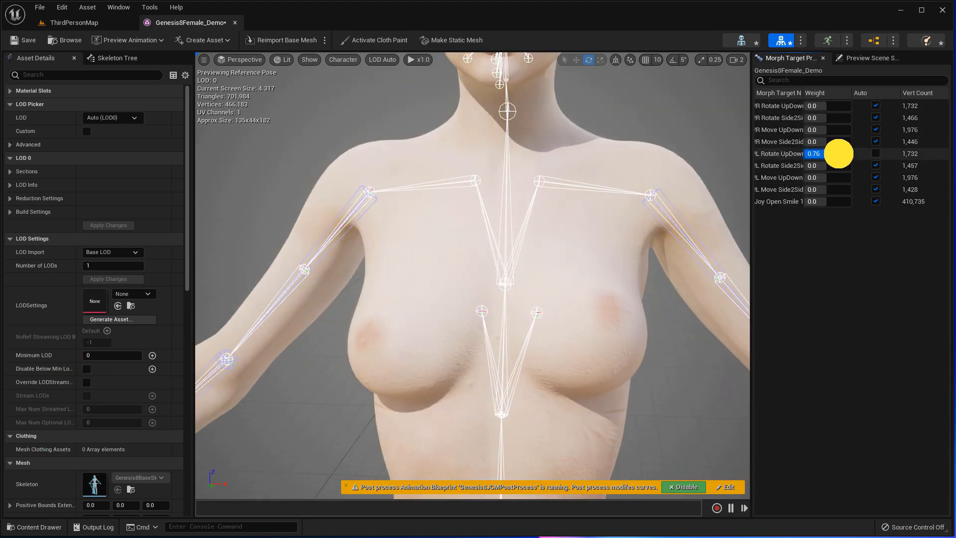
left_click_drag(832, 158, 832, 132)
left_click(876, 154)
left_click(876, 130)
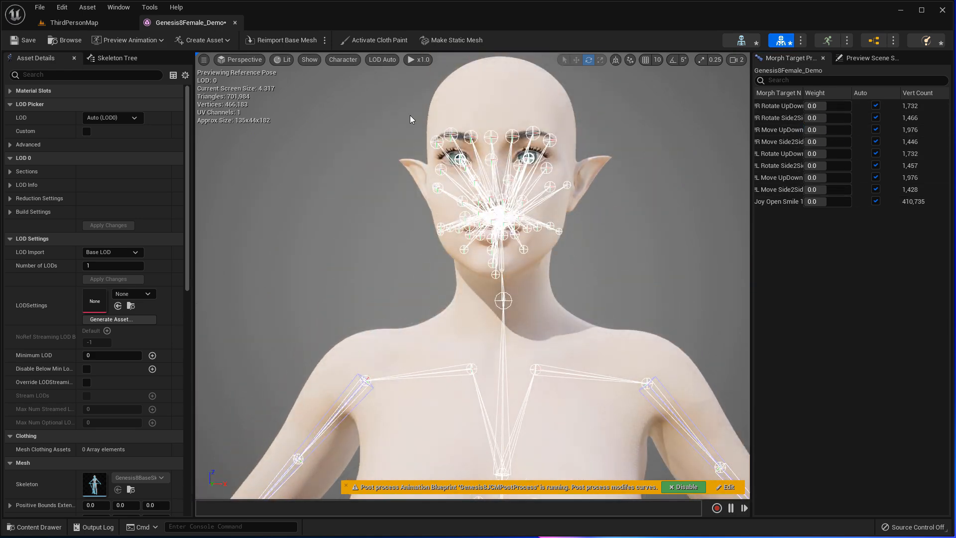
- Hide the skeleton and preview the Joy Open Smile morph, then reset its weight
left_click(343, 59)
mouse_move(358, 108)
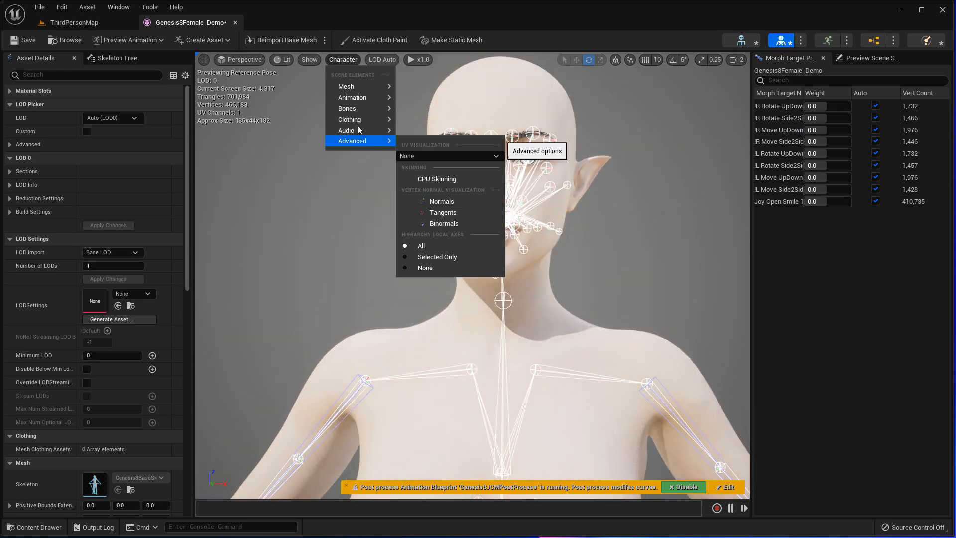
left_click(425, 223)
mouse_move(812, 201)
left_mouse_down()
mouse_move(833, 197)
mouse_move(824, 198)
left_mouse_up()
left_click(876, 201)
- Display the skeleton with Bones set to All Hierarchy and frame the torso
left_click(335, 59)
mouse_move(364, 111)
left_click(432, 168)
middle_click_drag(440, 204, 499, 313)
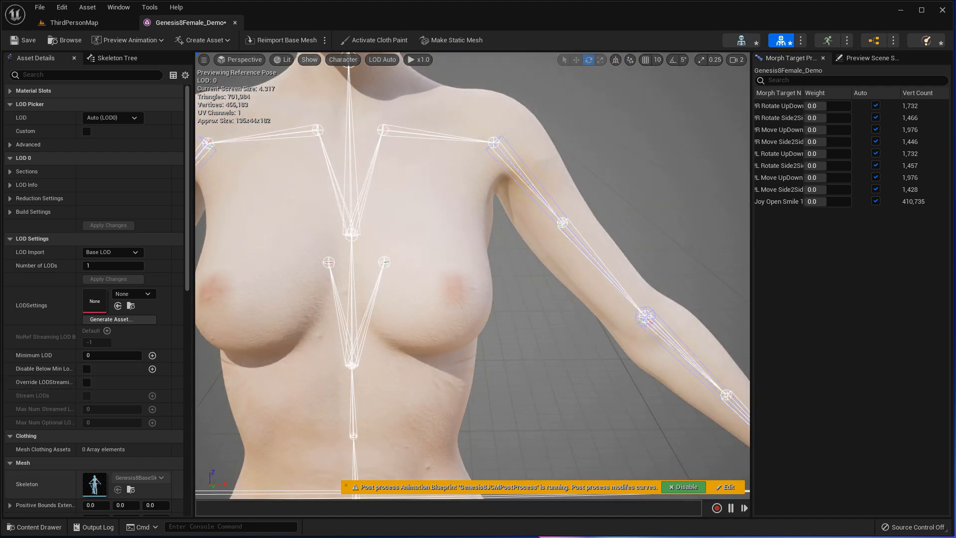
- Show the bone hierarchy in the Skeleton Tree with Show Retargeting Options enabled
left_click(120, 56)
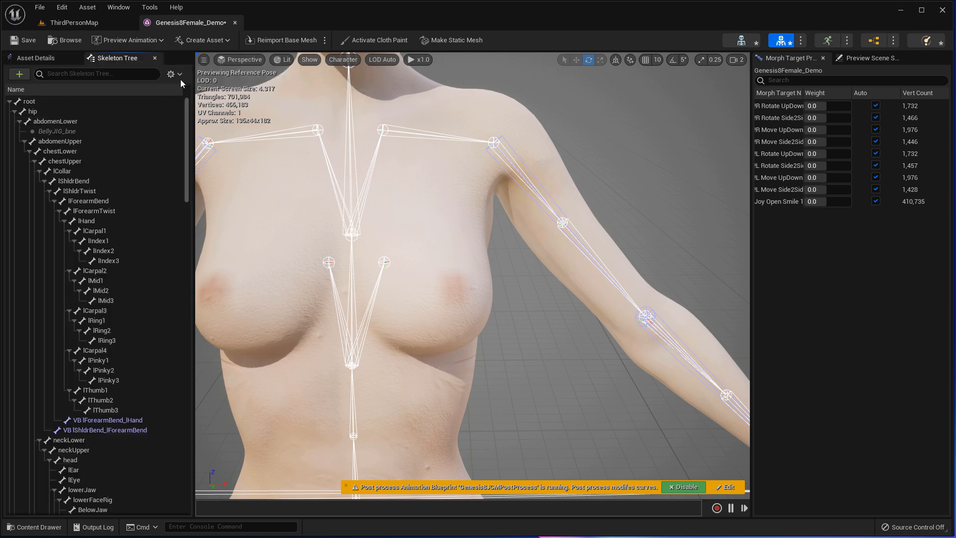
left_click_drag(187, 164, 185, 468)
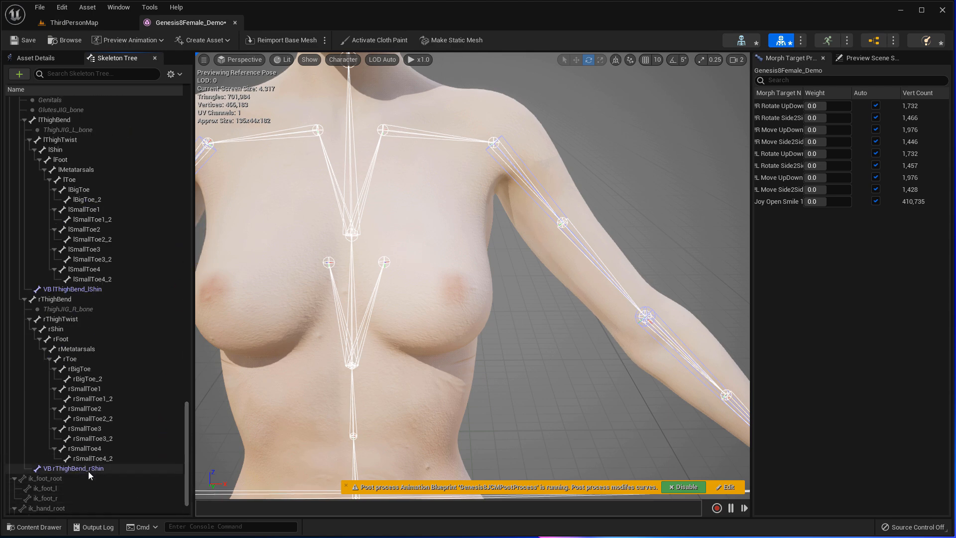
left_click_drag(184, 433, 188, 124)
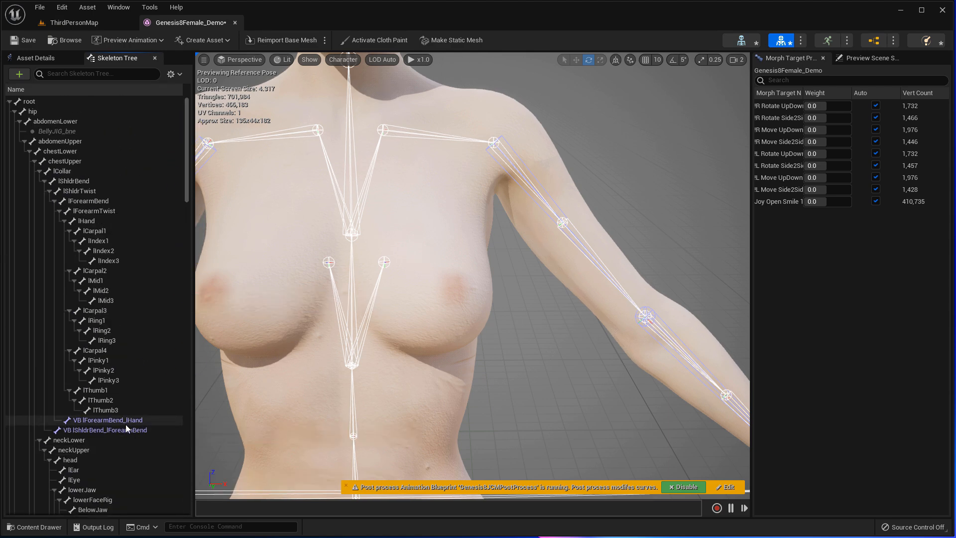
left_click(179, 74)
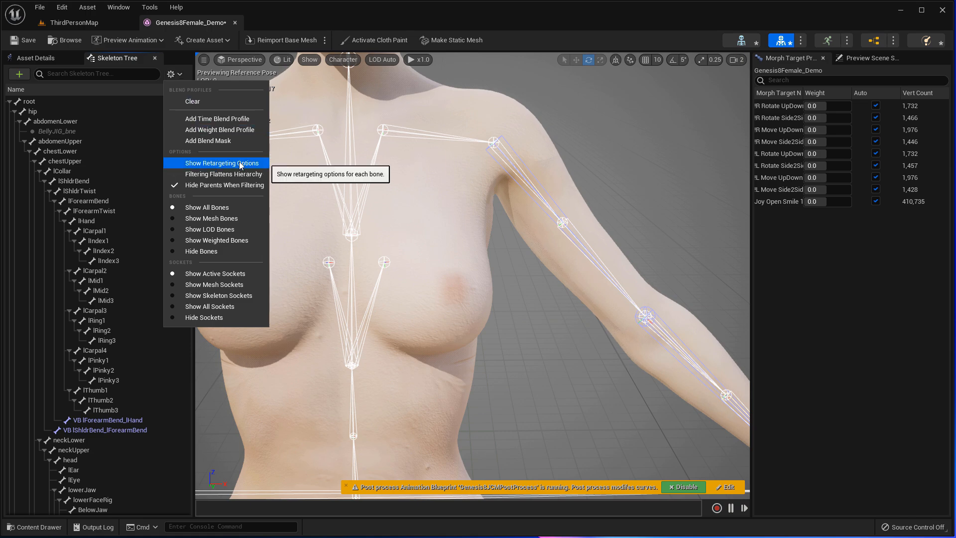
left_click(197, 163)
mouse_move(298, 165)
right_mouse_down()
mouse_move(288, 132)
mouse_move(290, 165)
right_mouse_up()
left_click_drag(185, 197, 190, 101)
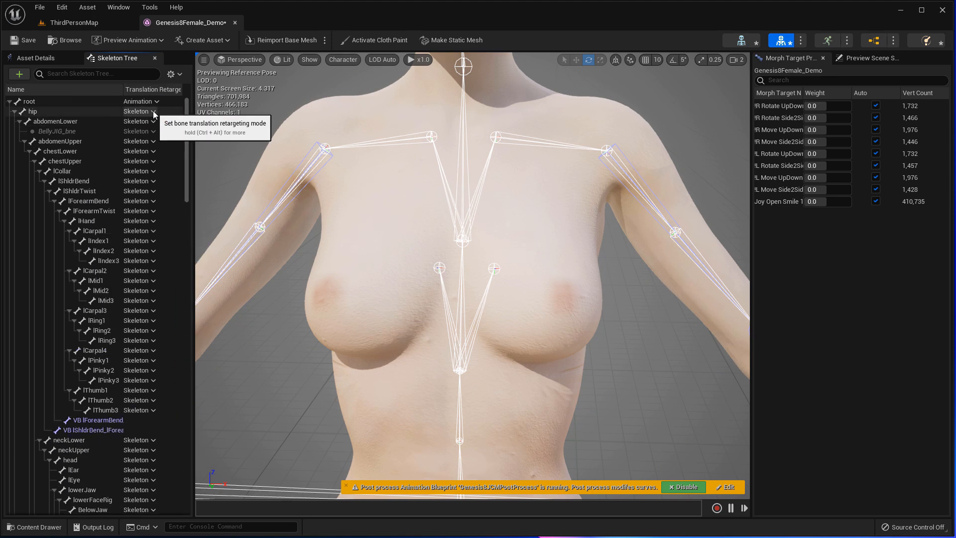
- Recursively set the hip and its children to Skeleton translation retargeting and save the mesh
left_click(153, 112)
right_click(140, 111)
left_click(224, 216)
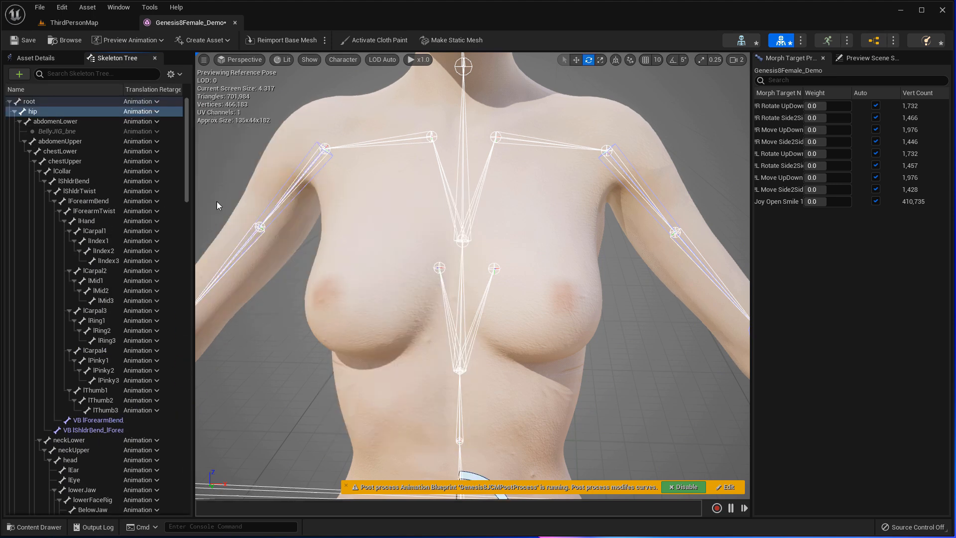
scroll(345, 172, "down", 5)
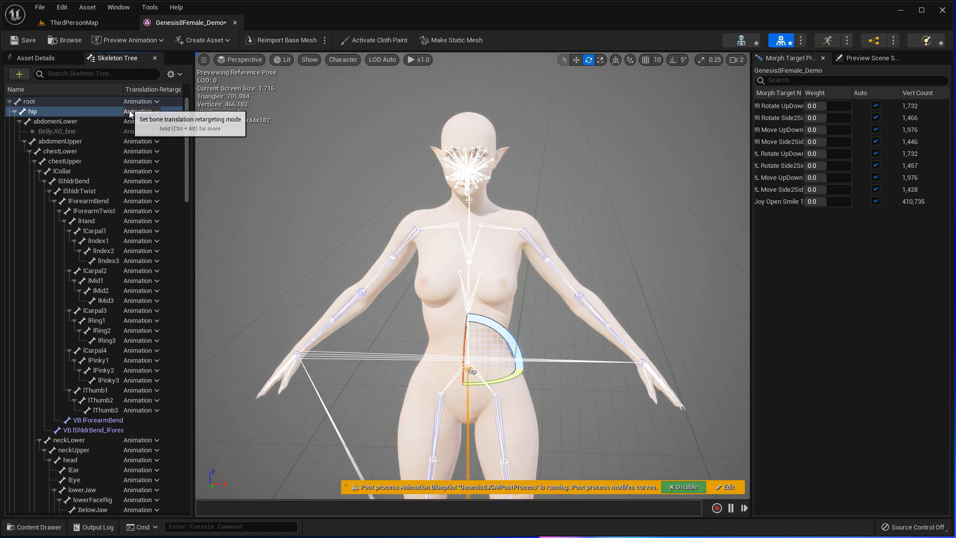
left_click_drag(186, 145, 196, 122)
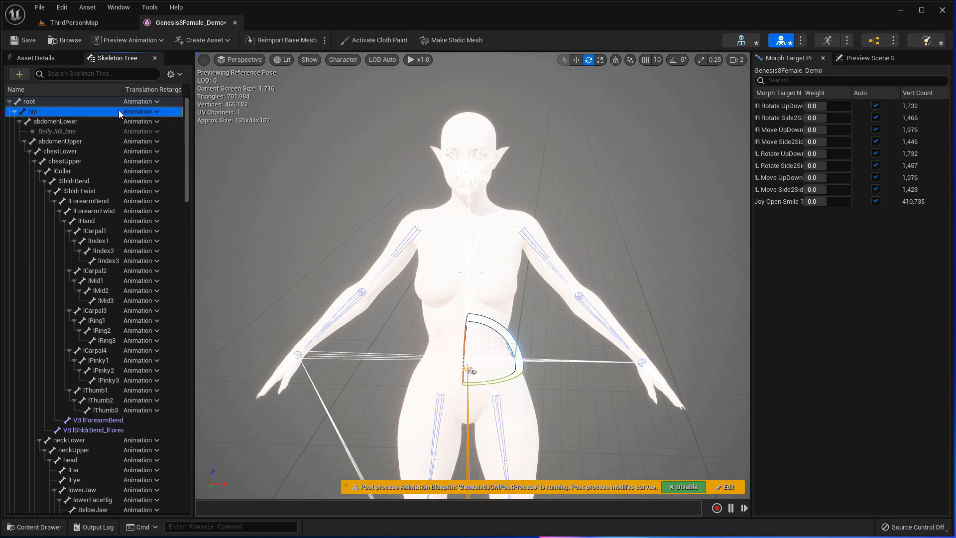
right_click(117, 112)
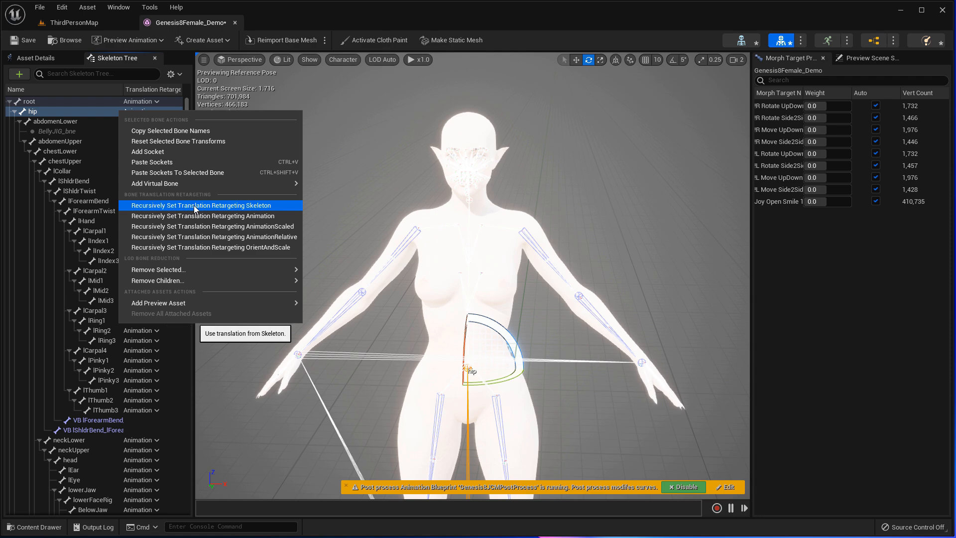
left_click(222, 207)
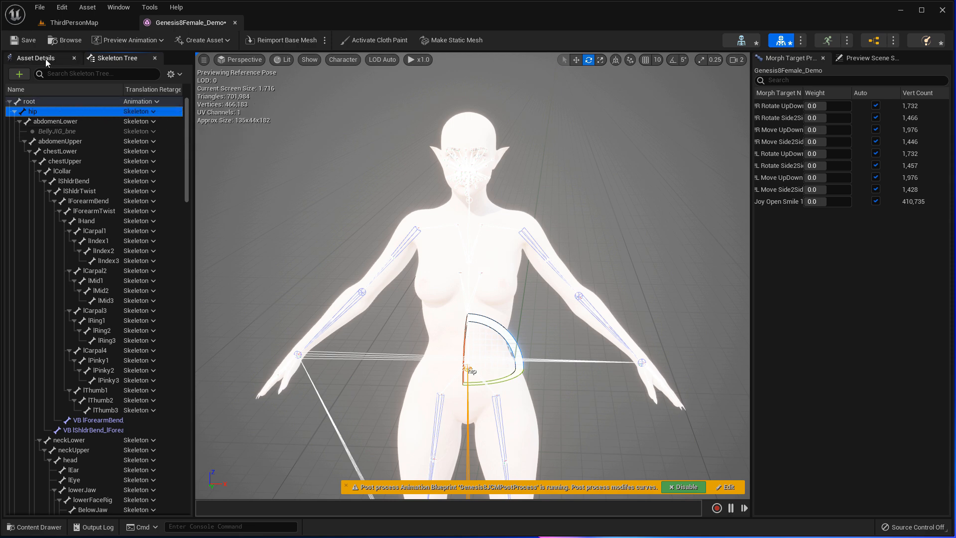
left_click(20, 40)
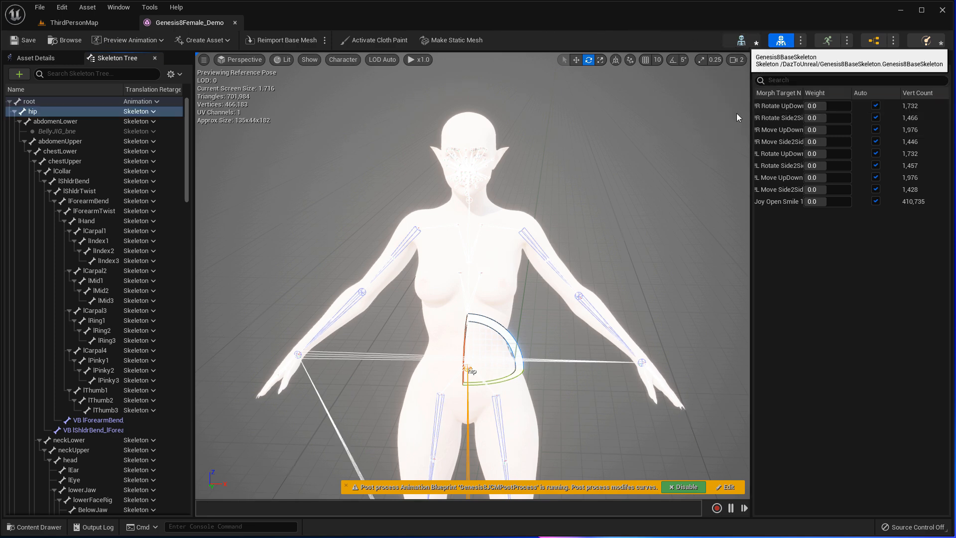
- Glance at the Genesis8BaseSkeleton, then close the skeleton and mesh editors
left_click(741, 40)
left_click_drag(380, 115, 435, 82)
key("Up")
key("Up")
key("Up")
key("Up")
key("Up")
key("Up")
key("Up")
key("Up")
key("Up")
key("Up")
key("Up")
right_click_drag(434, 81, 426, 134)
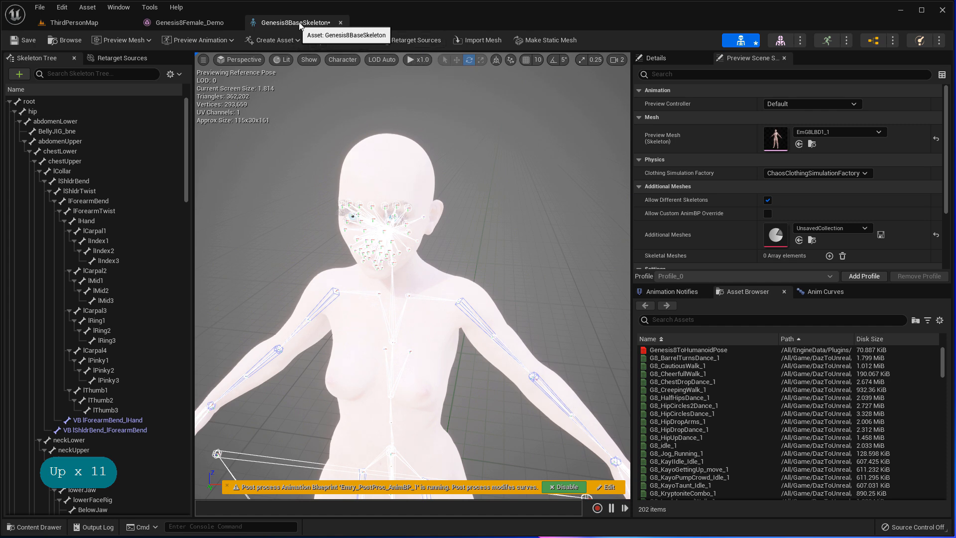
key("ctrl+F4")
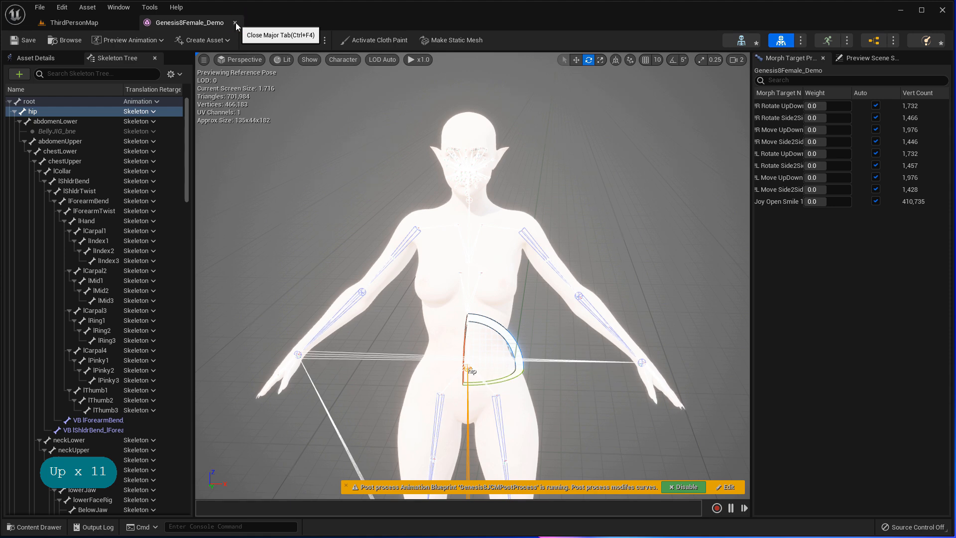
left_click(235, 23)
mouse_move(286, 336)
right_mouse_down()
mouse_move(286, 362)
mouse_move(133, 357)
mouse_move(117, 377)
right_mouse_up()
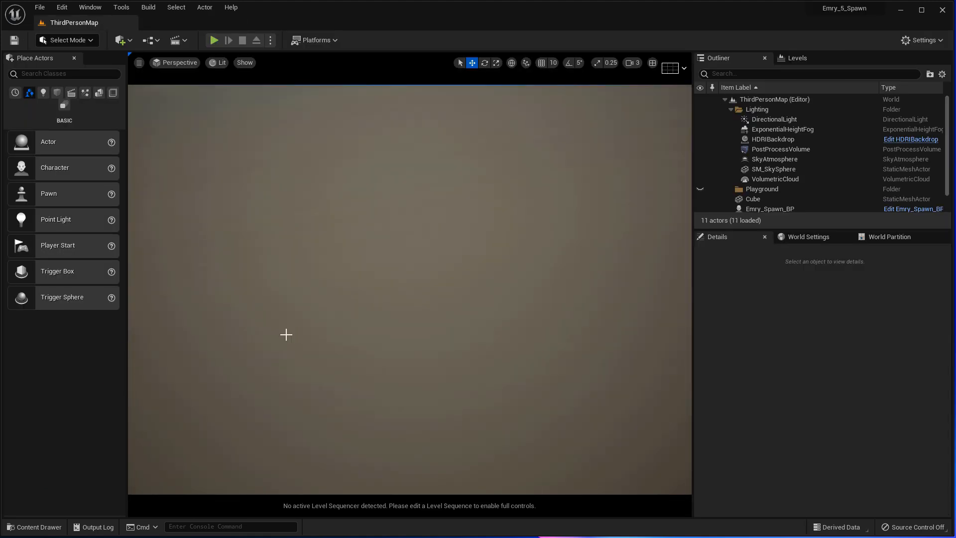
- Drag Genesis8Female_Demo from the Content Drawer into the level and fly in to inspect it
left_click(37, 527)
left_click(270, 351)
left_click_drag(270, 352, 374, 399)
key("Up")
key("Up")
key("Up")
key("Up")
key("Up")
key("Up")
key("Up")
key("Up")
key("Up")
key("Up")
key("Up")
key("Up")
right_click_drag(438, 218, 402, 208)
key("Up")
key("Up")
key("Up")
key("Up")
key("Up")
key("Up")
key("Right")
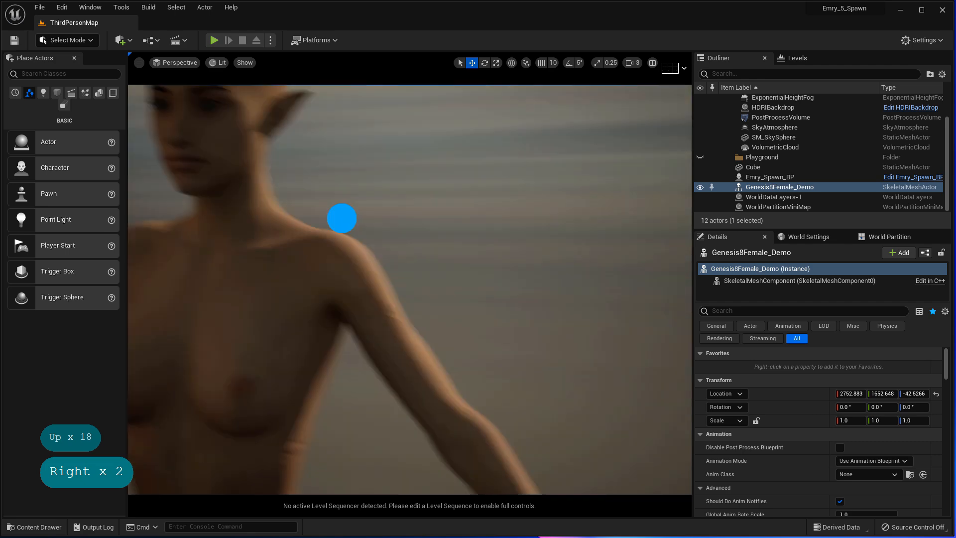
key("Left")
key("Right")
right_click_drag(225, 222, 246, 223)
right_click_drag(245, 278, 339, 334)
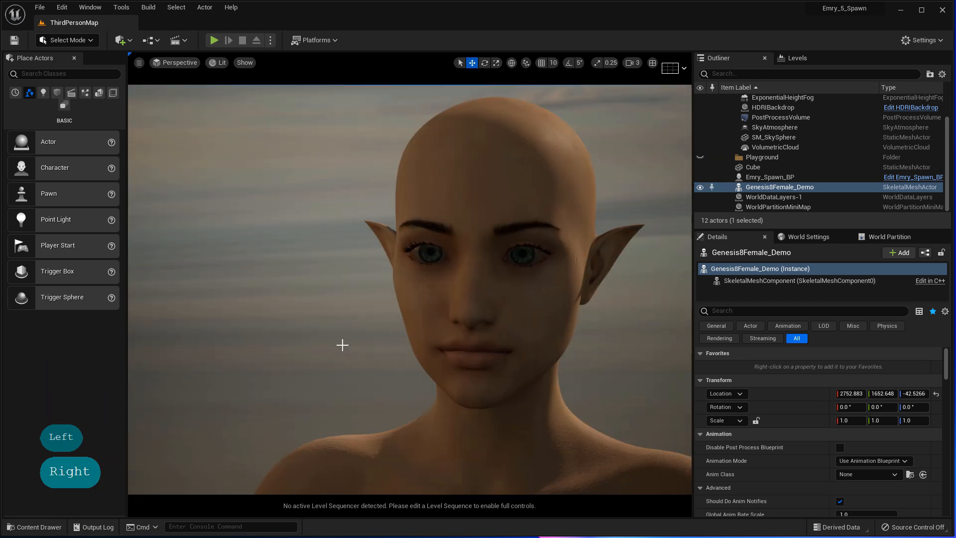
right_click_drag(323, 273, 330, 275)
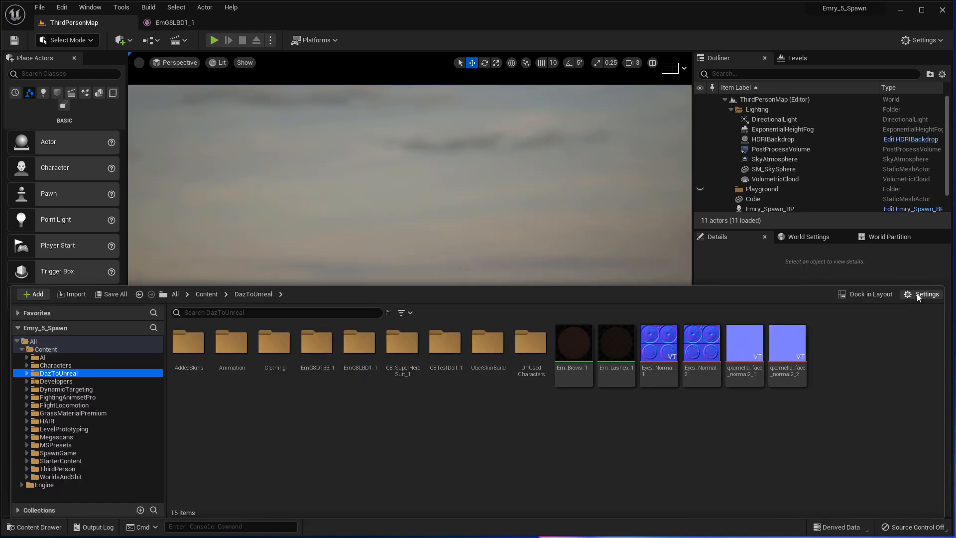
- Enable Show Plugin Content and browse the Engine Plugins folder
left_click(920, 296)
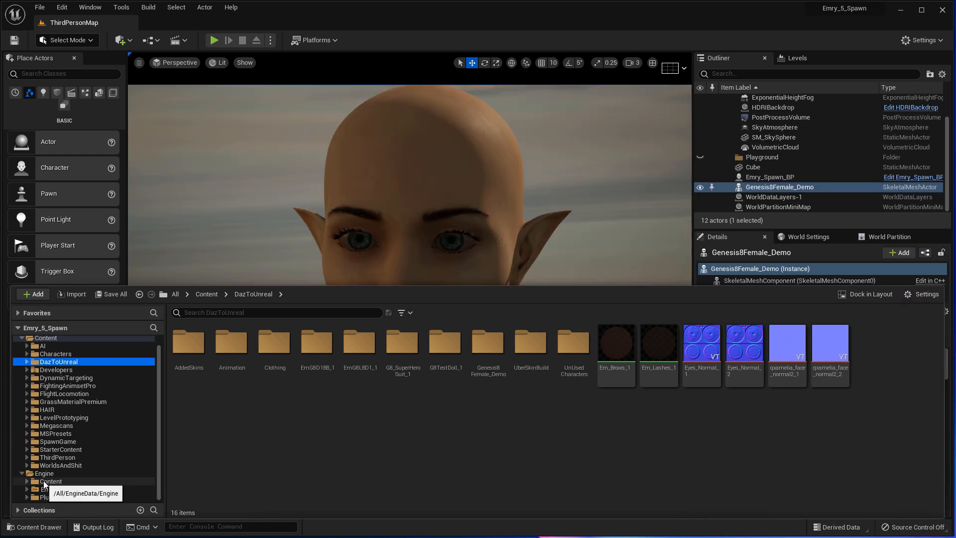
left_click(21, 484)
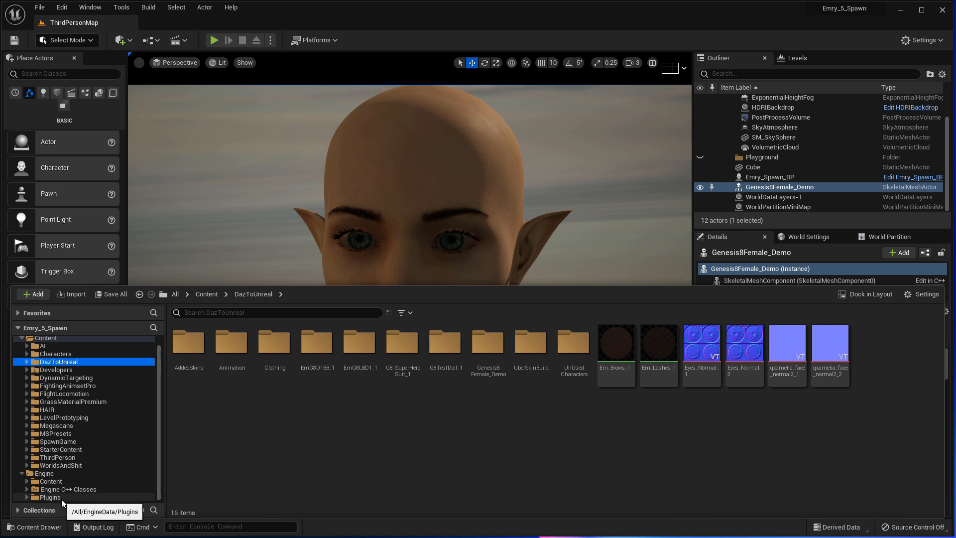
left_click(54, 497)
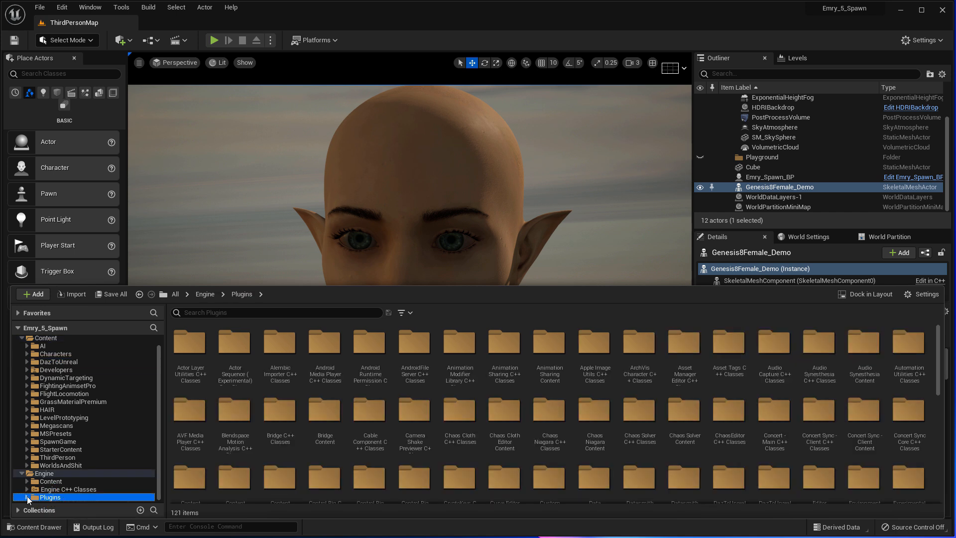
scroll(56, 479, "down", 10)
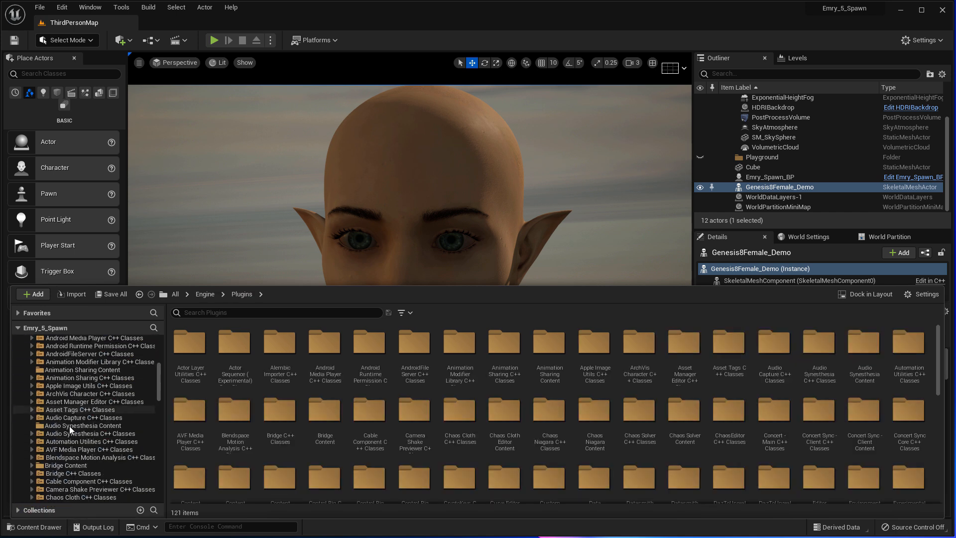
scroll(75, 389, "down", 10)
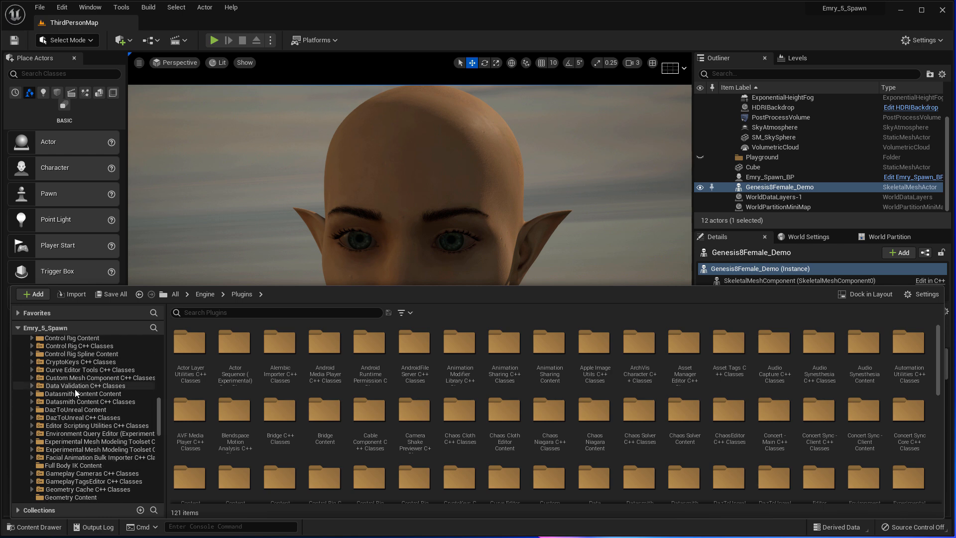
scroll(74, 389, "down", 6)
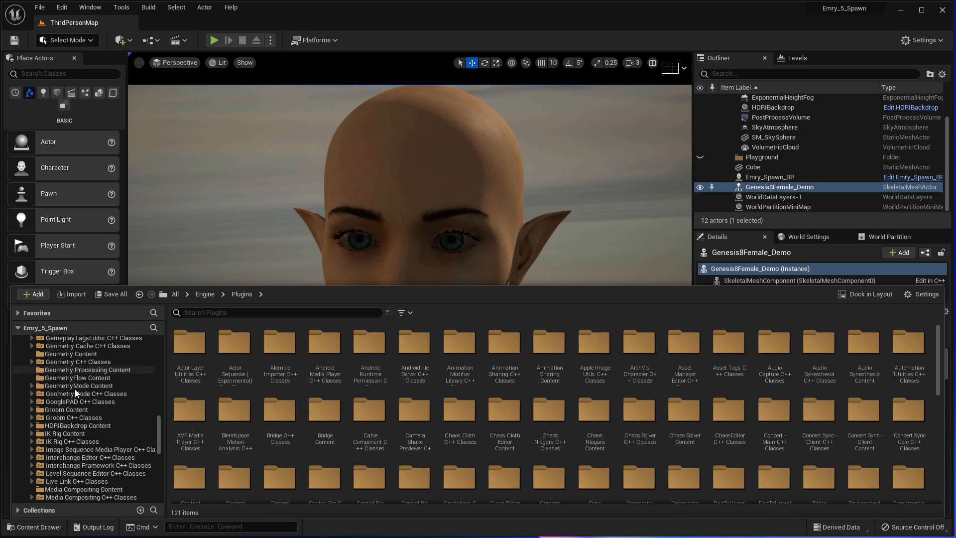
scroll(75, 389, "up", 8)
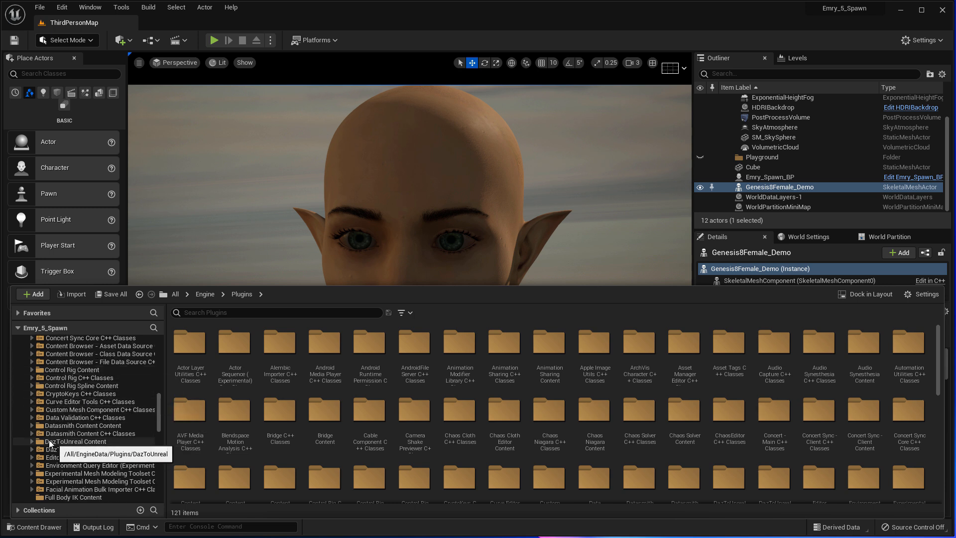
- Open the DazToUnreal Content plugin folder and its Genesis8BaseSkeleton asset
left_click(88, 444)
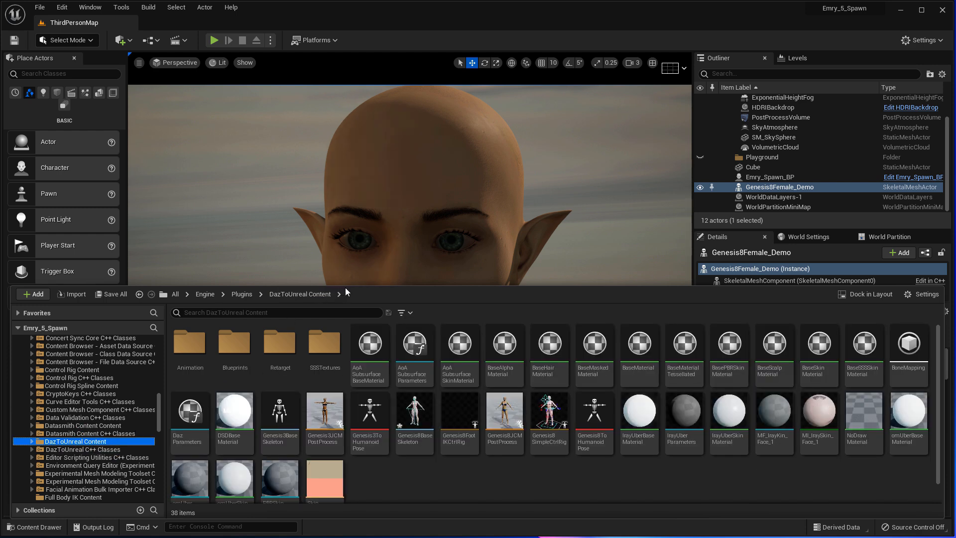
left_click_drag(344, 287, 356, 222)
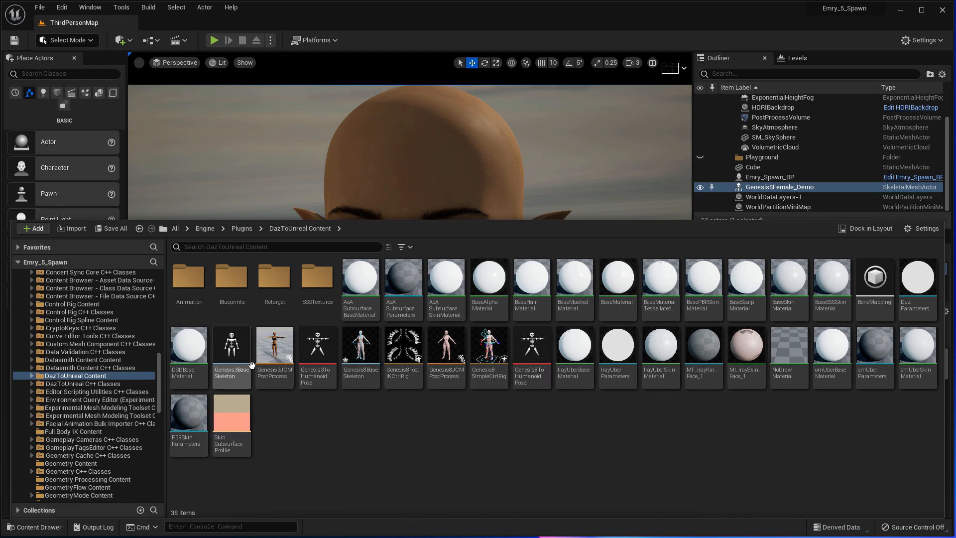
double_click(72, 376)
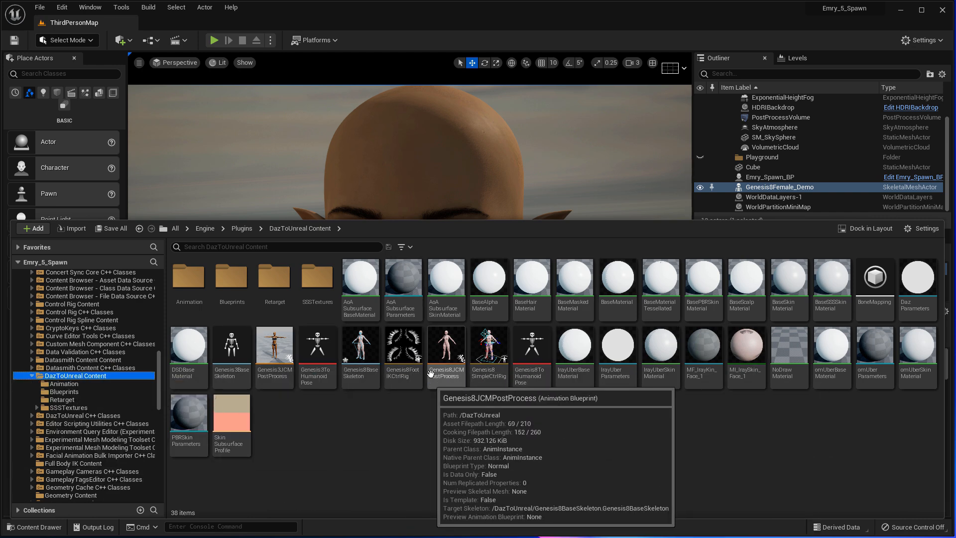
double_click(366, 354)
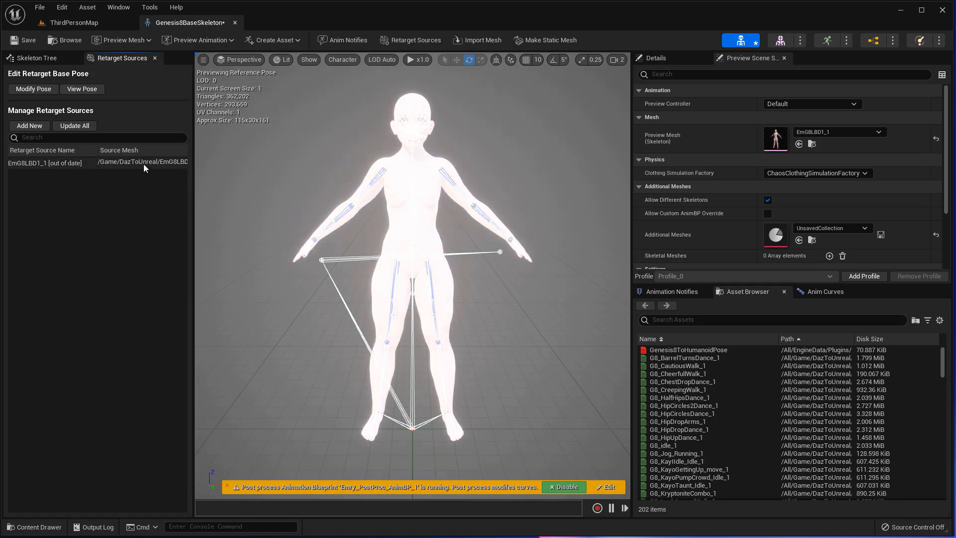
- Search 'demo' and set Genesis8Female_Demo as the skeleton's preview mesh
left_click(36, 57)
left_click(878, 132)
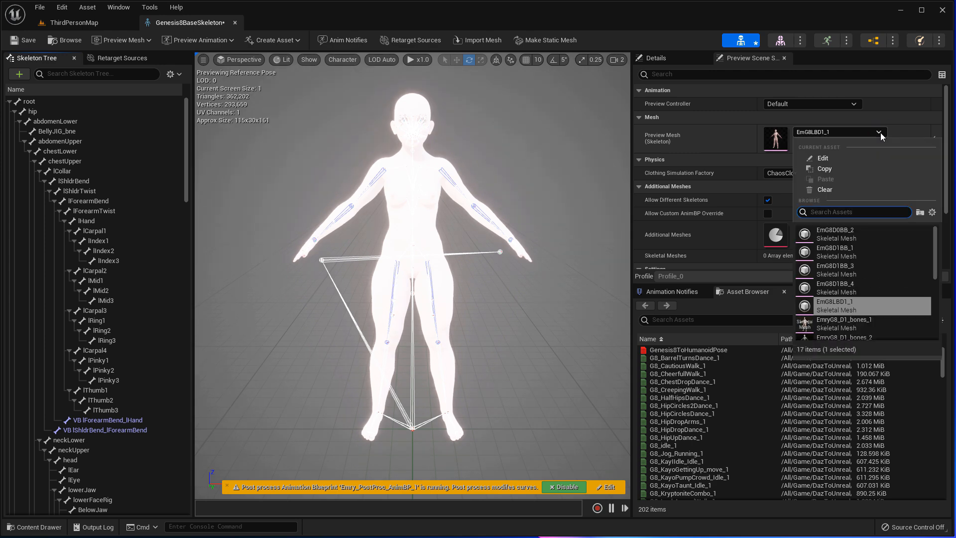
type("demo")
left_click(846, 237)
key("Up")
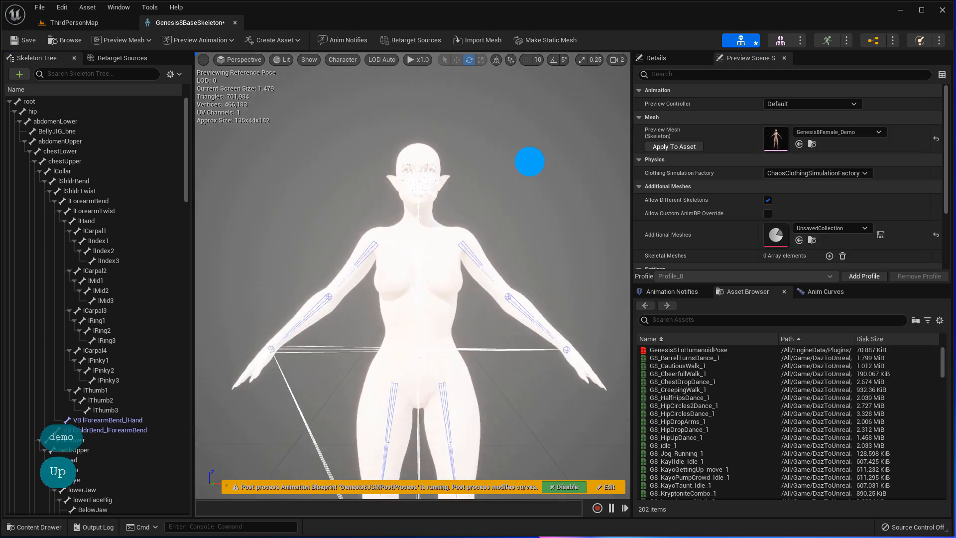
key("Up")
key("Up")
key("Up")
key("Up")
key("Up")
key("Up")
key("Up")
key("Up")
key("Up")
key("Up")
key("Right")
key("Down")
key("Up")
key("Down")
key("Left")
key("Left")
key("Left")
- Switch the skeleton's preview mesh to EmG8LBD1_1
left_click(687, 147)
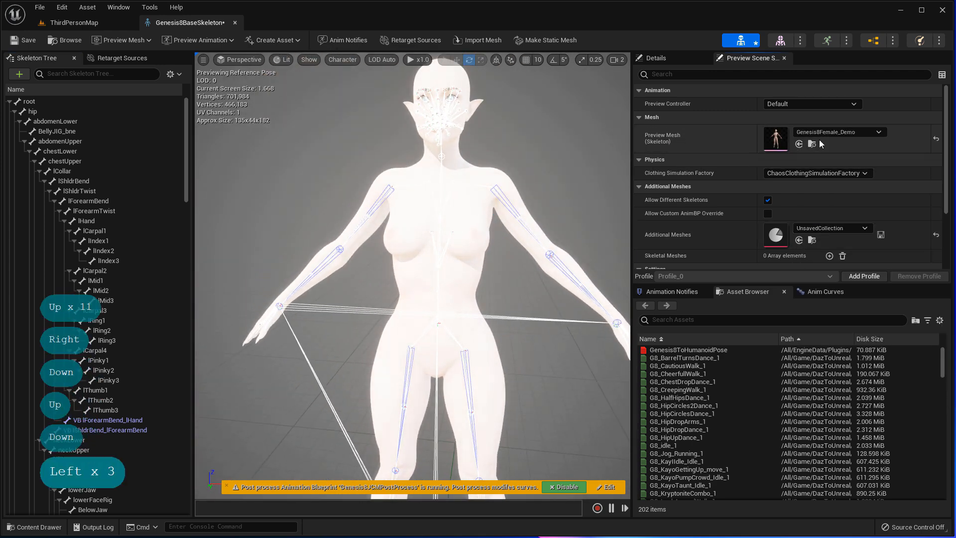
left_click(876, 133)
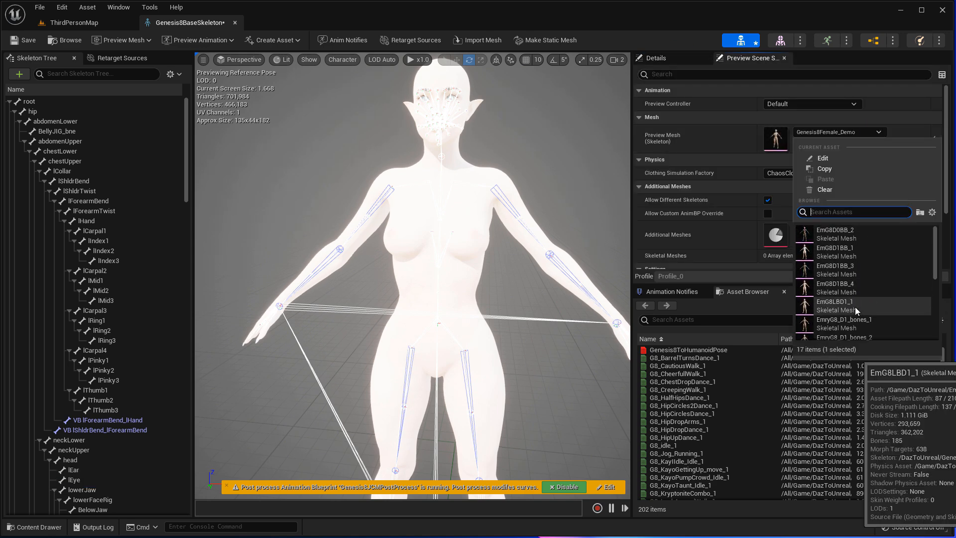
left_click(870, 282)
left_click(40, 527)
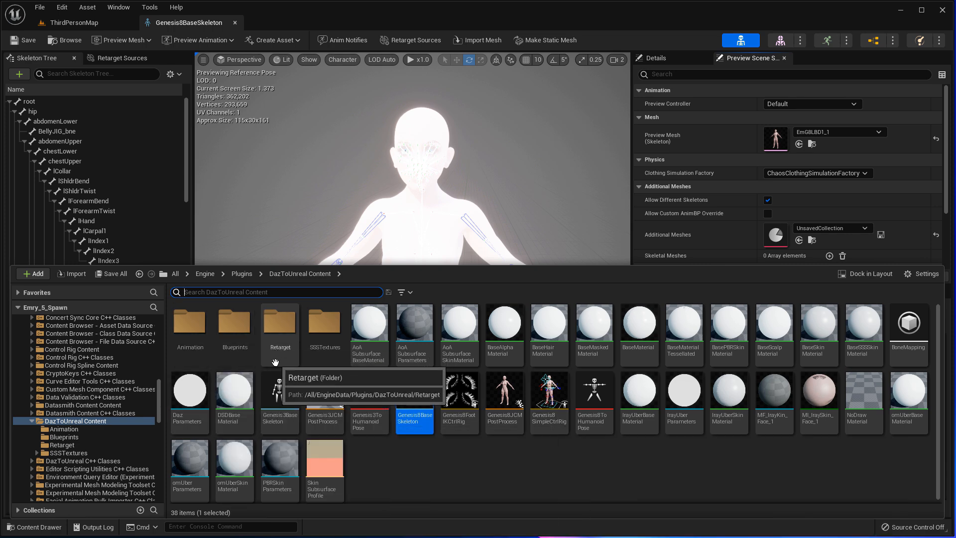
- Open the Retarget folder and select the G81FixRotZeroRootIKRetargeter asset
double_click(281, 340)
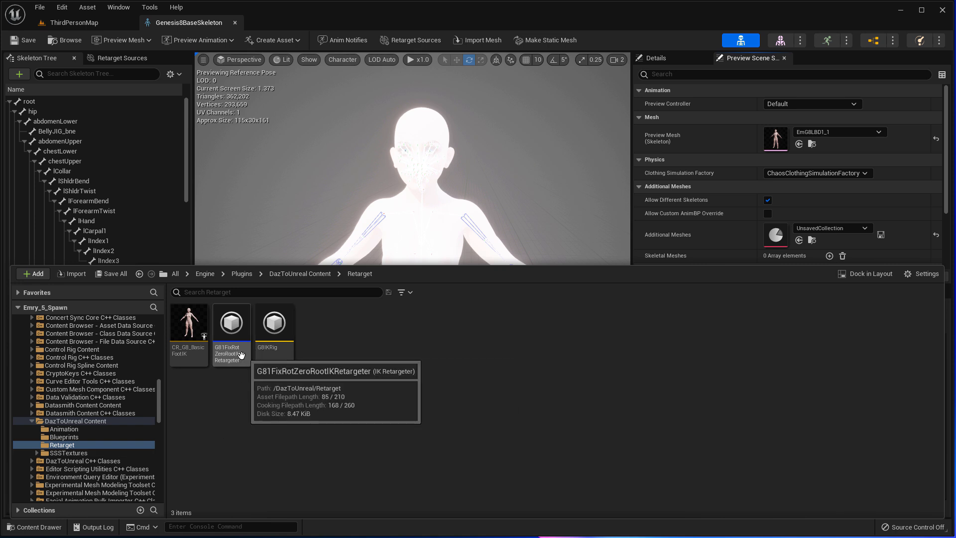
left_click(240, 355)
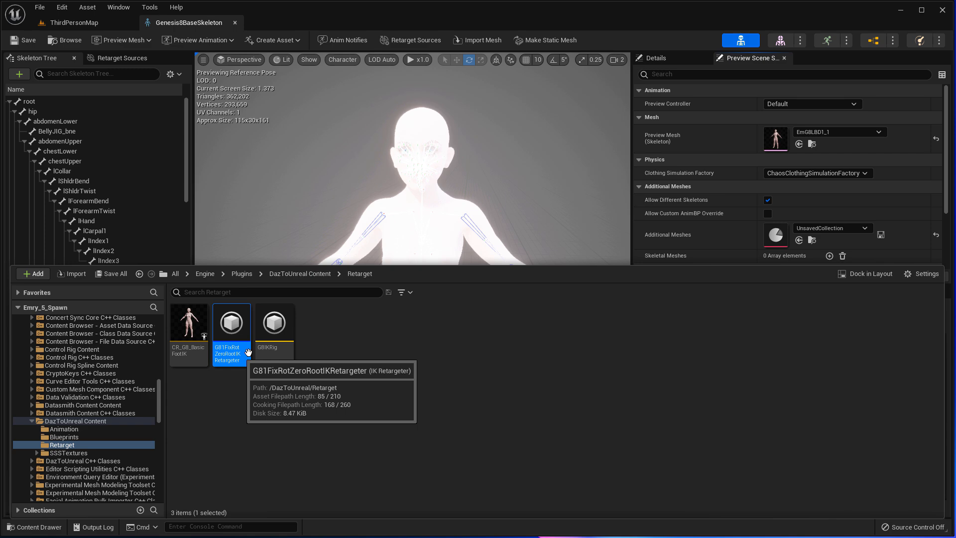
- Open the G81FixRotZeroRootIKRetargeter and review its source-to-target chain mapping
double_click(231, 326)
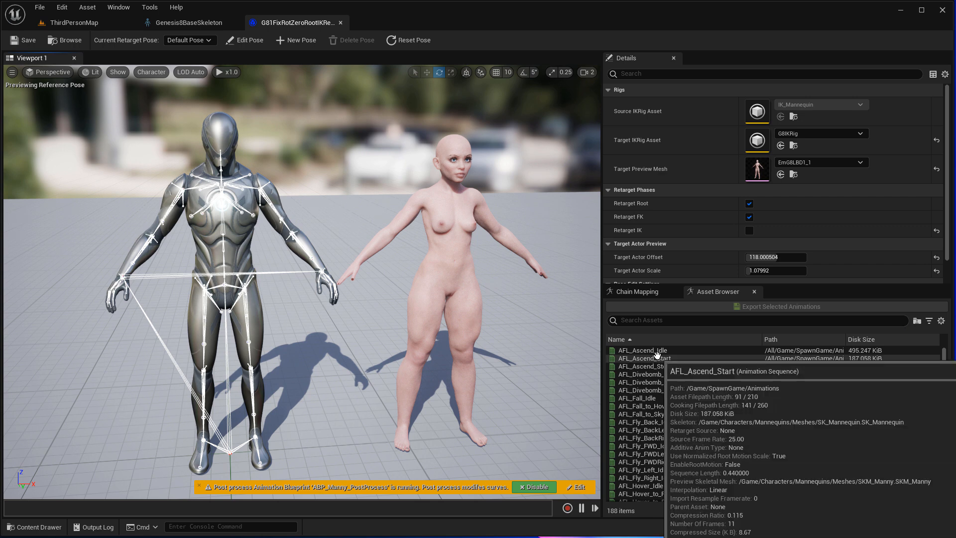
left_click(665, 292)
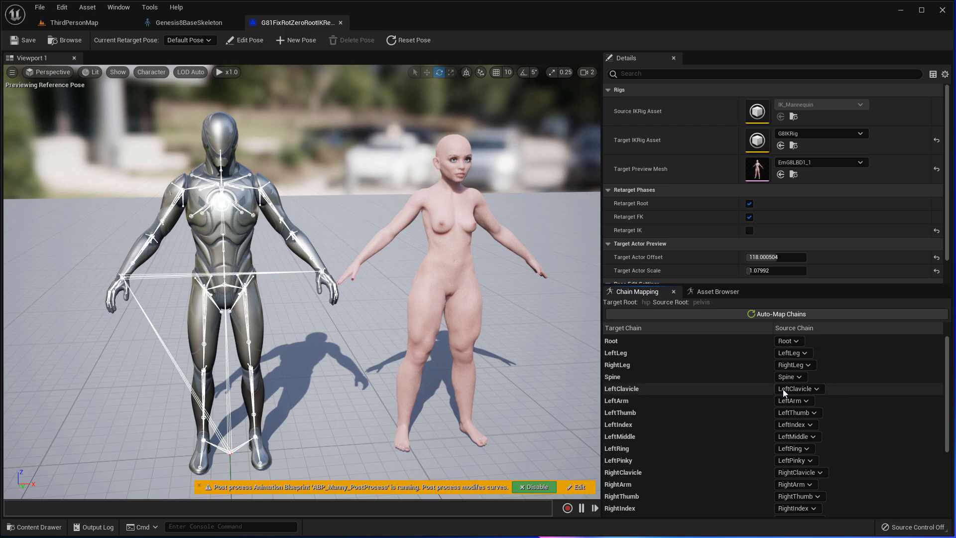
left_click_drag(941, 393, 941, 364)
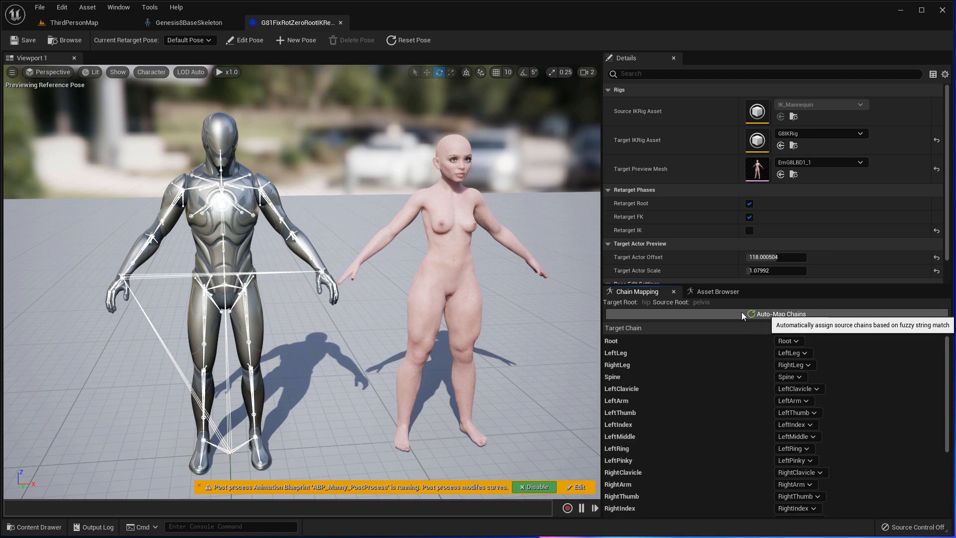
- Preview the Flight_Idle animation retargeted onto both characters, then pause it
left_click(717, 291)
scroll(697, 445, "down", 10)
left_click(637, 389)
key("Right")
key("Right")
key("Right")
key("Right")
key("Right")
key("Right")
key("Right")
key("Right")
key("Right")
key("Right")
key("Right")
key("Right")
key("Left")
key("Down")
key("Down")
key("Left")
key("Left")
key("Left")
key("Left")
key("Left")
key("Left")
key("Left")
key("Left")
key("Left")
key("Left")
key("Left")
key("Left")
key("Left")
key("Left")
key("Left")
key("Left")
key("Left")
key("Left")
key("Left")
key("Left")
key("Up")
key("Up")
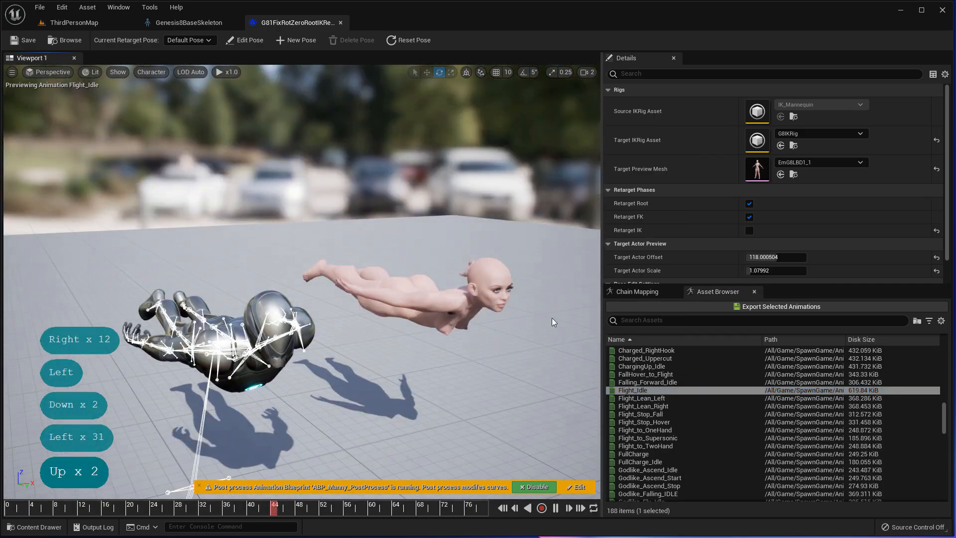
left_click(555, 508)
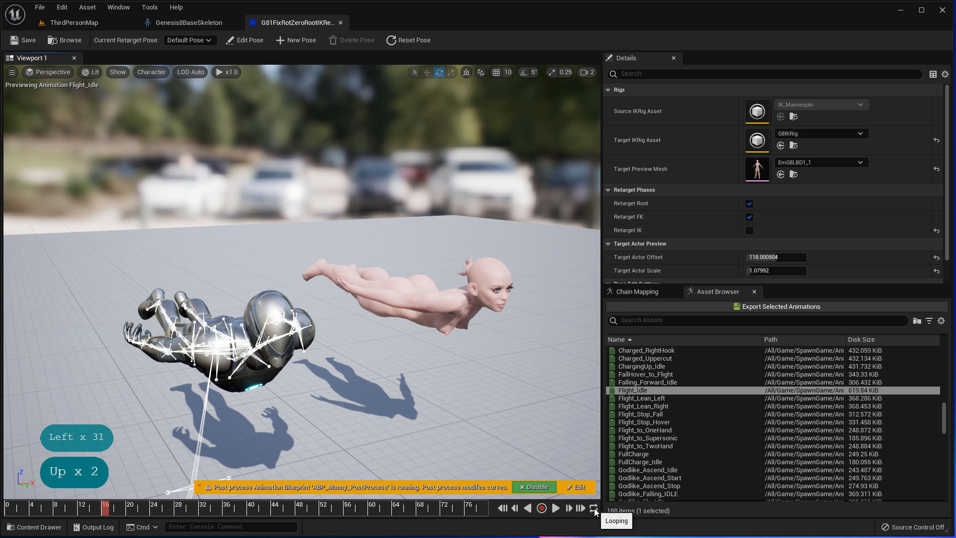
- Check the Target IKRig and target preview mesh, keeping EmG8LBD1_1 unchanged
scroll(665, 279, "down", 1)
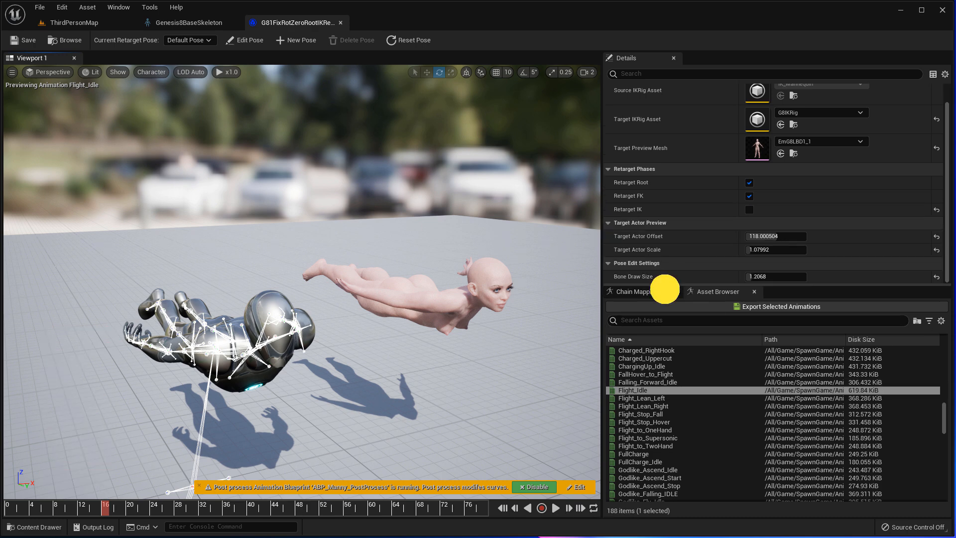
left_click_drag(664, 285, 665, 312)
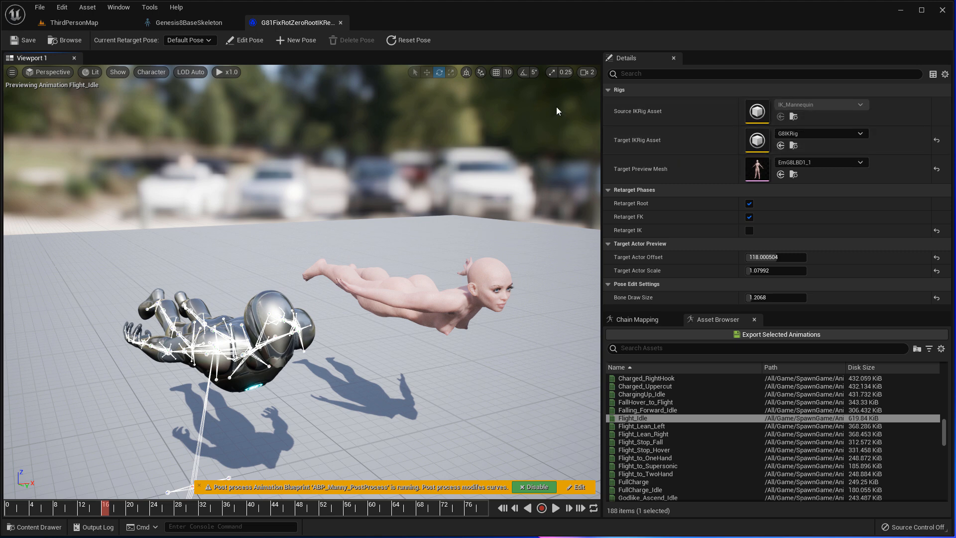
left_click(861, 134)
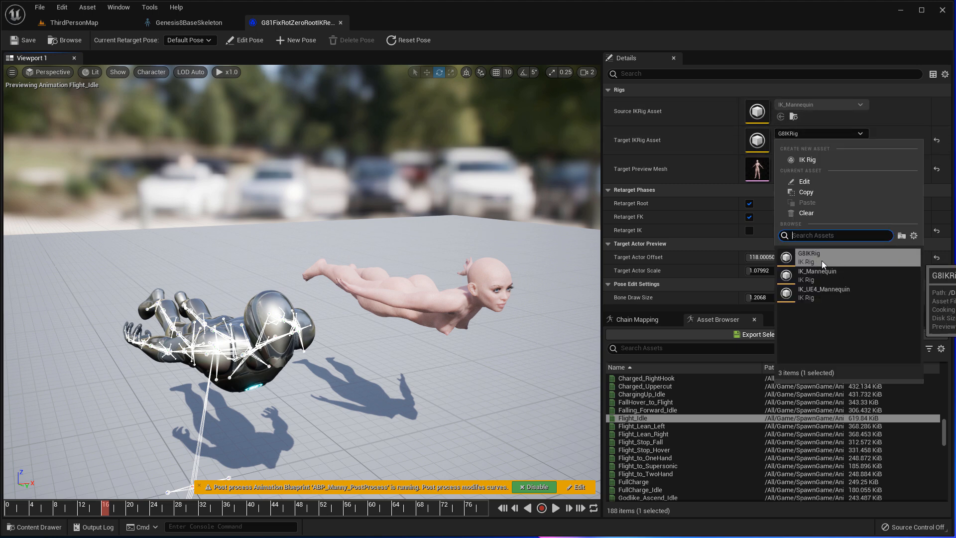
left_click(874, 123)
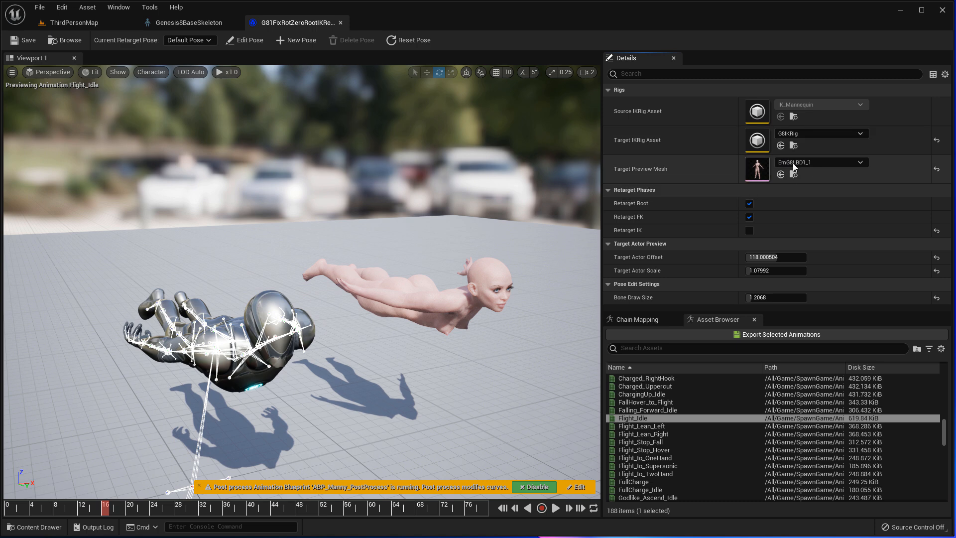
left_click(860, 162)
scroll(833, 316, "down", 5)
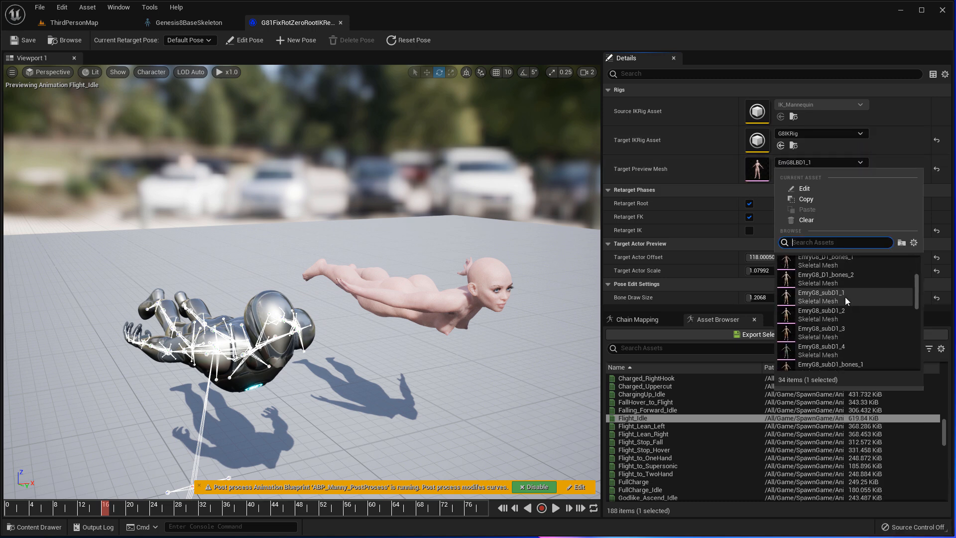
left_click(852, 162)
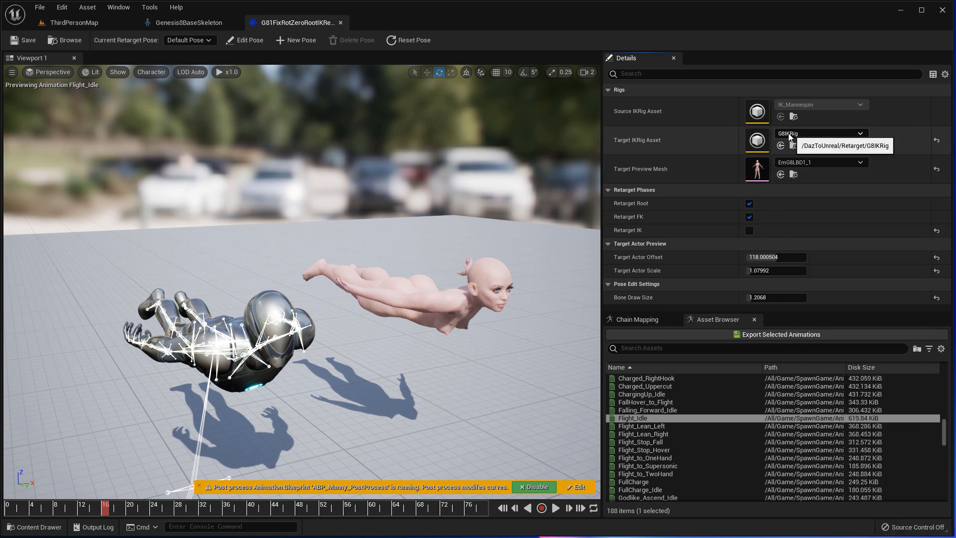
left_click(47, 528)
- Open G8IKRig and drag the lHand_Goal to test the left arm
double_click(269, 432)
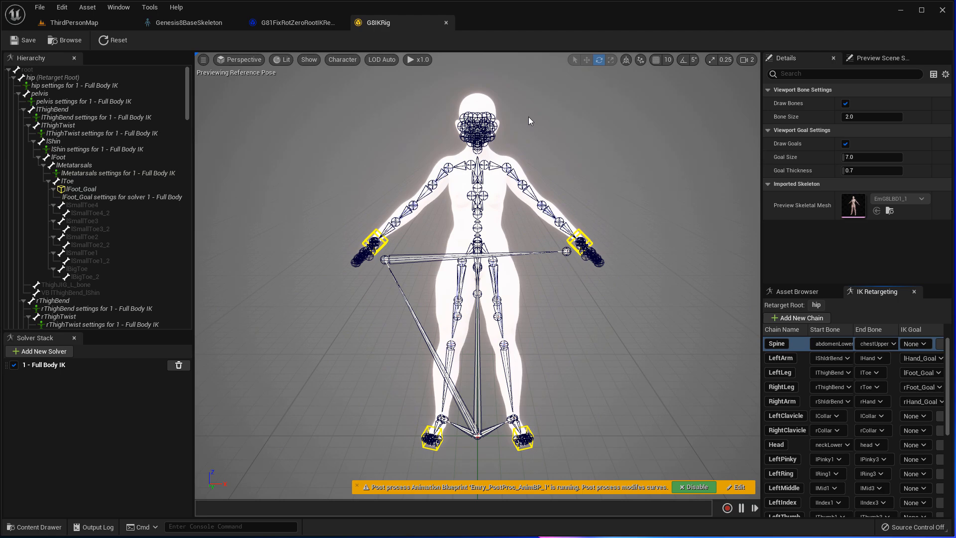
left_click(381, 169)
key("Right")
key("Right")
key("Right")
key("Right")
key("Right")
key("Left")
key("Up")
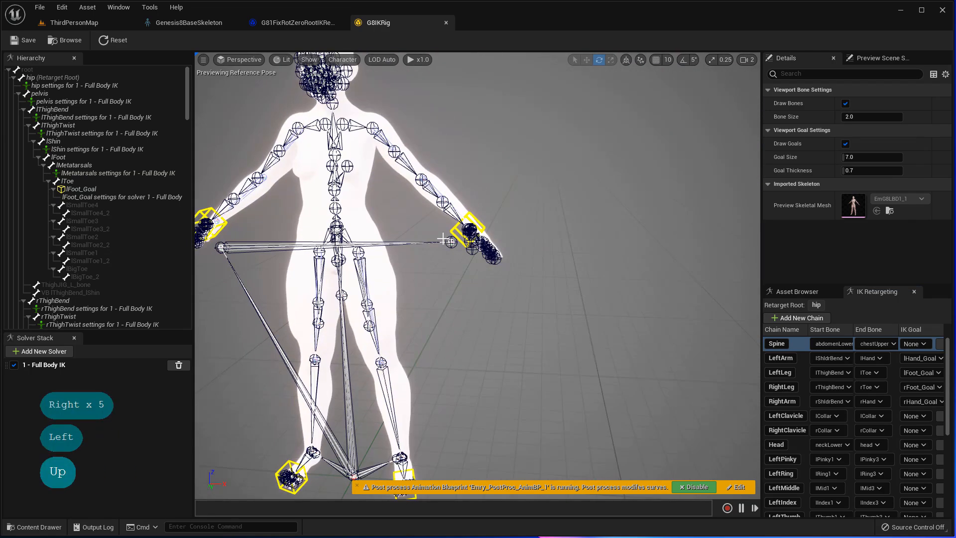
left_click(468, 230)
left_click(587, 60)
key("Left")
left_click_drag(525, 275, 456, 273)
right_click_drag(456, 273, 456, 304)
- Lift the right leg by moving the rFoot_Goal upward
left_click(362, 380)
left_click_drag(375, 375, 316, 314)
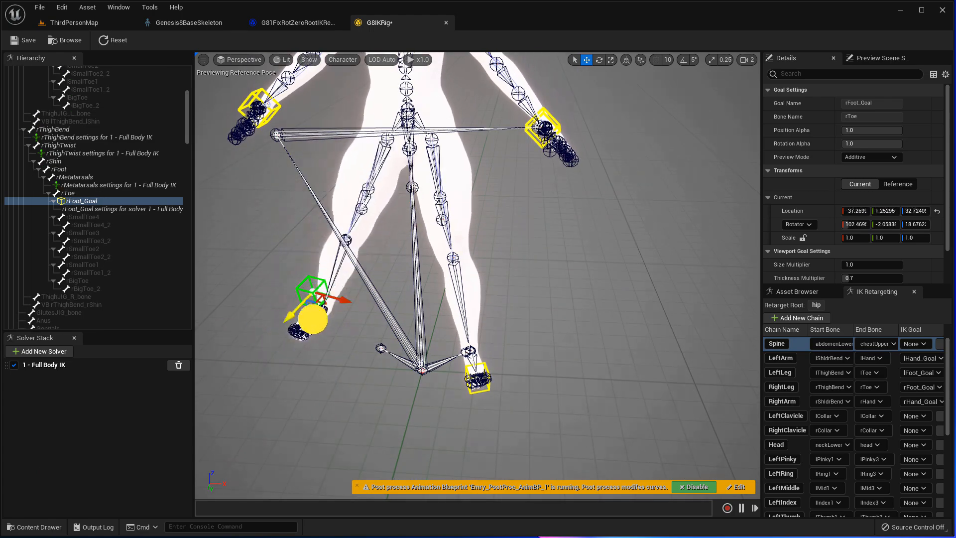
right_click_drag(316, 314, 316, 282)
key("Left")
key("Left")
- Reset the rig pose, check the Preview Scene Settings, and save G8IKRig
left_click(111, 39)
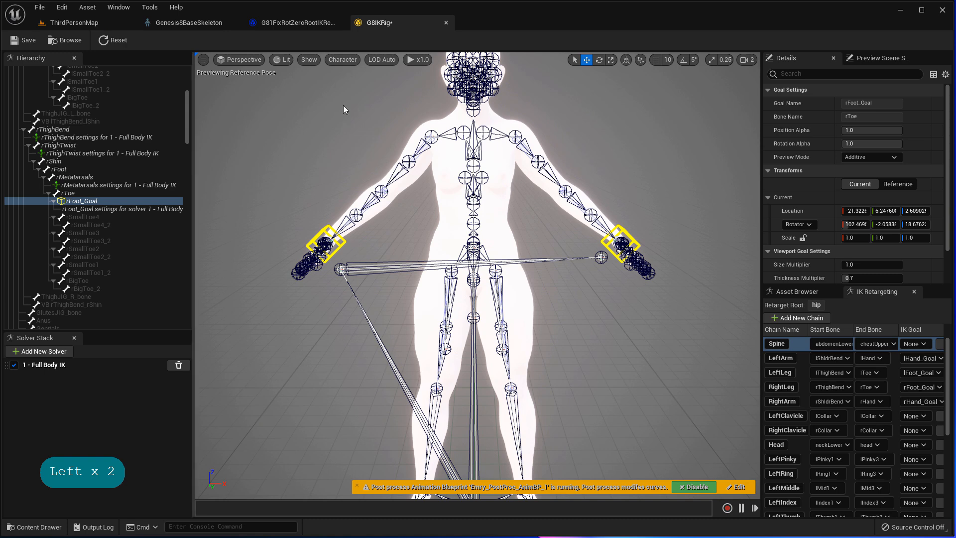
left_click(882, 58)
right_click_drag(722, 144, 715, 123)
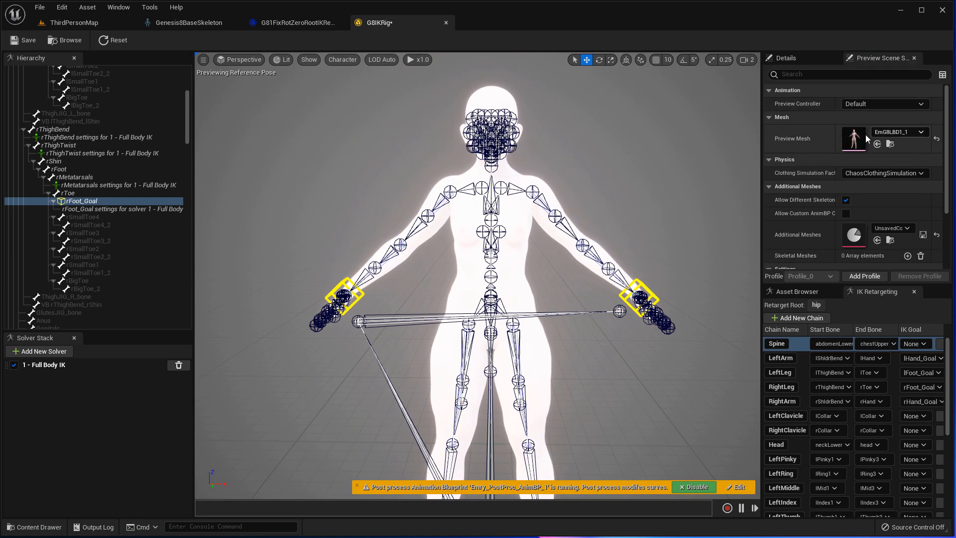
scroll(807, 149, "down", 2)
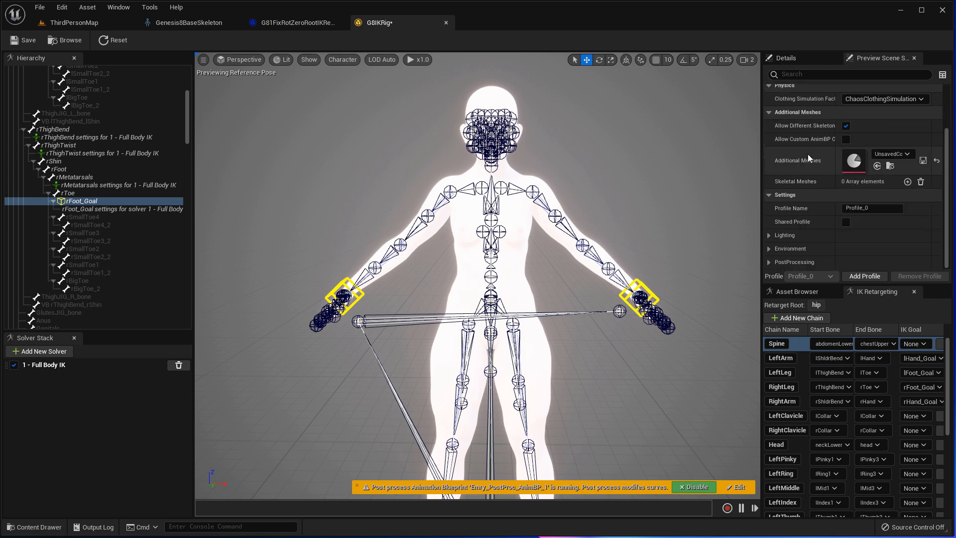
scroll(817, 152, "up", 2)
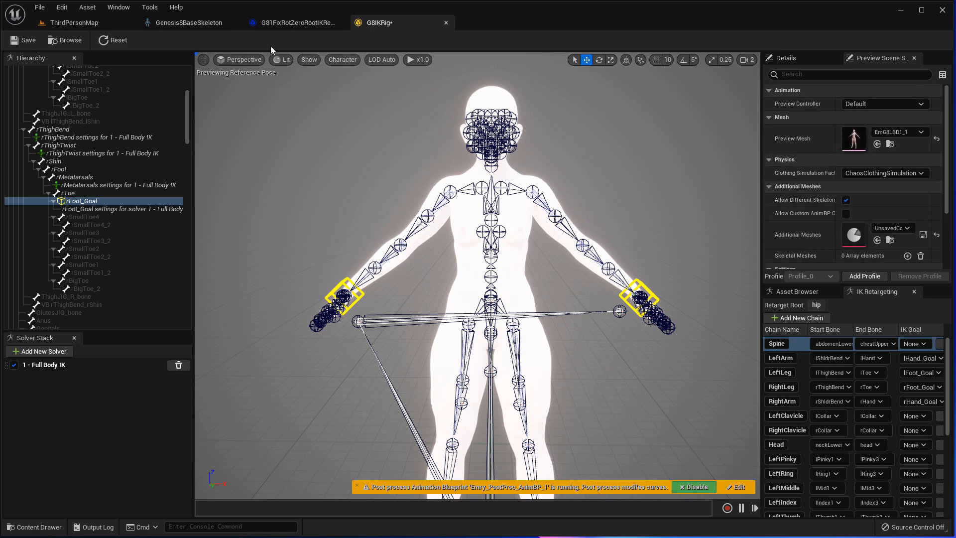
left_click(23, 40)
left_click(39, 527)
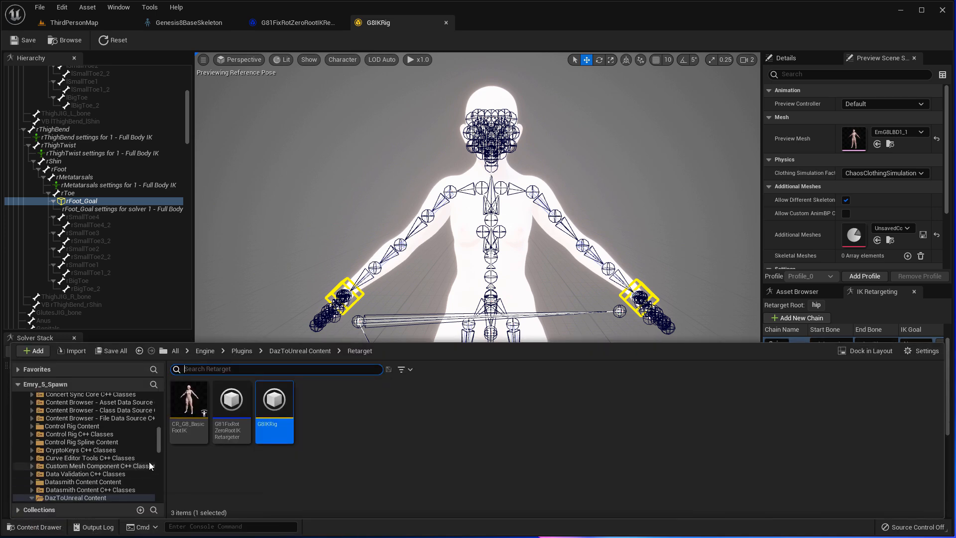
- Open the CR_G8_BasicFootIK control rig and enlarge its Rig Graph by closing compiler results
mouse_move(197, 432)
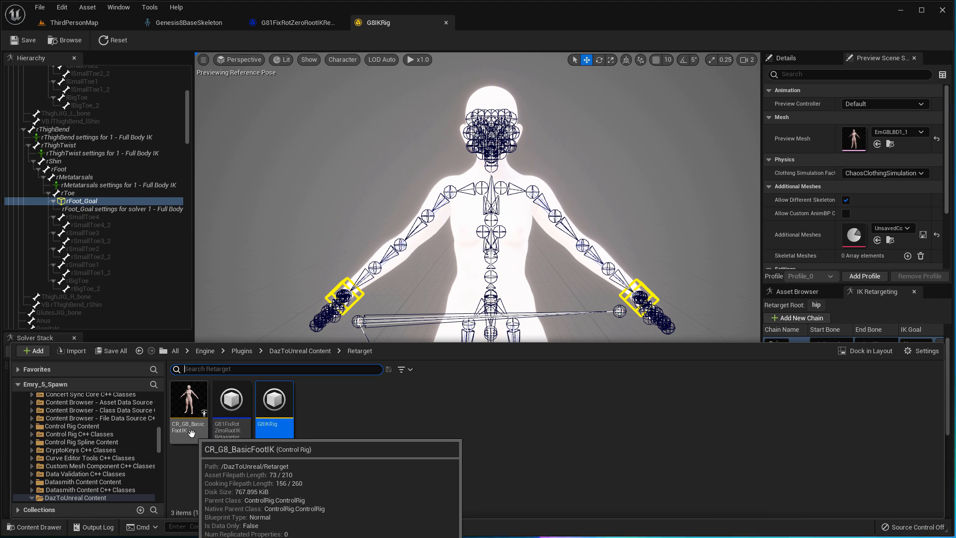
left_click(191, 433)
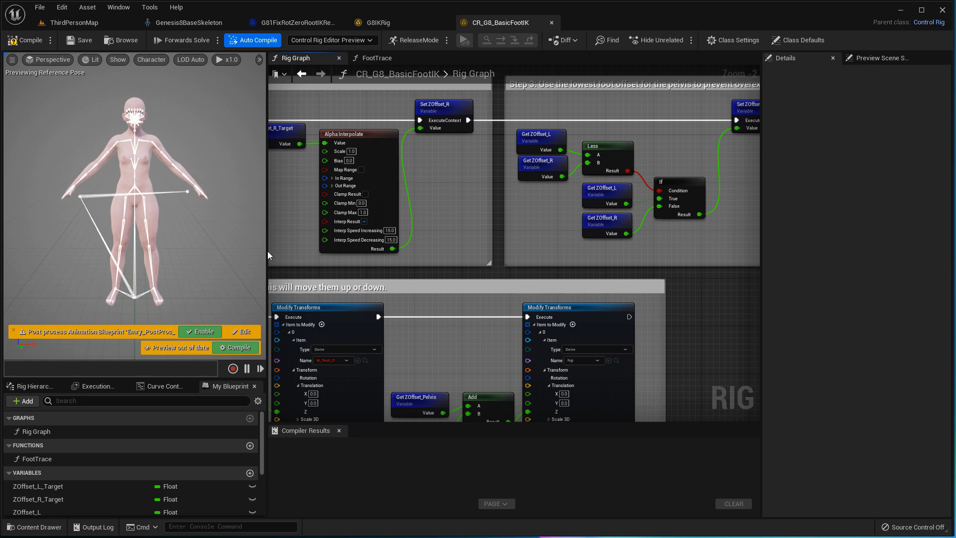
left_click_drag(268, 269, 173, 269)
scroll(342, 273, "down", 5)
right_click_drag(344, 273, 453, 250)
scroll(453, 255, "down", 1)
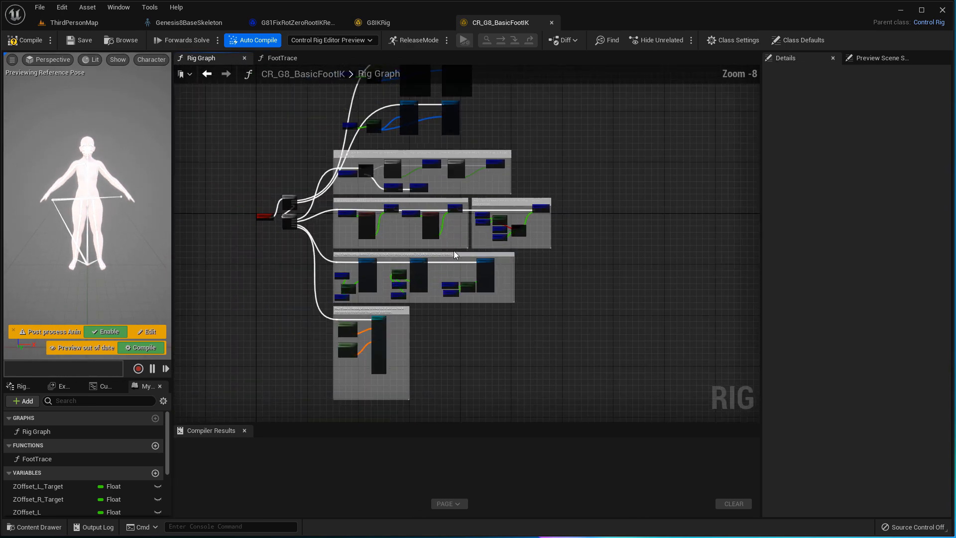
right_click_drag(546, 164, 576, 160)
scroll(523, 231, "up", 3)
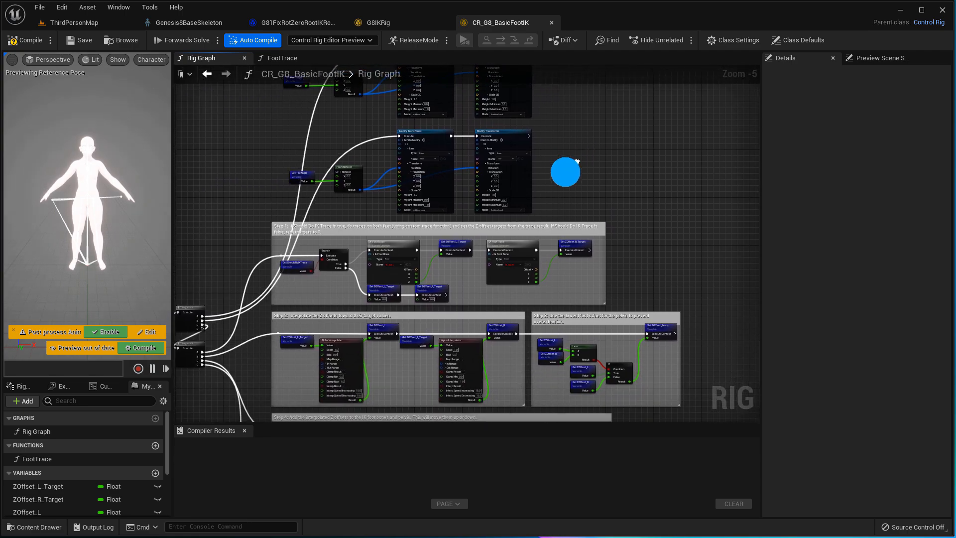
left_click(245, 430)
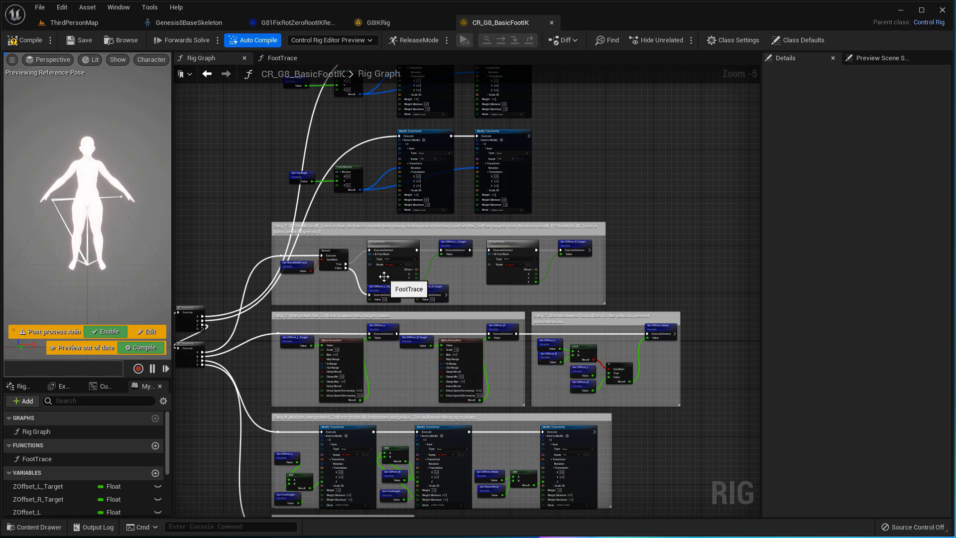
- Survey the rig graph's steps and return to the foot trace step
scroll(384, 277, "up", 5)
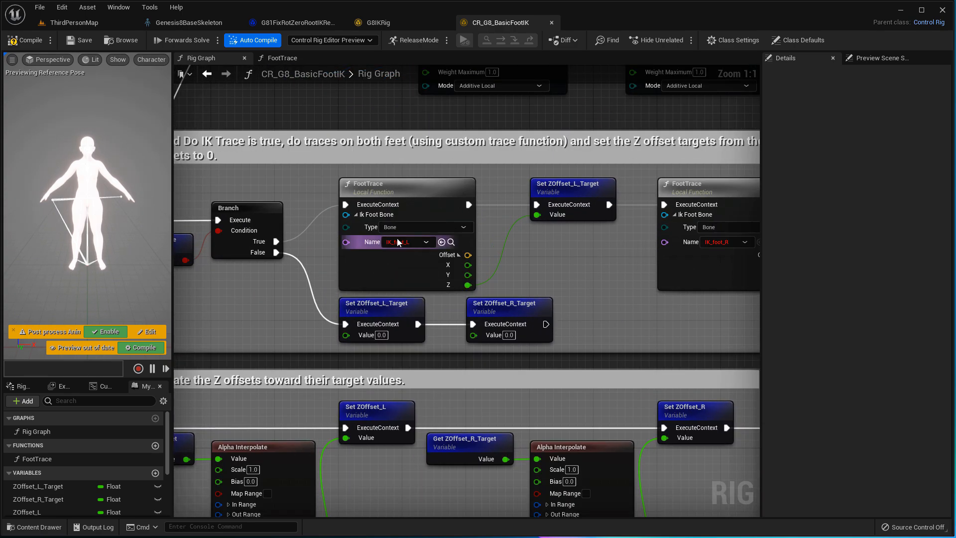
right_click_drag(501, 157, 431, 498)
scroll(306, 370, "down", 3)
right_click_drag(306, 326, 394, 101)
right_click_drag(406, 286, 382, 227)
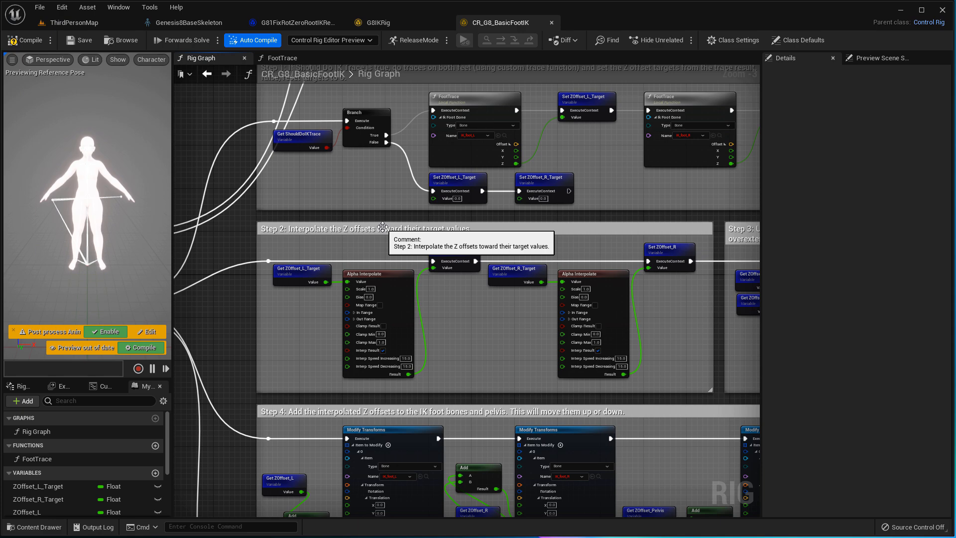
right_click_drag(467, 394, 405, 118)
right_click_drag(431, 157, 426, 413)
scroll(390, 267, "up", 3)
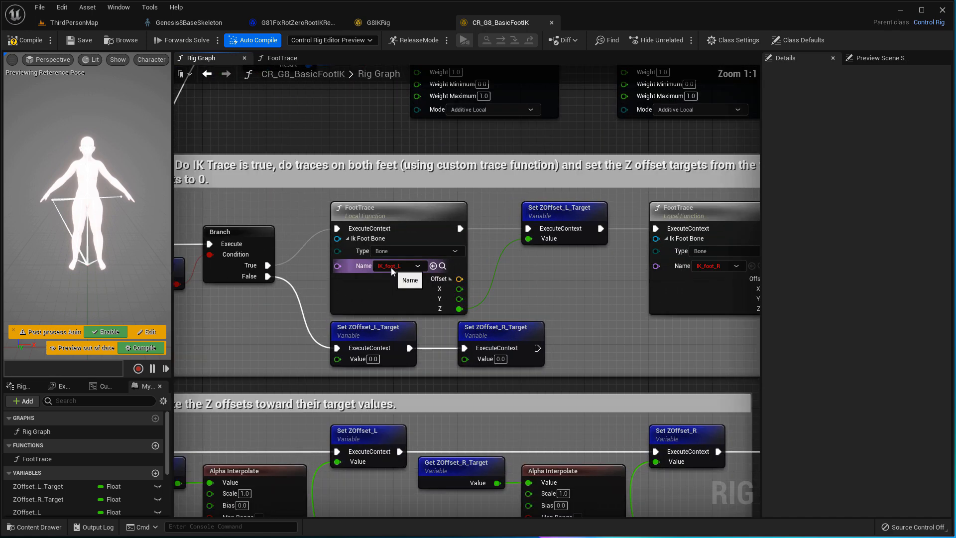
- Set the left and right FootTrace bones to ik_foot_l and ik_foot_r
left_click(417, 265)
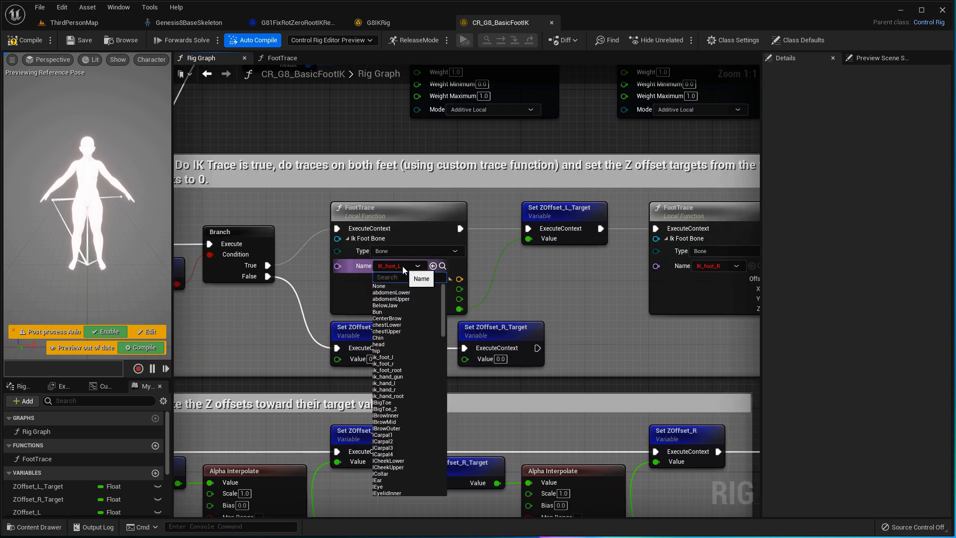
left_click(409, 357)
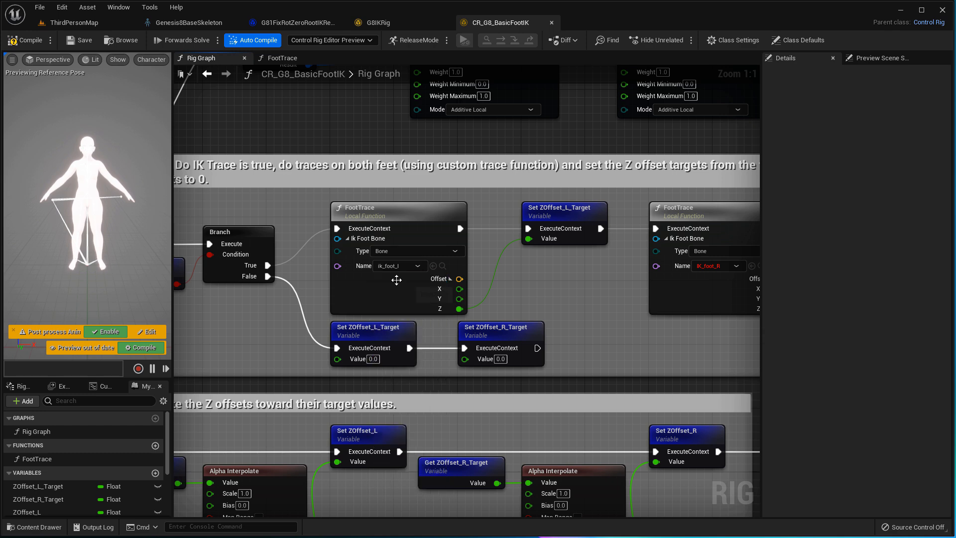
right_click_drag(568, 283, 433, 268)
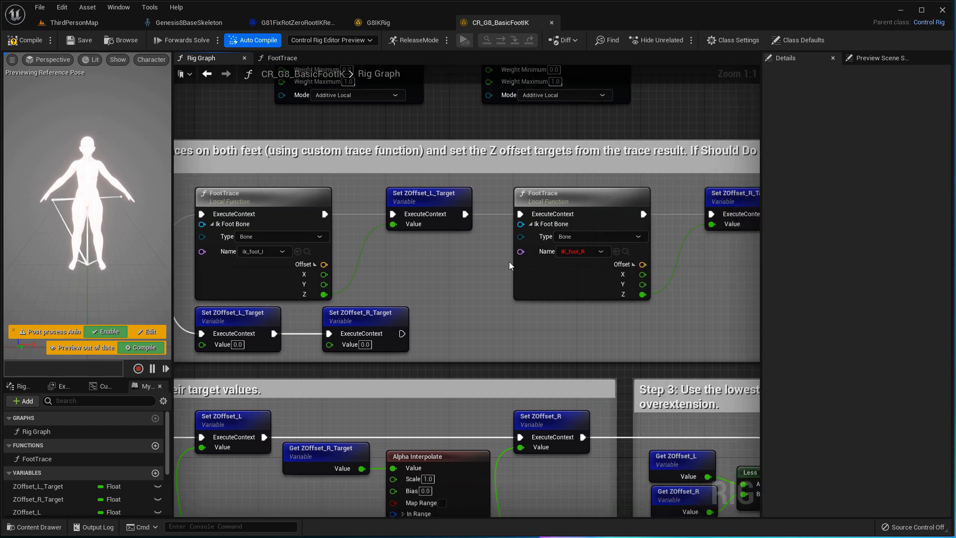
left_click(601, 252)
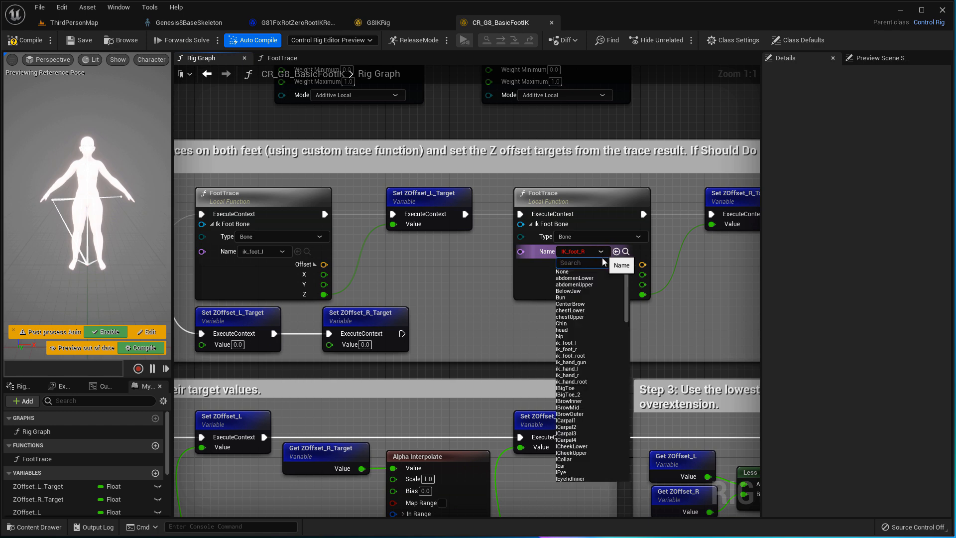
left_click(588, 350)
- Set the Step 4 Modify Transforms bones to ik_foot_l and ik_foot_r
right_click_drag(529, 369, 585, 199)
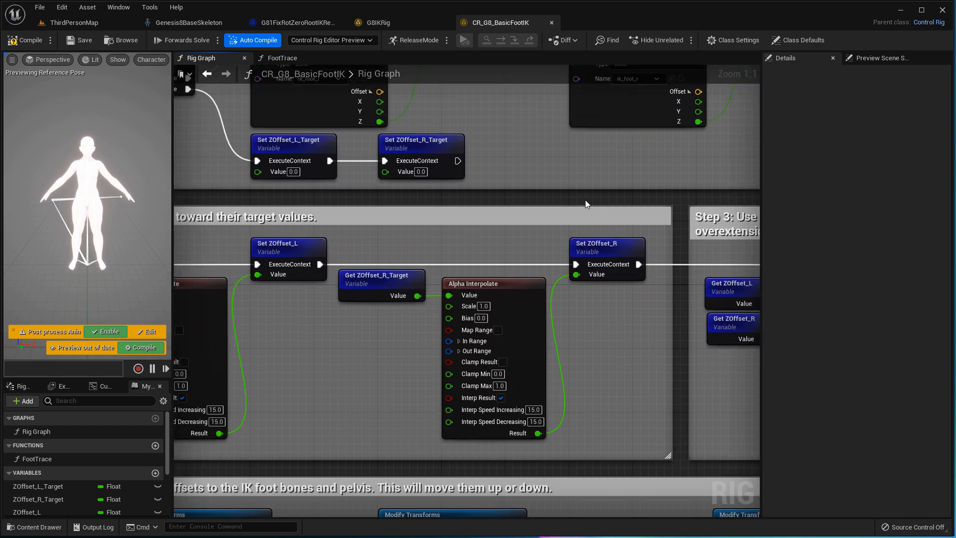
scroll(502, 304, "down", 3)
right_click_drag(597, 348, 671, 194)
scroll(497, 247, "up", 1)
scroll(497, 250, "up", 2)
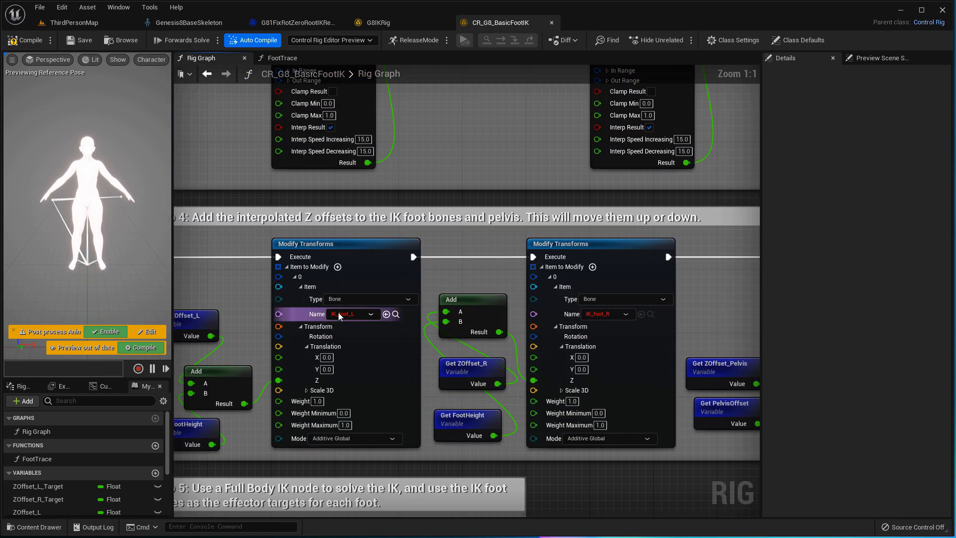
left_click(369, 314)
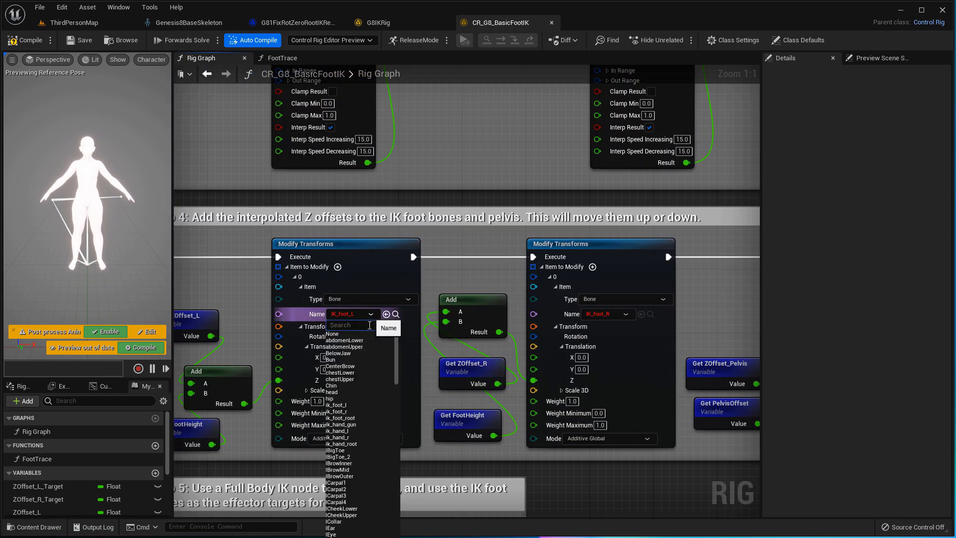
left_click(353, 405)
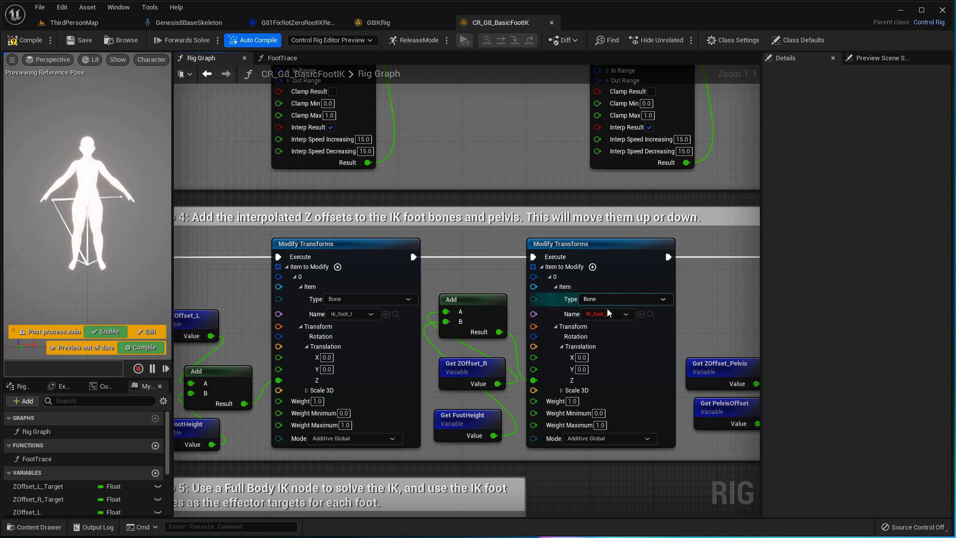
left_click(624, 315)
left_click(612, 411)
- Set the Get Transform nodes feeding Full Body IK to ik_foot_l and ik_foot_r
right_click_drag(575, 440, 740, 96)
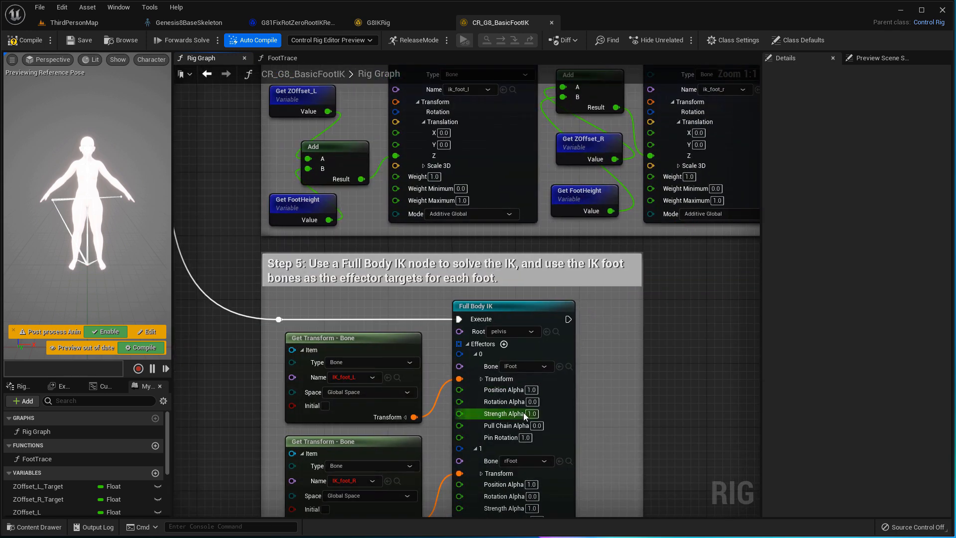
right_click_drag(523, 413, 596, 279)
left_click(447, 243)
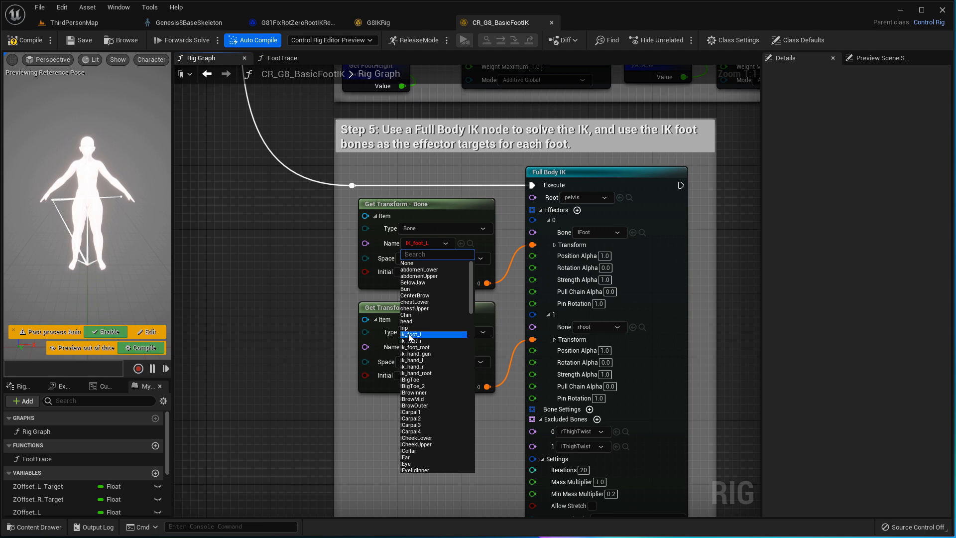
left_click(429, 333)
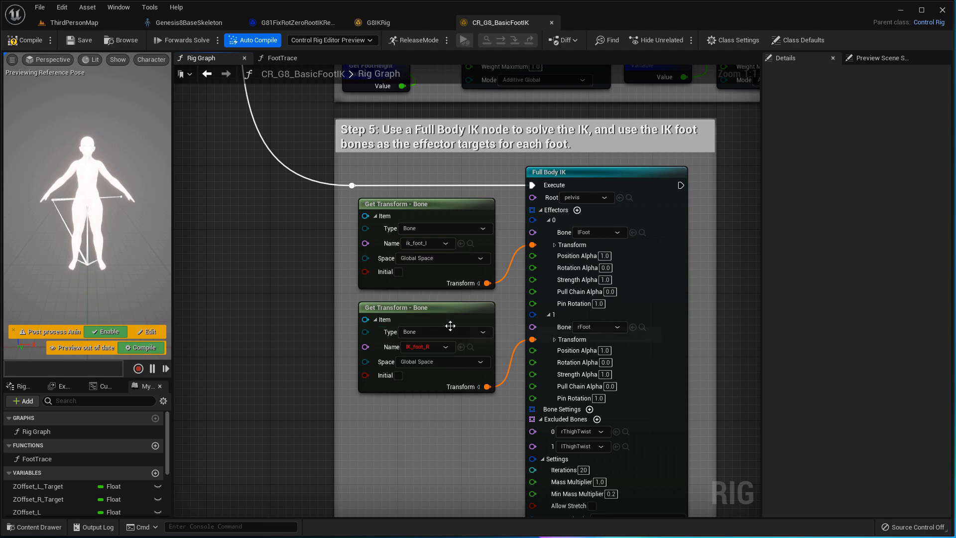
left_click(446, 347)
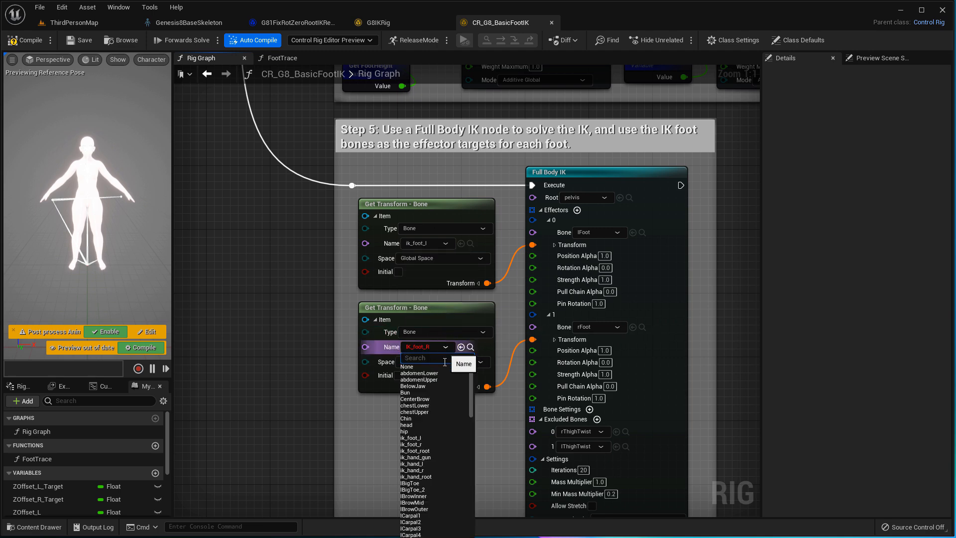
left_click(438, 444)
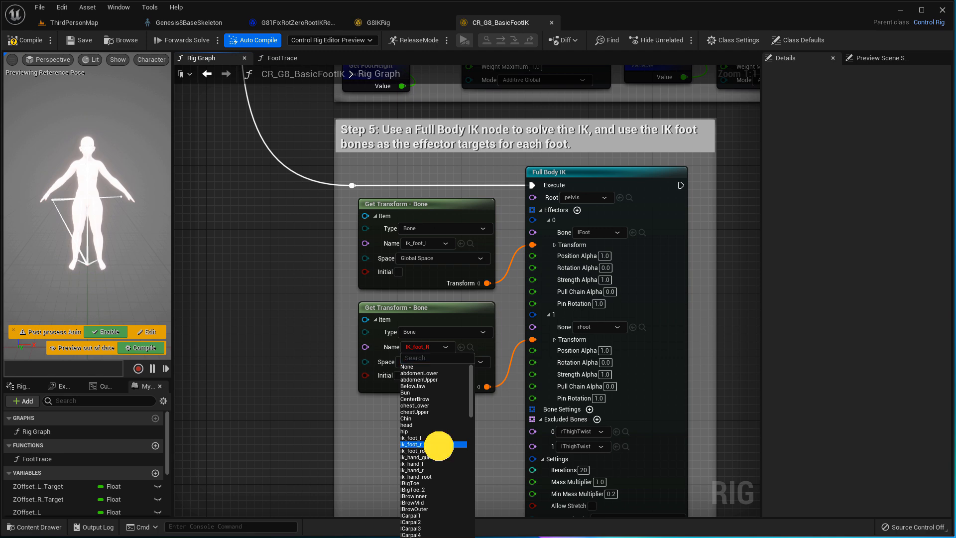
- Recompile CR_G8_BasicFootIK with the corrected foot bones
scroll(447, 365, "down", 5)
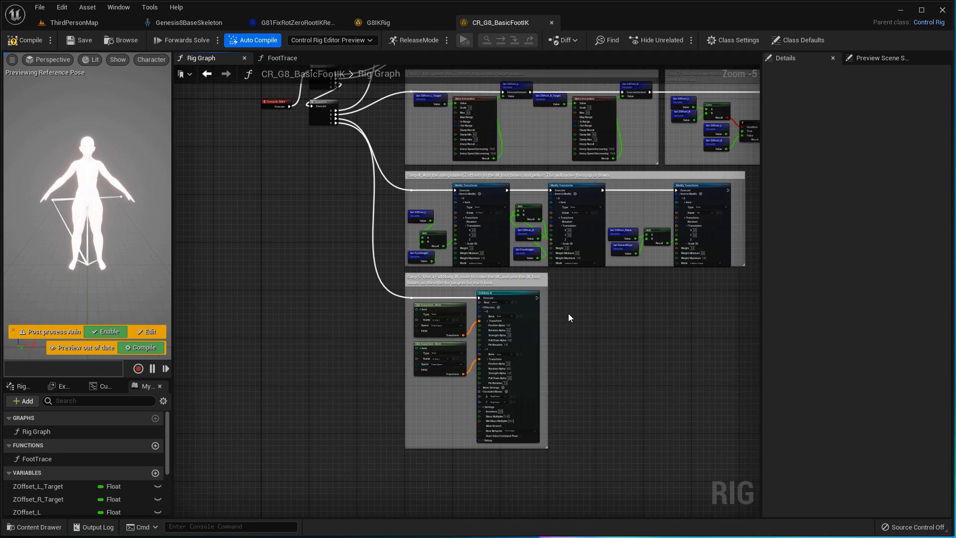
right_click_drag(568, 313, 497, 445)
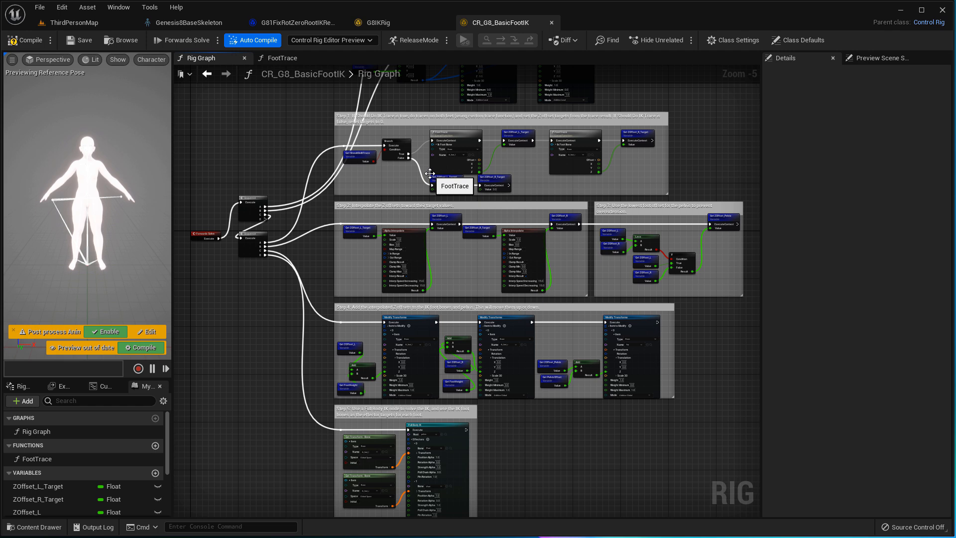
left_click(31, 42)
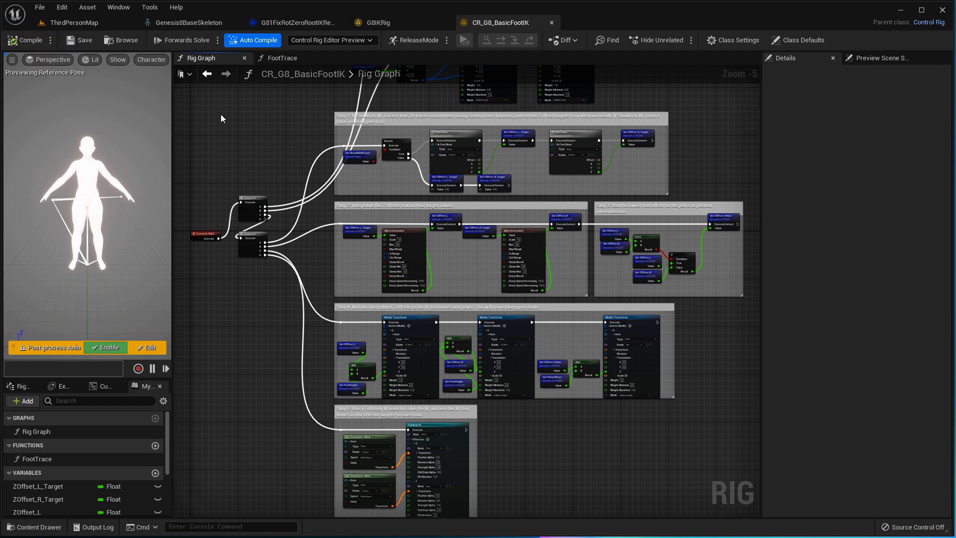
right_click_drag(304, 119, 296, 249)
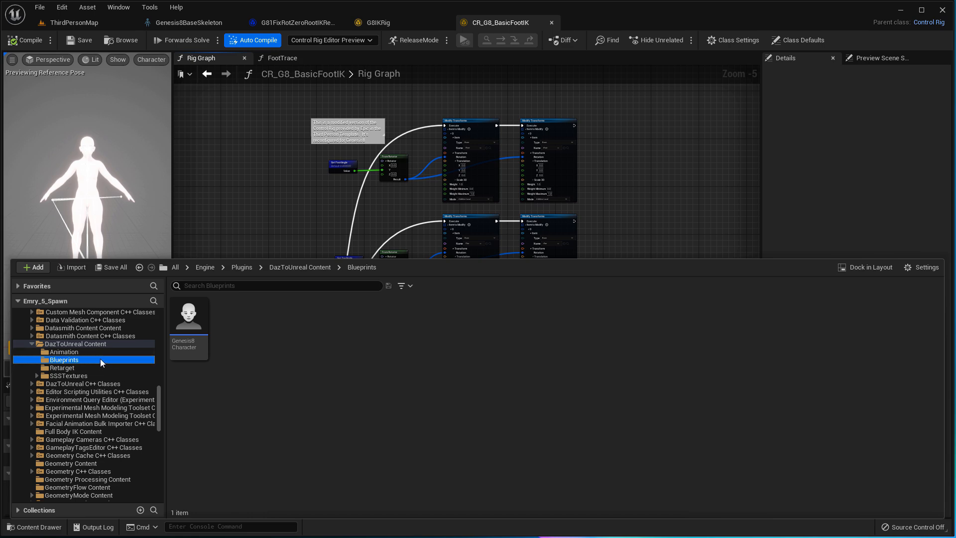
- Browse the DazToUnreal Content subfolders and open its Blueprints folder
left_click(97, 352)
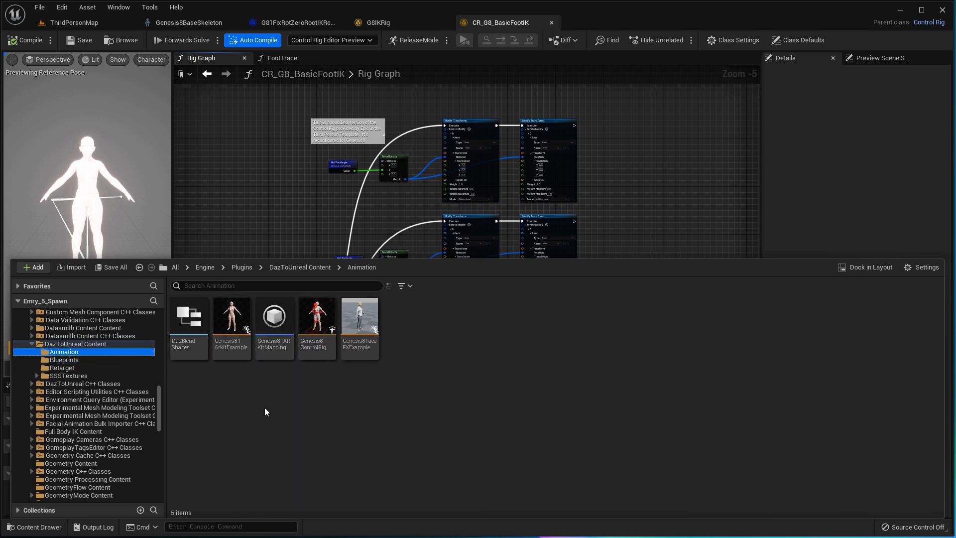
left_click(94, 361)
left_click(112, 367)
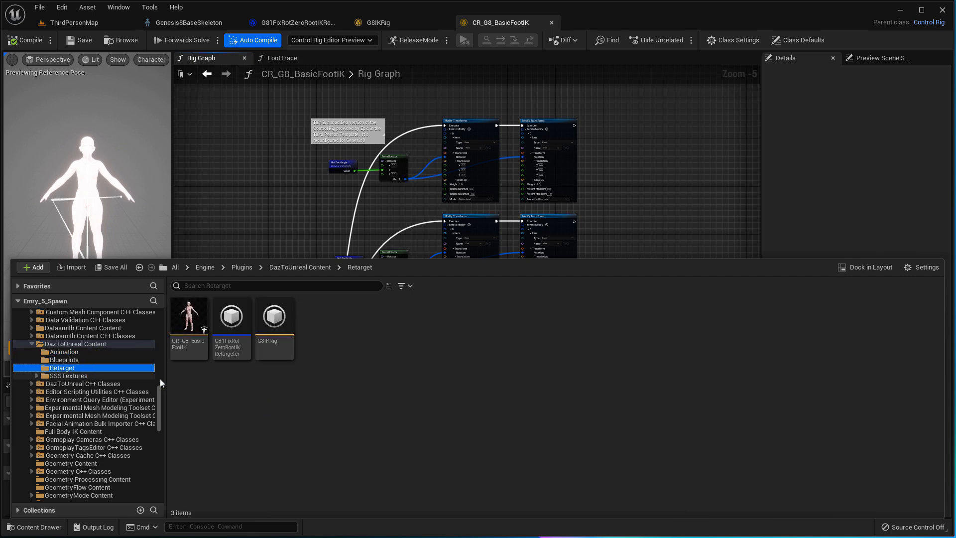
left_click(75, 376)
left_click(109, 344)
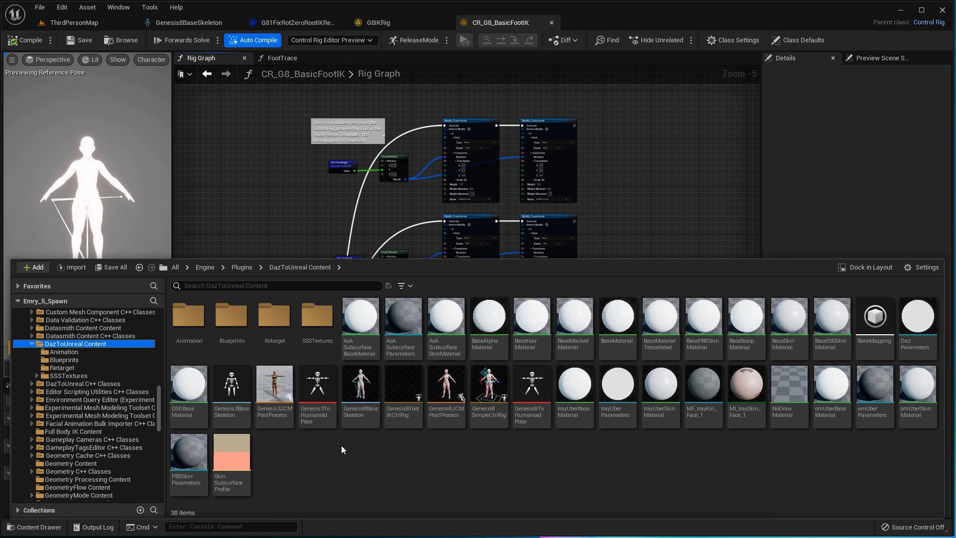
mouse_move(272, 420)
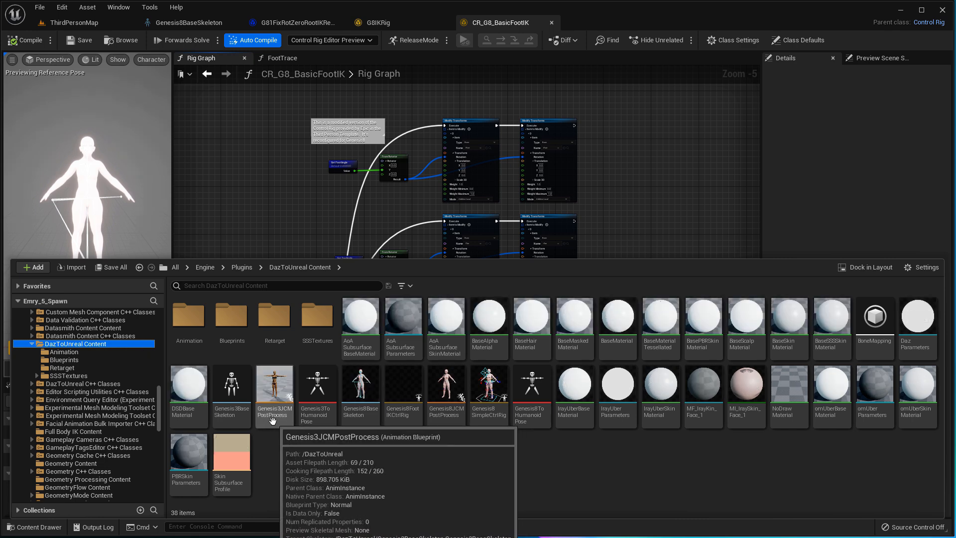
mouse_move(442, 417)
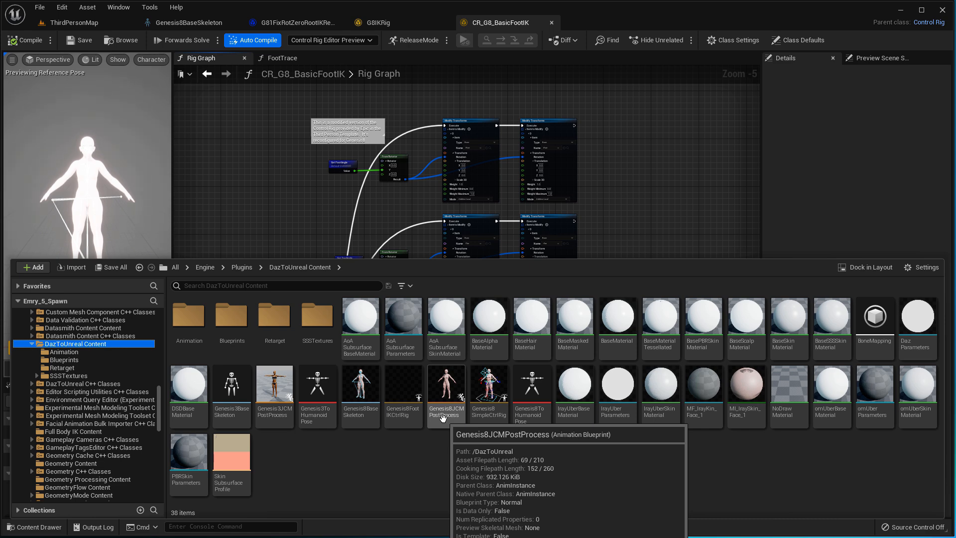
left_click(231, 323)
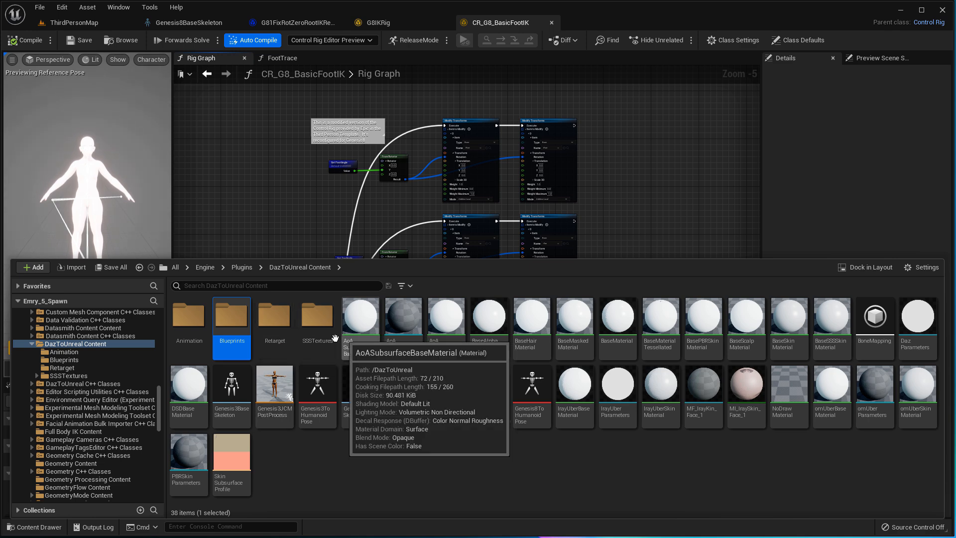
double_click(223, 351)
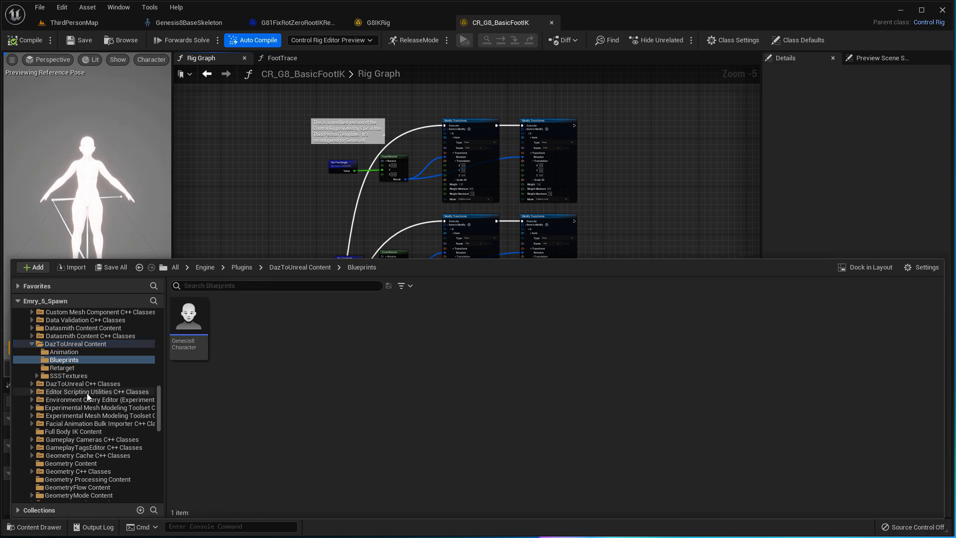
scroll(95, 386, "up", 10)
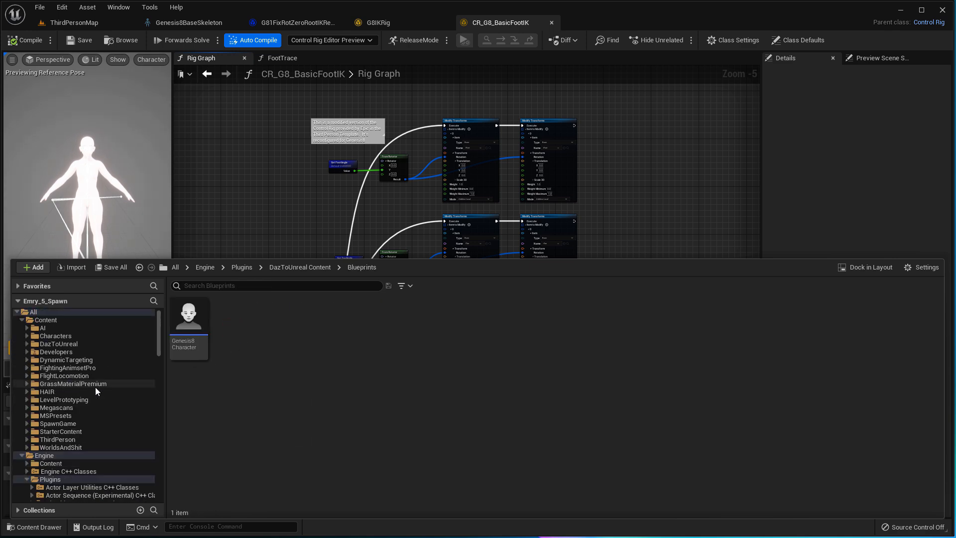
scroll(94, 387, "down", 4)
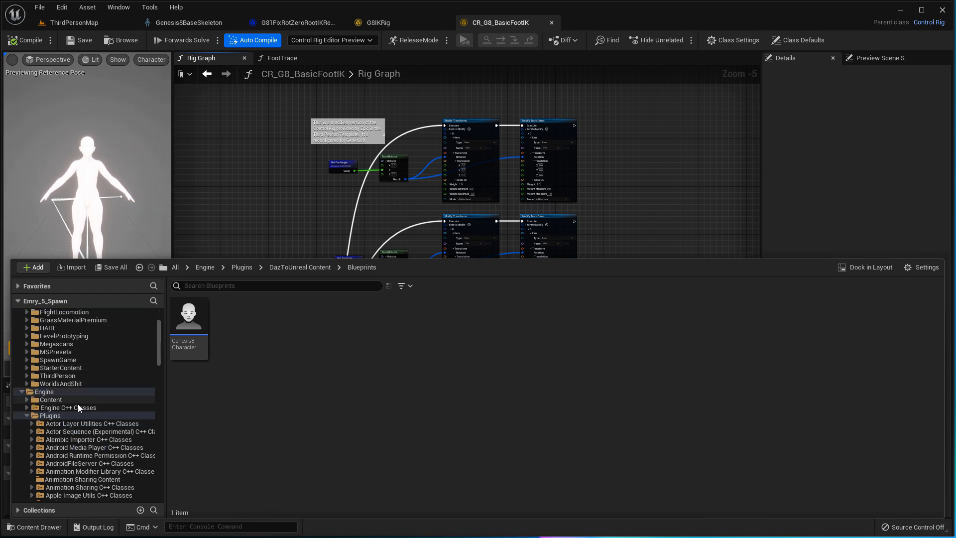
scroll(82, 359, "up", 4)
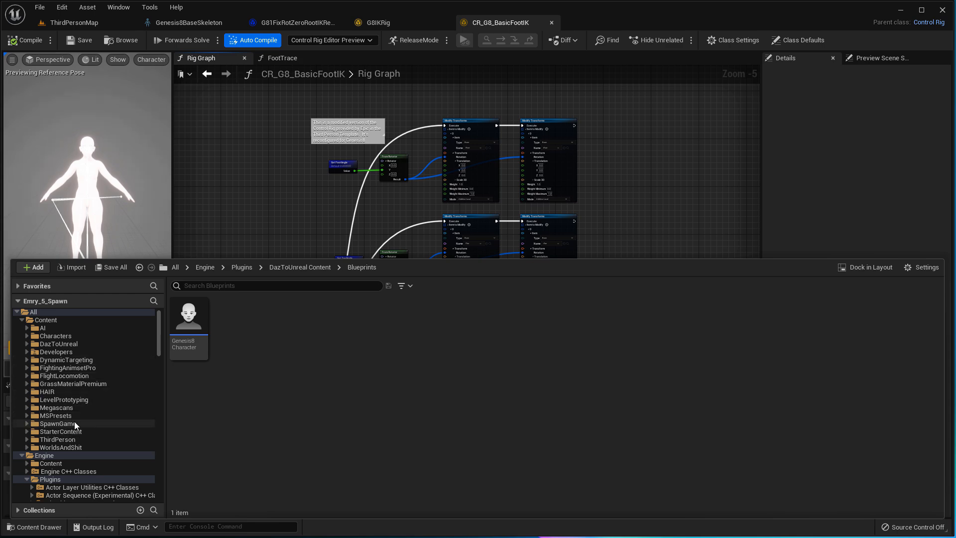
- Expand SpawnGame and show its BPs folder containing Emry_Spawn_AnimBP
left_click(27, 424)
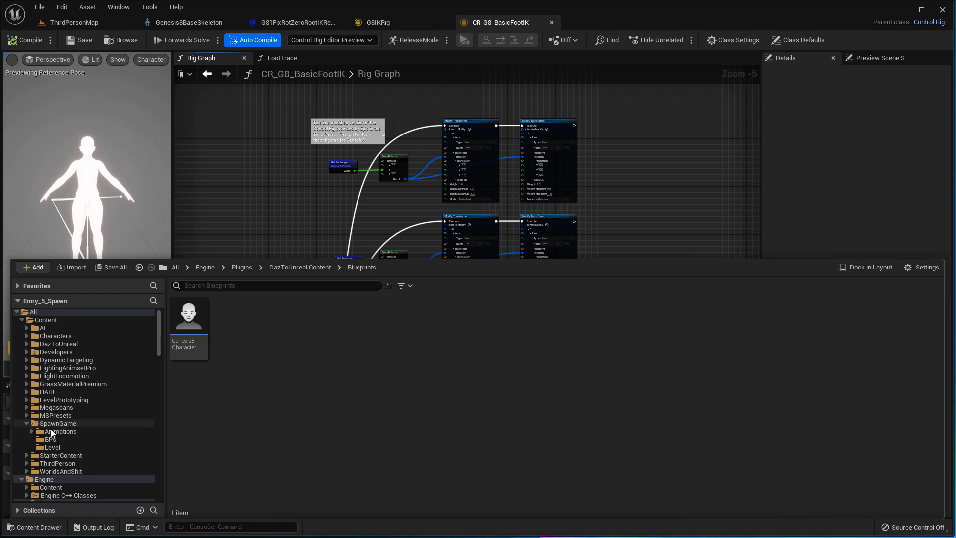
left_click(52, 439)
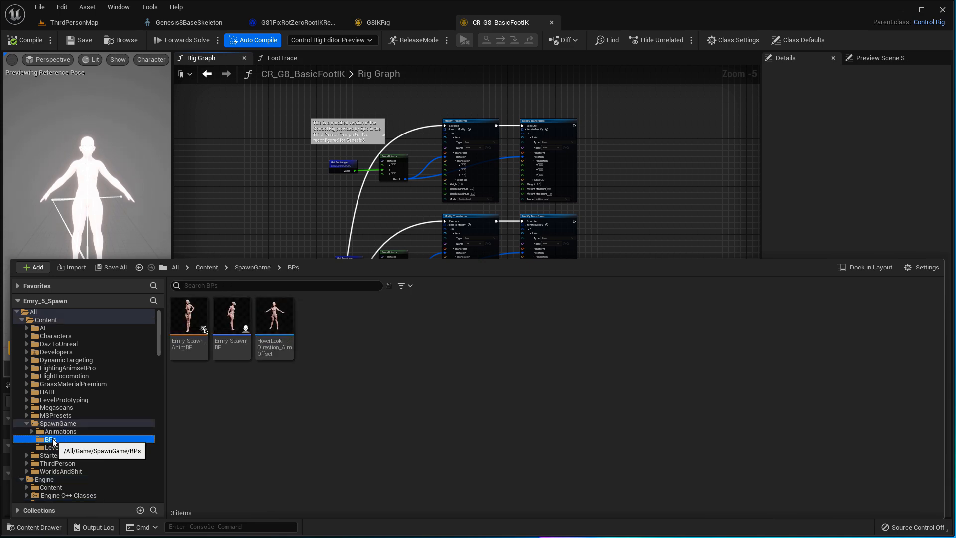
mouse_move(193, 346)
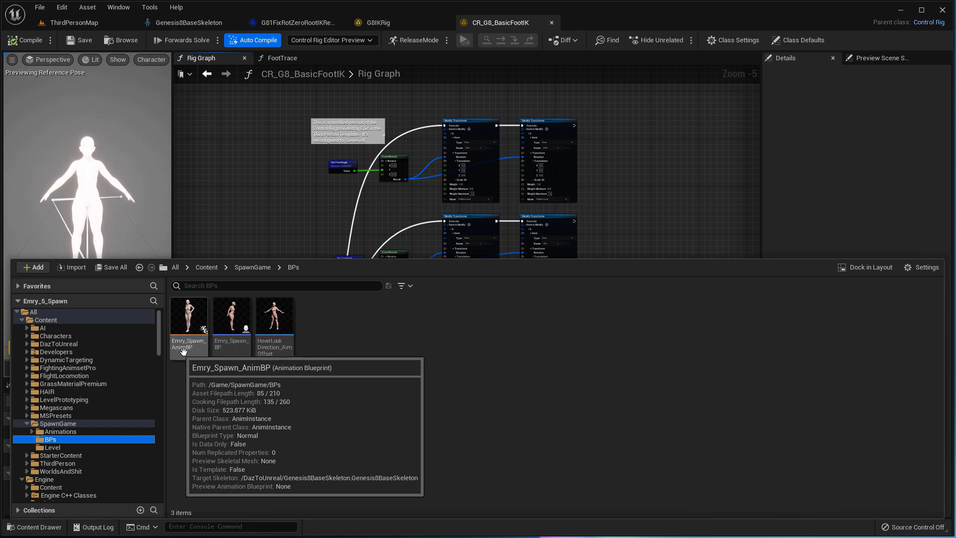
- Open Emry_Spawn_AnimBP, widen its AnimGraph, and frame the Control Rig and Output Pose nodes
double_click(193, 349)
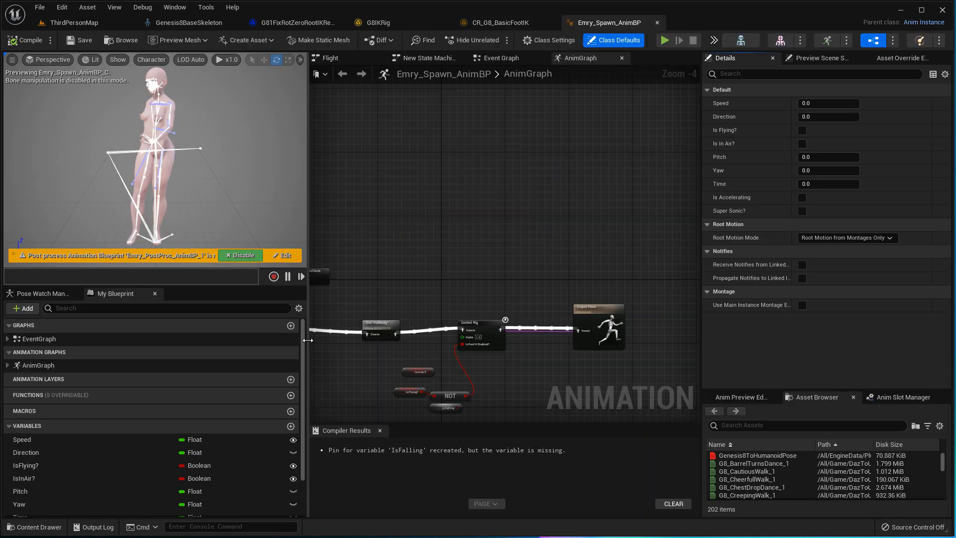
left_click_drag(308, 342, 179, 337)
left_click_drag(701, 236, 763, 236)
right_click_drag(644, 270, 761, 229)
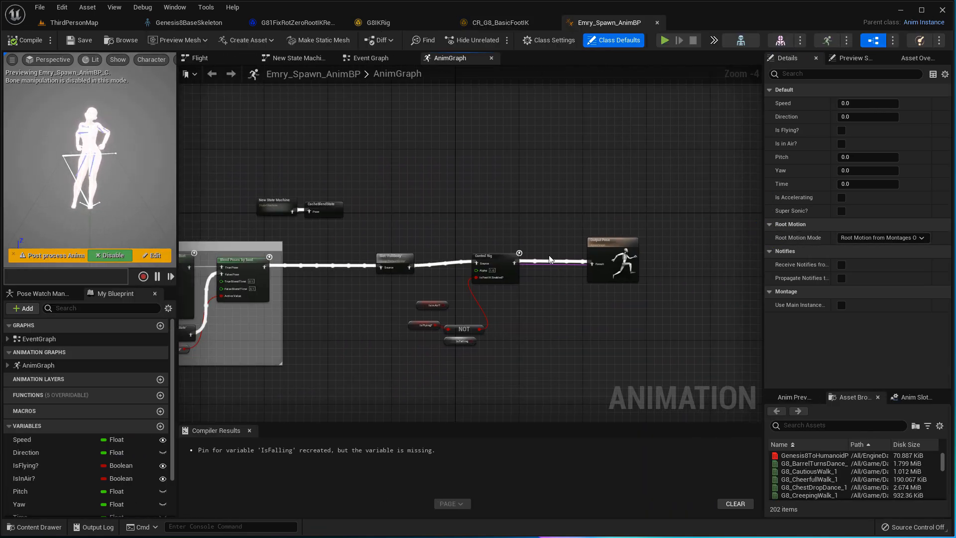
right_click_drag(504, 309, 614, 289)
right_click_drag(363, 261, 431, 265)
scroll(431, 265, "up", 3)
right_click_drag(619, 271, 274, 256)
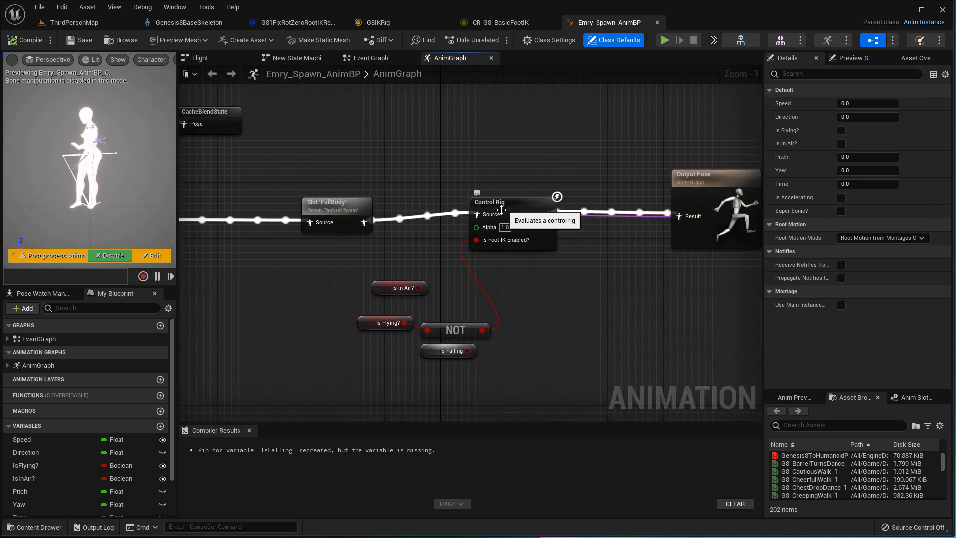
right_click_drag(503, 207, 453, 243)
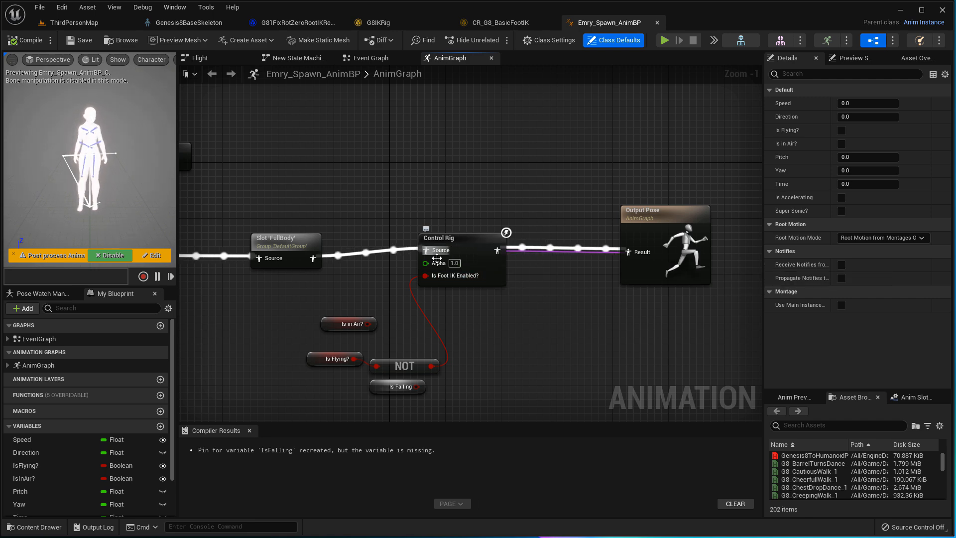
right_click_drag(473, 156, 454, 255)
right_click(446, 207)
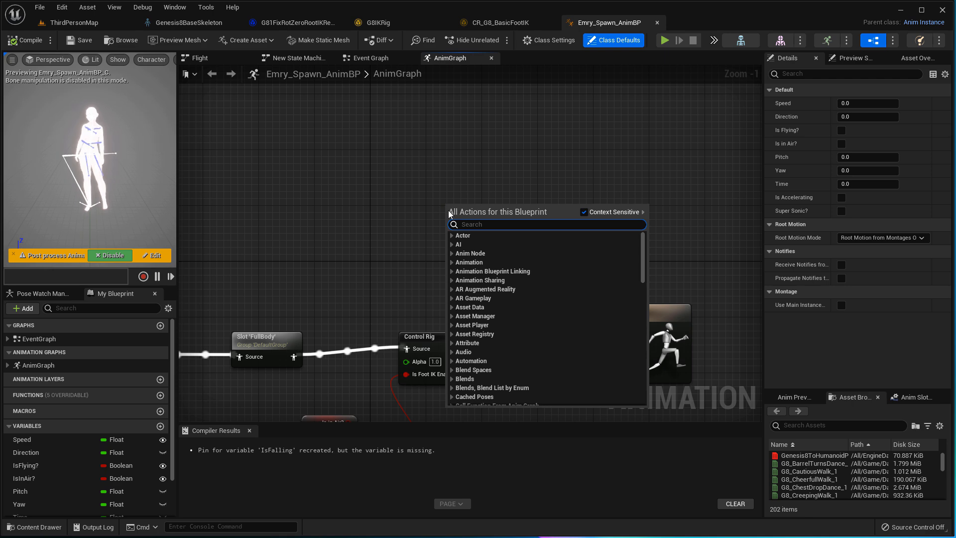
- Add a new Control Rig node from the 'control' search above the existing chain
type("control")
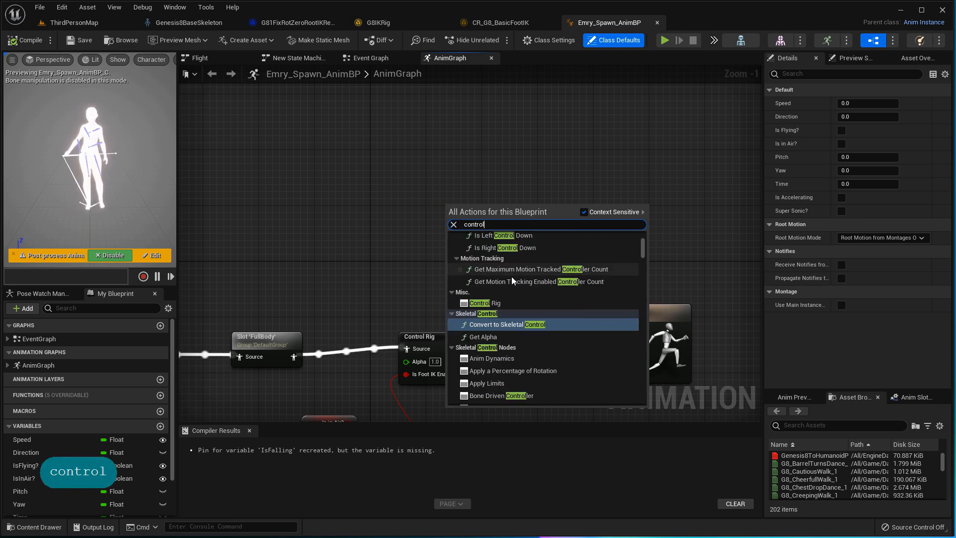
left_click(508, 301)
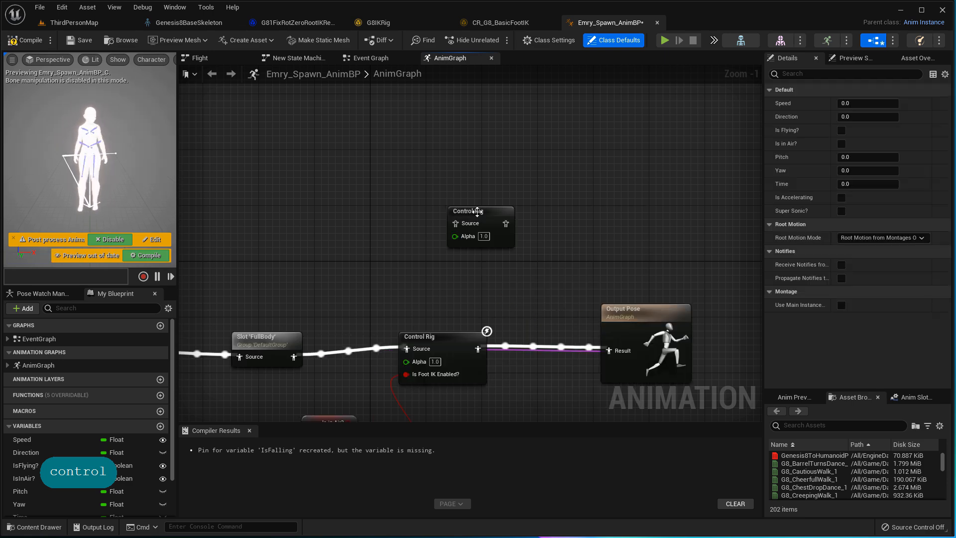
left_click(448, 199)
left_click_drag(444, 195, 430, 196)
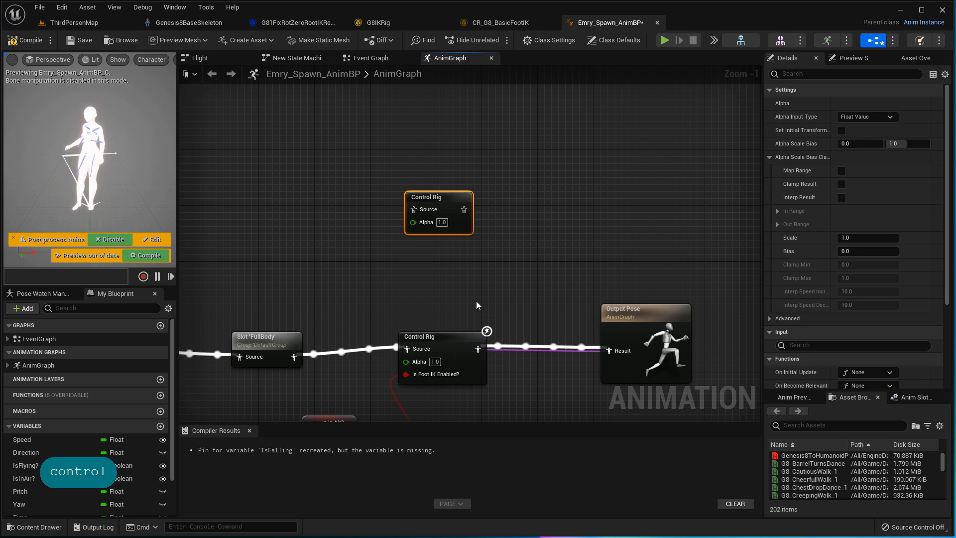
right_click_drag(473, 318, 494, 207)
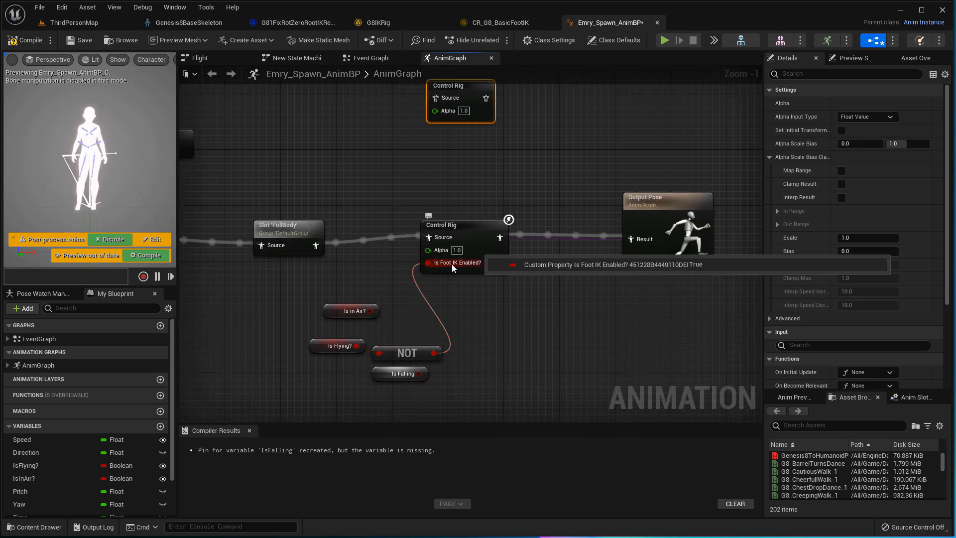
- Inspect the existing Control Rig node's Control Rig Class list, leaving it unchanged
left_click(448, 225)
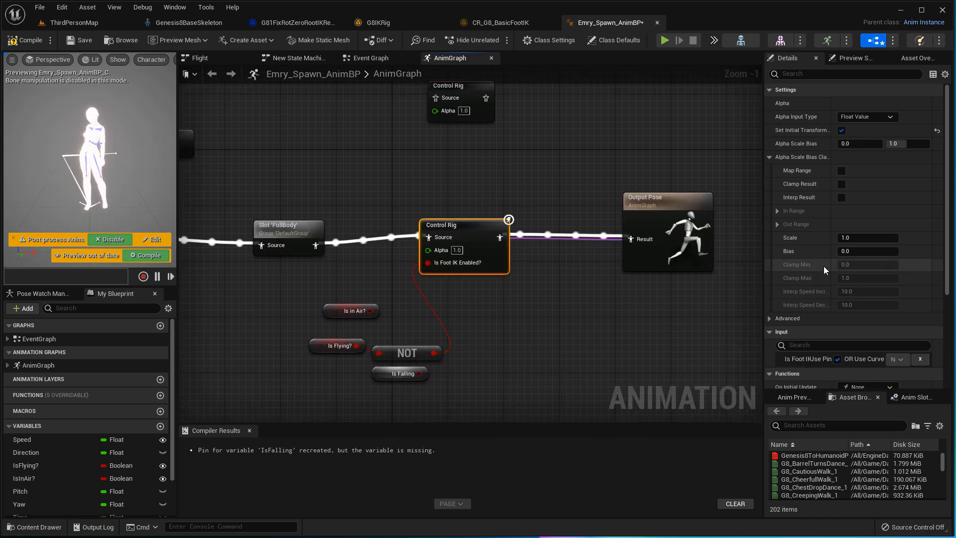
scroll(822, 269, "down", 6)
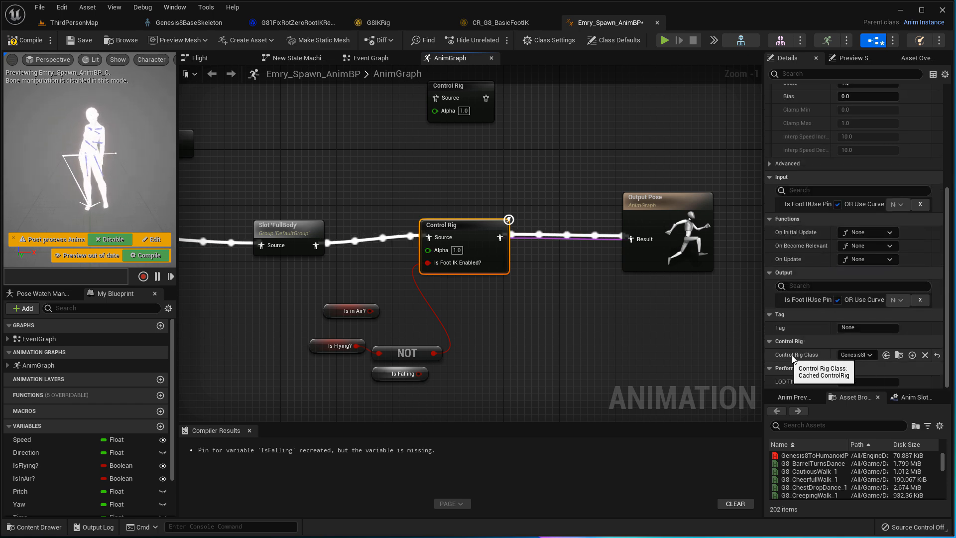
left_click_drag(764, 260, 558, 257)
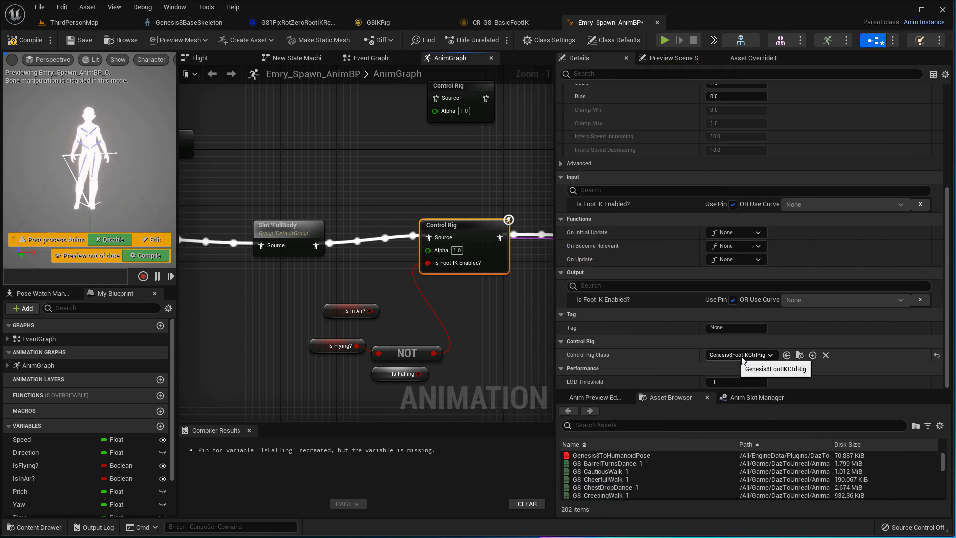
left_click(770, 355)
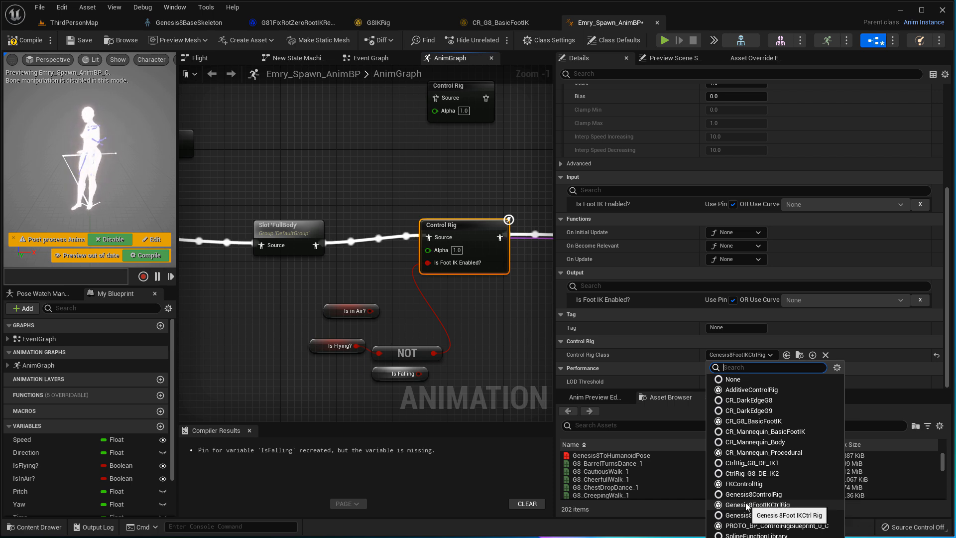
left_click(769, 339)
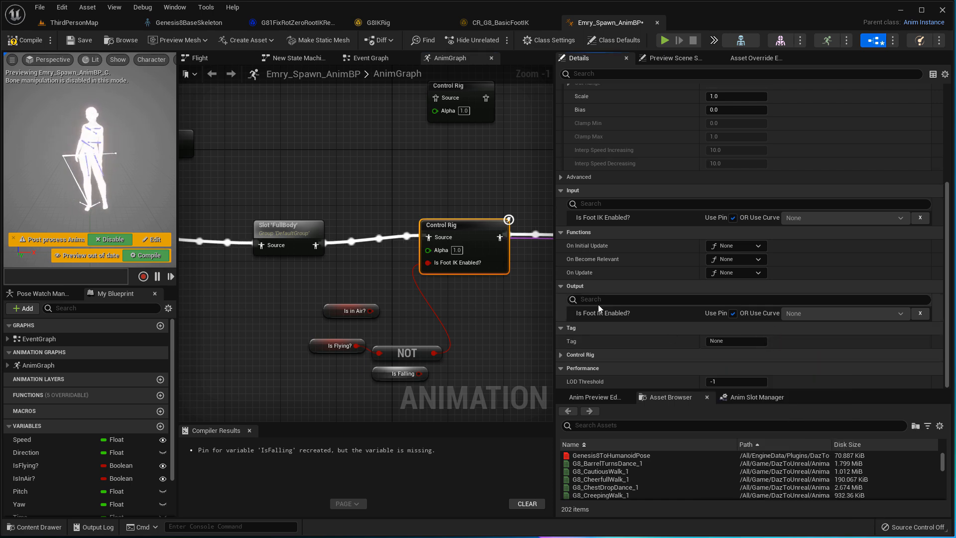
left_click(562, 354)
left_click_drag(555, 263, 782, 263)
right_click_drag(767, 263, 754, 340)
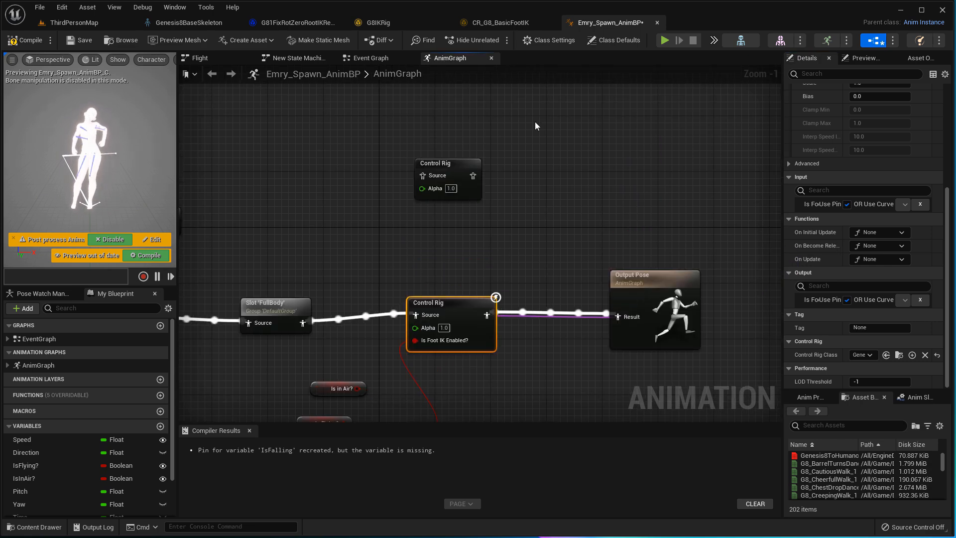
left_click(38, 365)
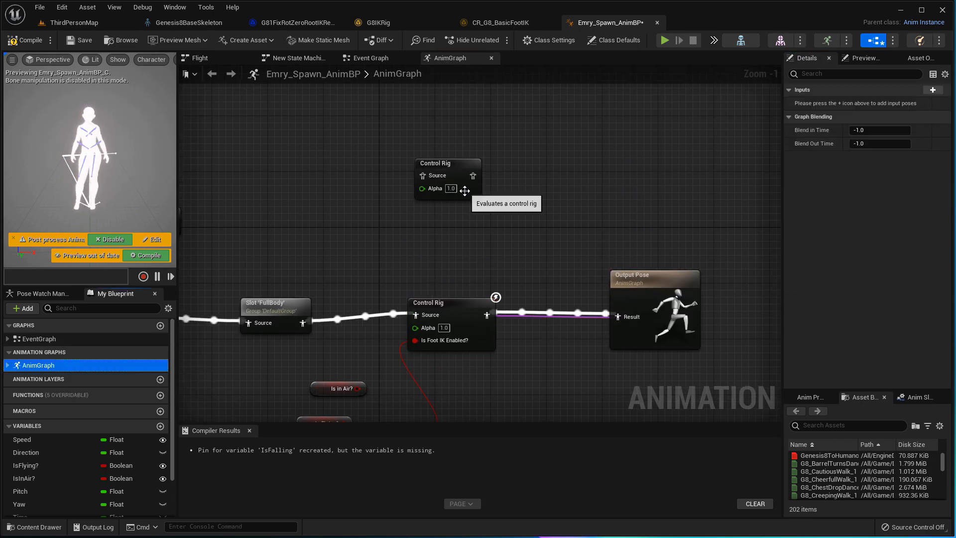
mouse_move(416, 315)
left_mouse_down("ctrl")
mouse_move(417, 306)
mouse_move(416, 315)
left_mouse_up("ctrl")
- Refresh the Control Rig node, relink NOT to Is Foot IK Enabled, and compile
right_click(461, 321)
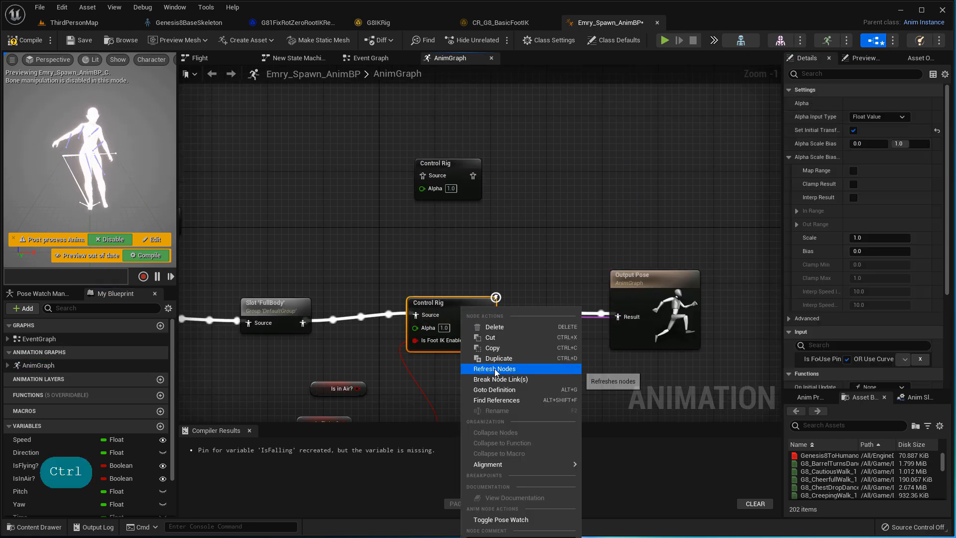
left_click(491, 369)
right_click_drag(469, 344, 512, 255)
left_click_drag(783, 323, 707, 328)
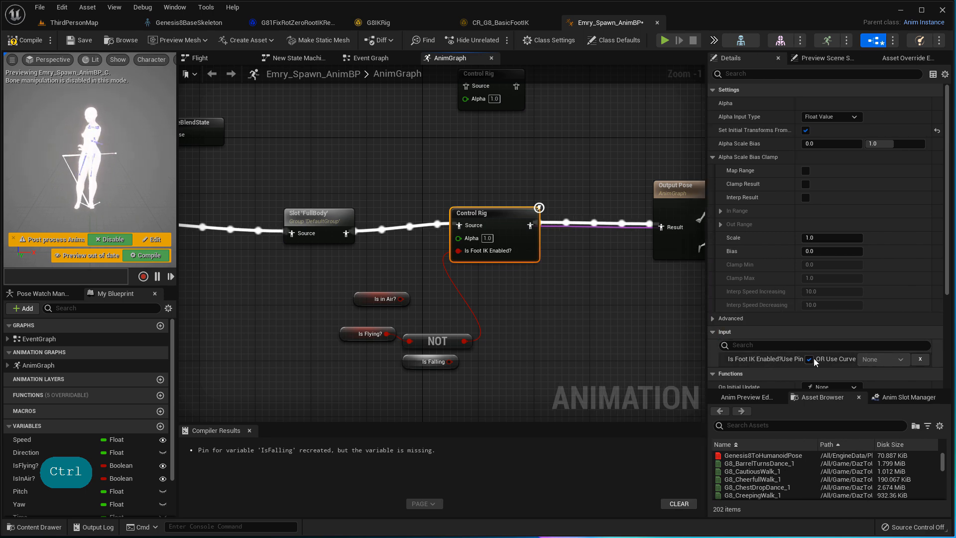
right_click(464, 341)
left_click(499, 383)
mouse_move(469, 254)
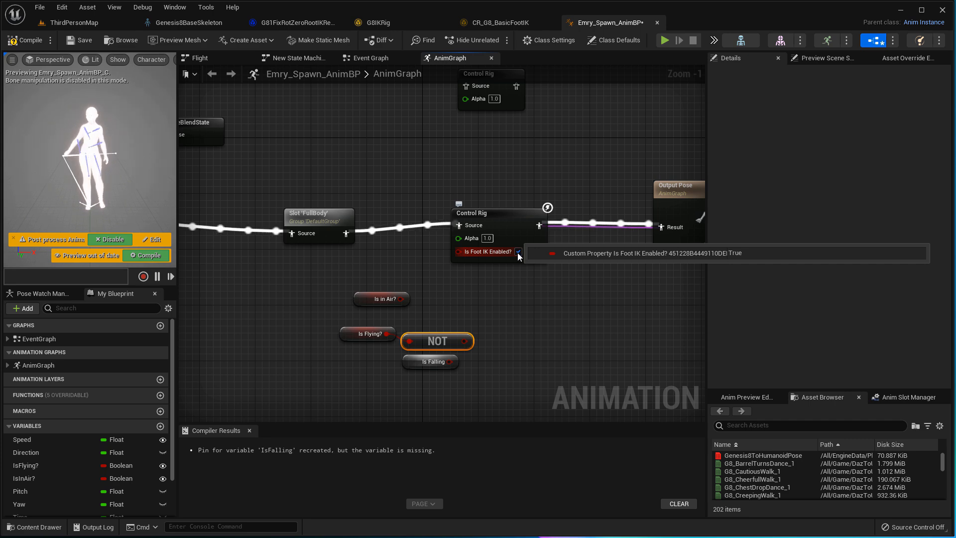
left_click(543, 252)
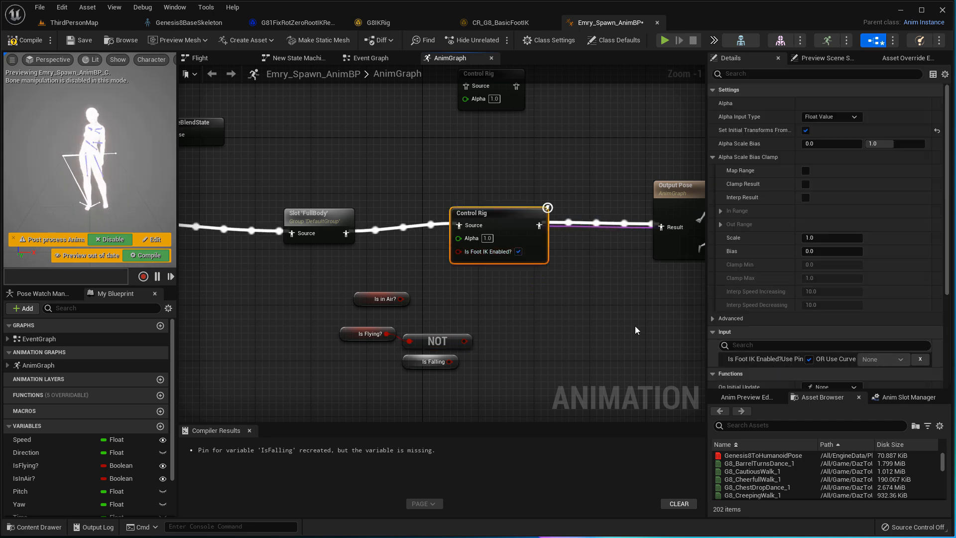
left_click_drag(465, 340, 458, 251)
left_click(16, 40)
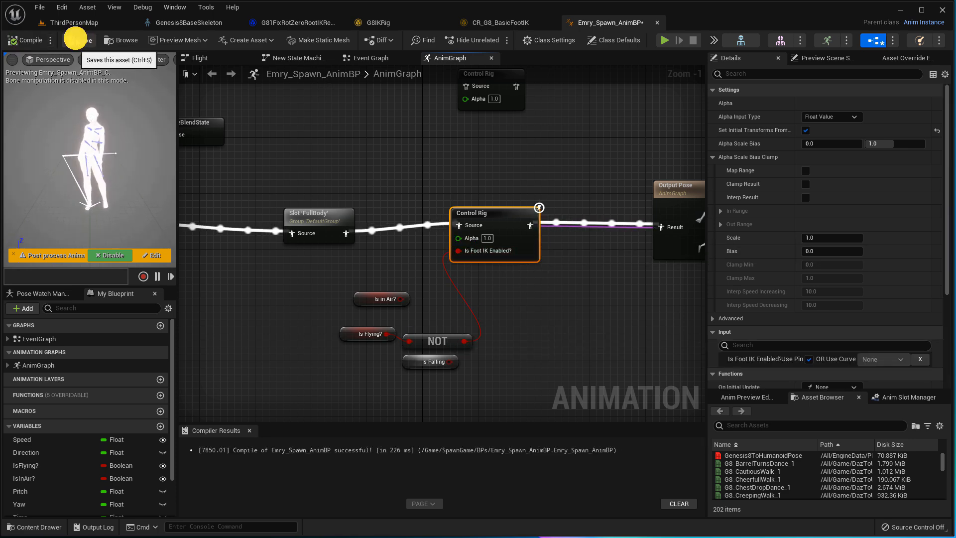
- Delete the unused upper Control Rig node, then save and recompile Emry_Spawn_AnimBP
right_click_drag(484, 74, 470, 172)
right_click(470, 172)
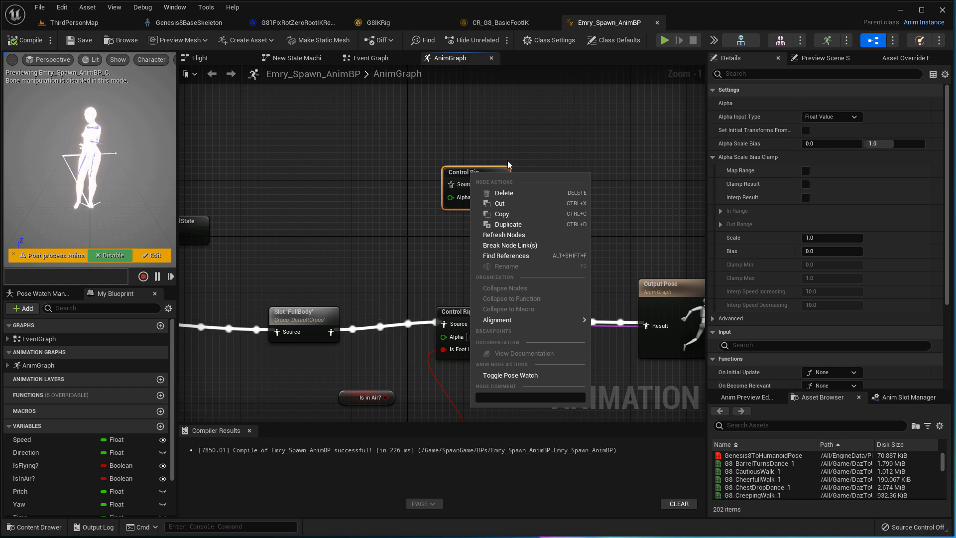
left_click(521, 192)
right_click_drag(518, 182, 513, 139)
scroll(536, 216, "down", 3)
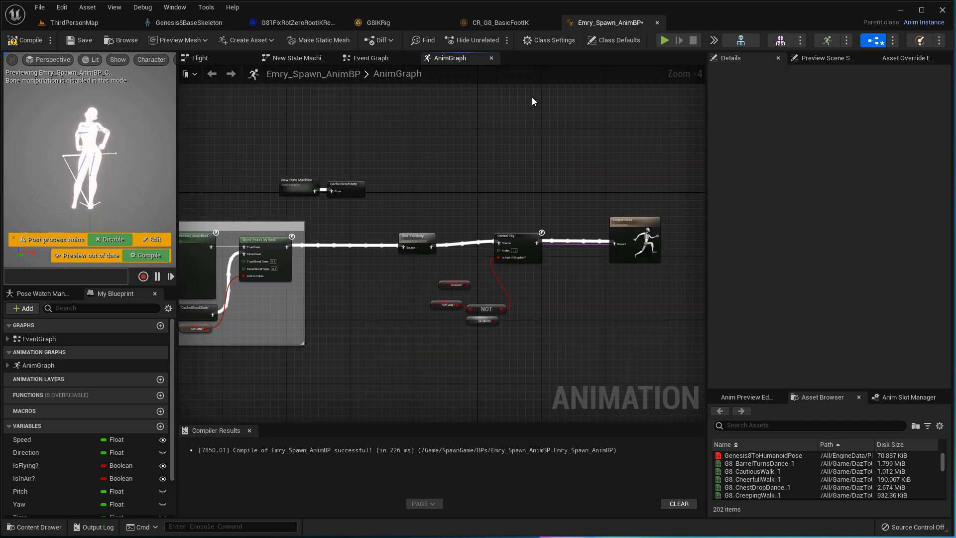
left_click(82, 42)
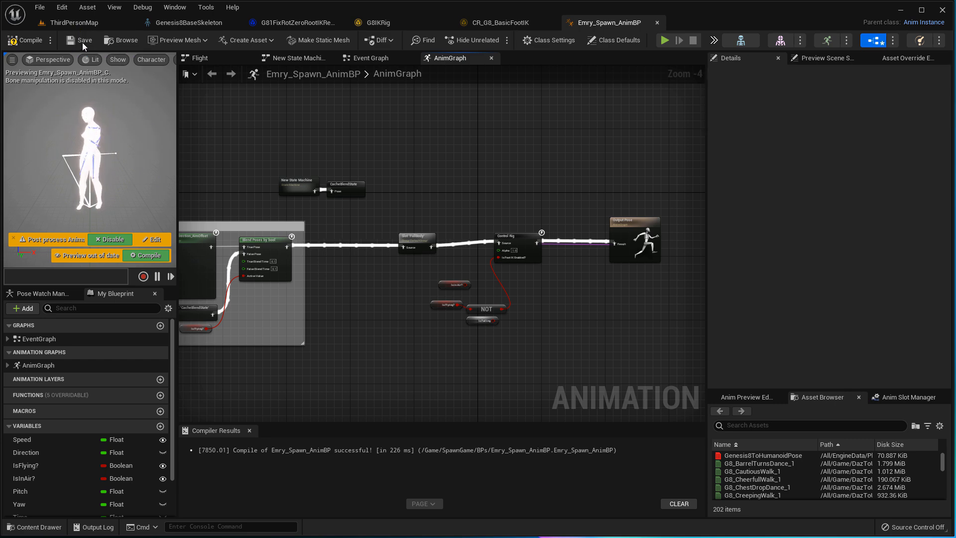
left_click(43, 43)
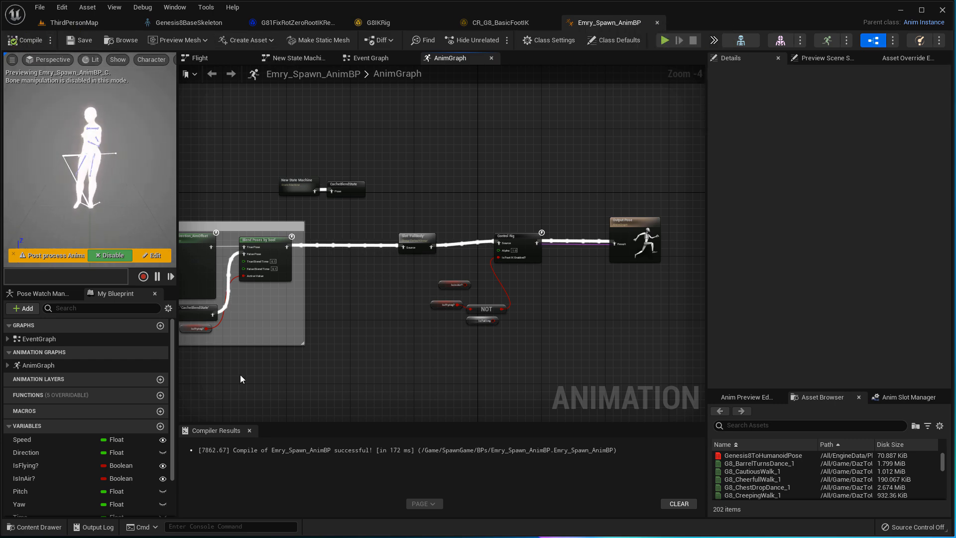
left_click(35, 527)
- Go through DazToUnreal Content into its Blueprints folder to reach Genesis8Character
scroll(102, 447, "down", 5)
left_click(84, 419)
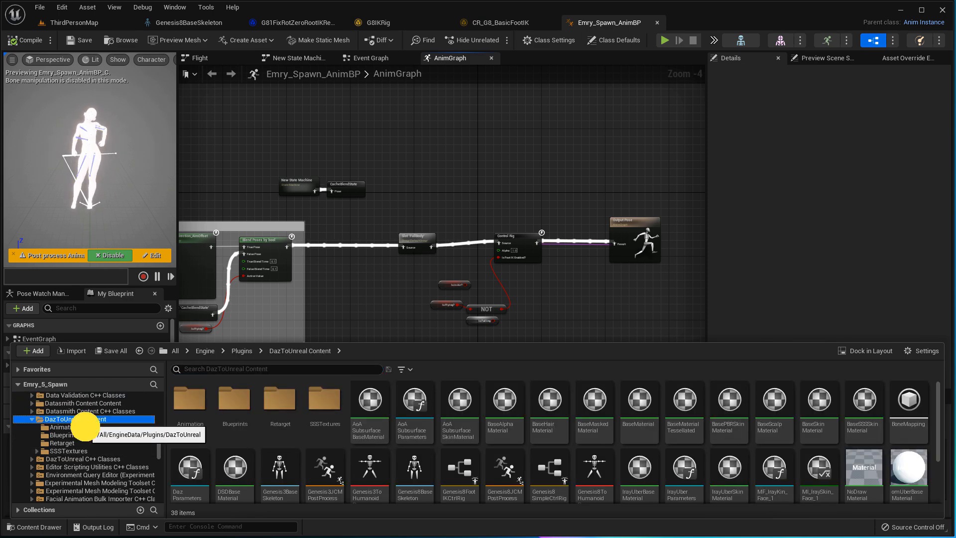
left_click_drag(85, 426, 85, 431)
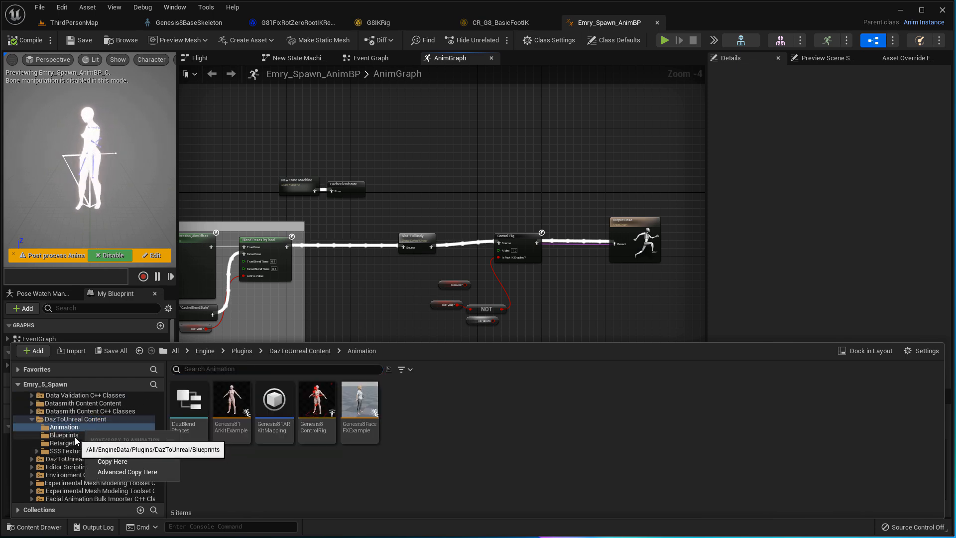
left_click(75, 436)
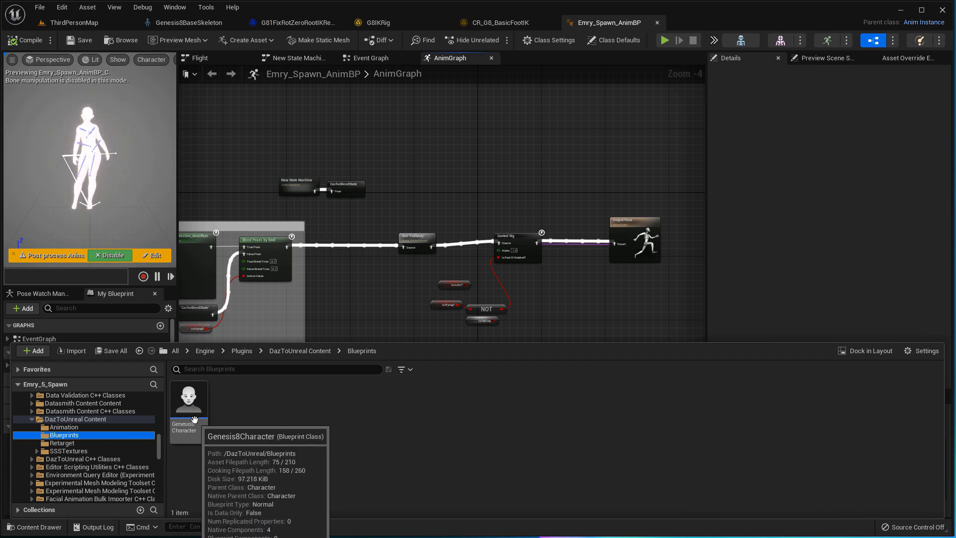
right_click(190, 399)
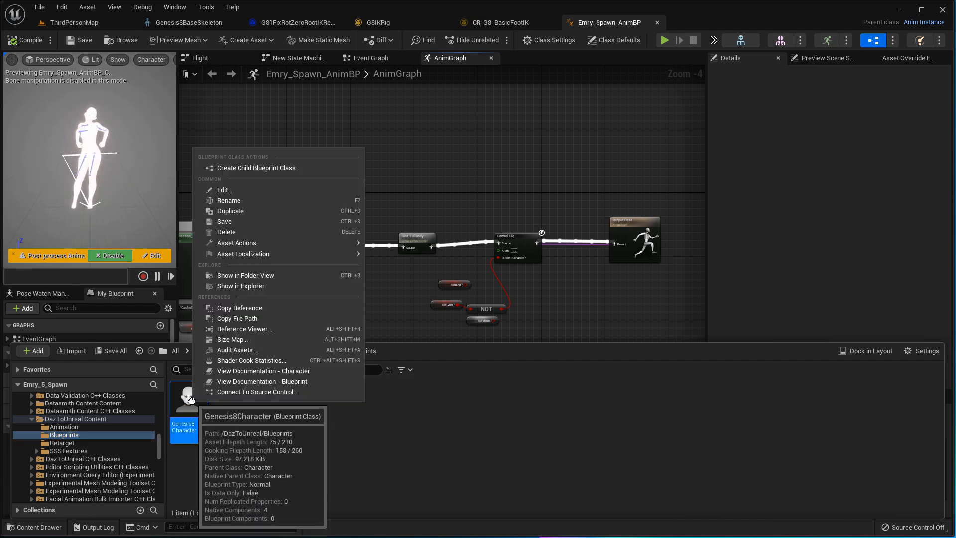
- Duplicate the Genesis8 Character blueprint as Genesis8Character1_Demo
left_click(257, 211)
key("Right")
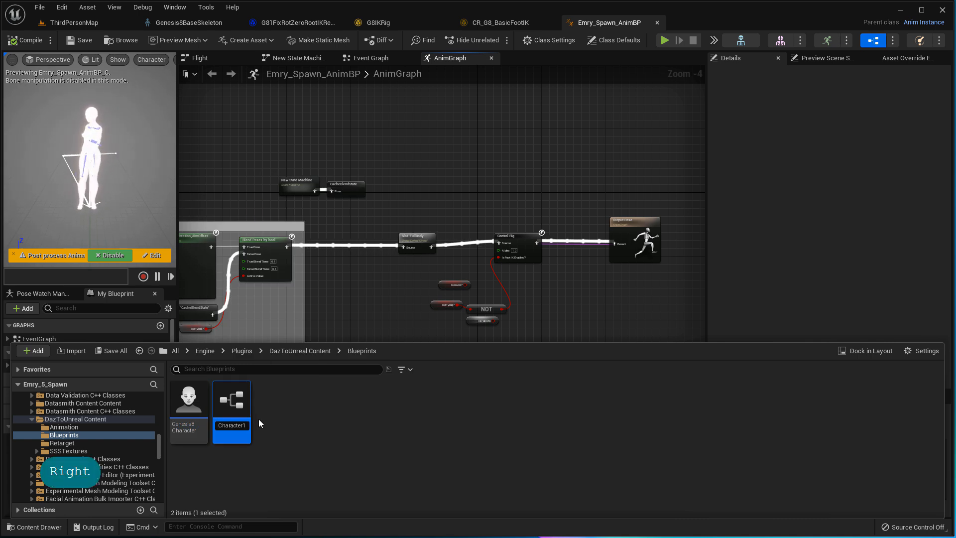
type("_Demo")
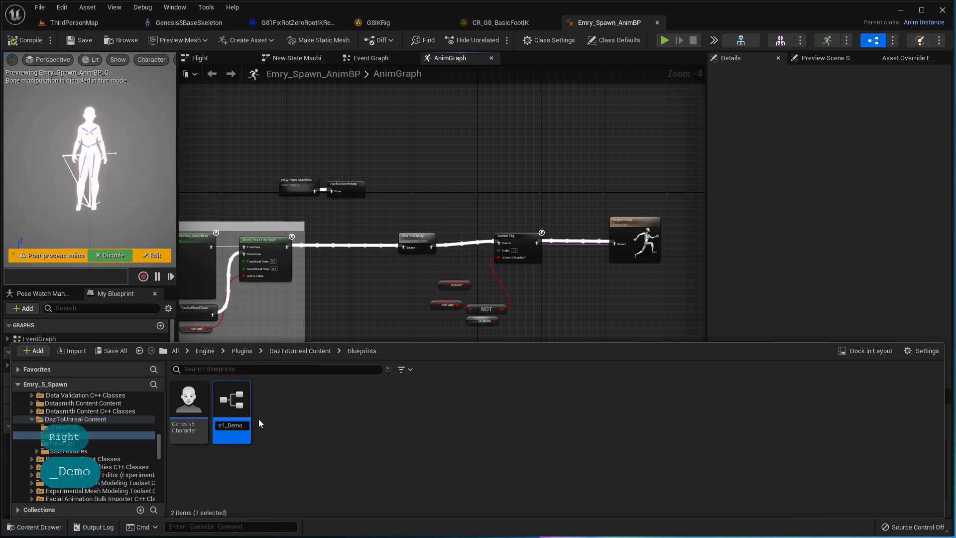
key("Return")
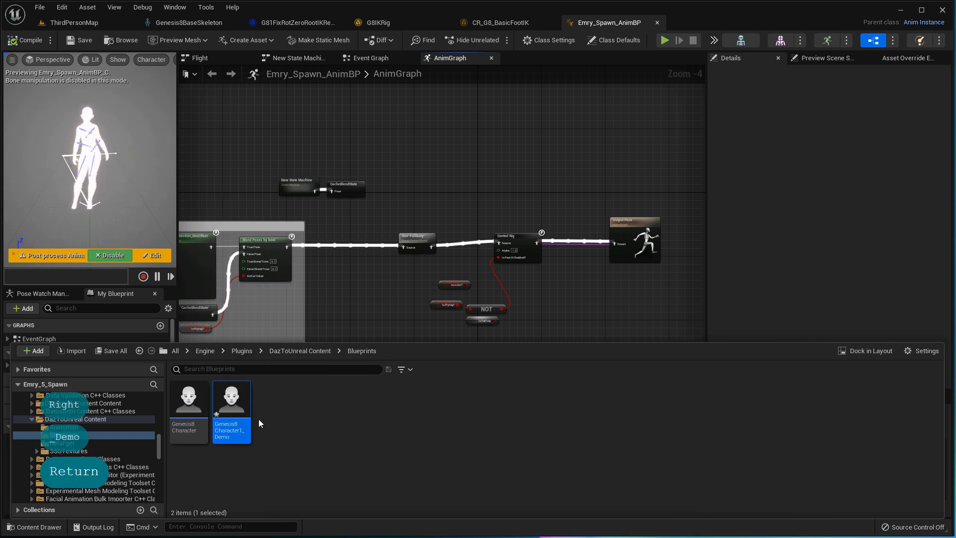
- Open Genesis8Character1_Demo docked with the other editors and view its Construction Script
double_click(231, 408)
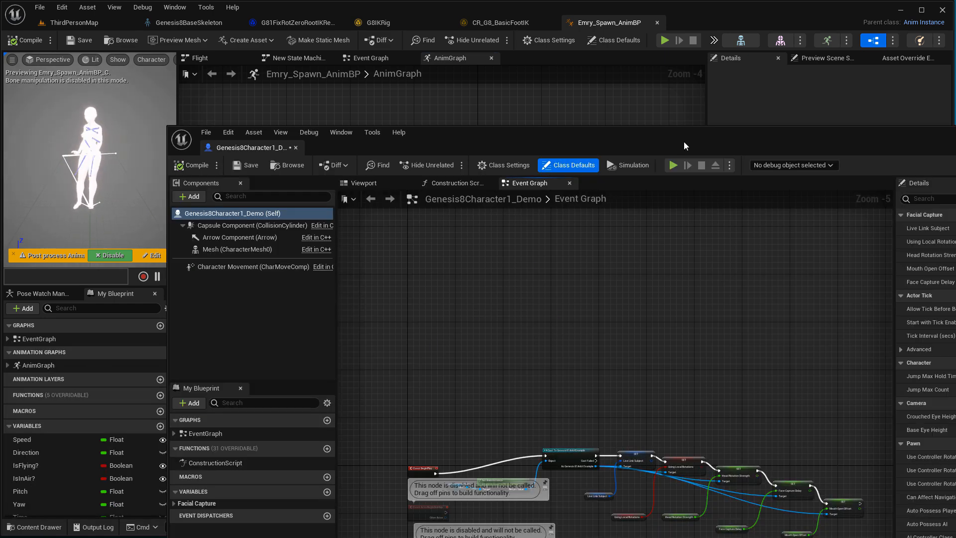
left_click_drag(684, 146, 623, 123)
left_click_drag(188, 124, 739, 28)
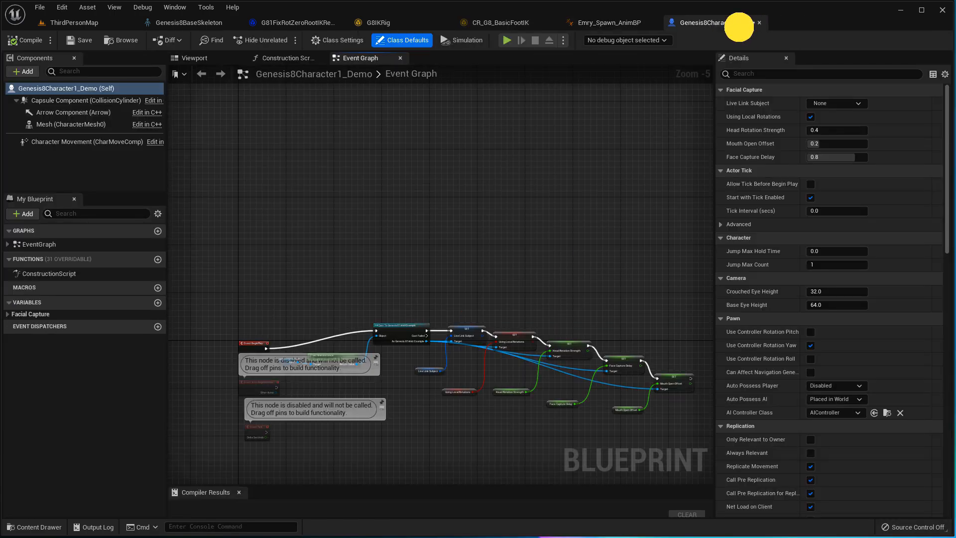
scroll(374, 209, "down", 2)
scroll(373, 217, "up", 2)
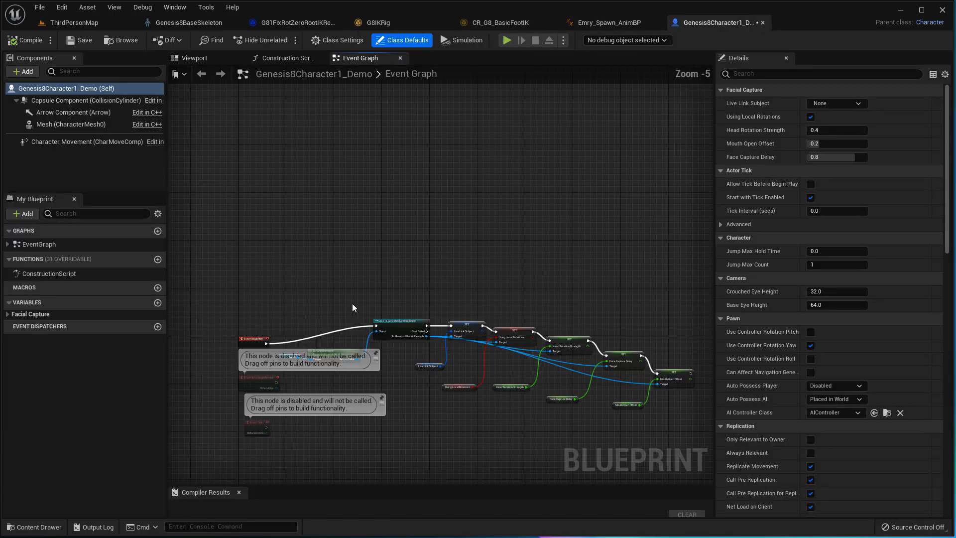
right_click_drag(502, 292, 493, 206)
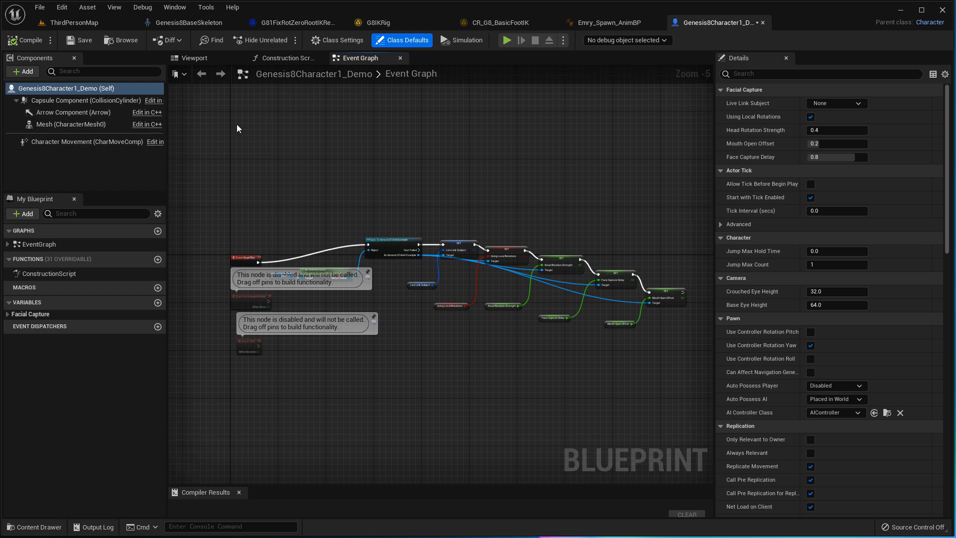
left_click(322, 60)
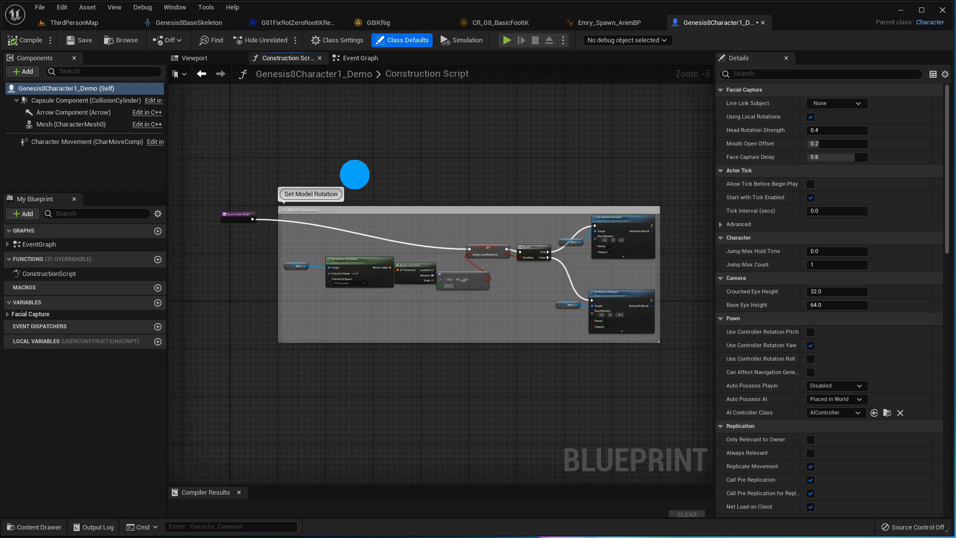
right_click_drag(354, 174, 383, 203)
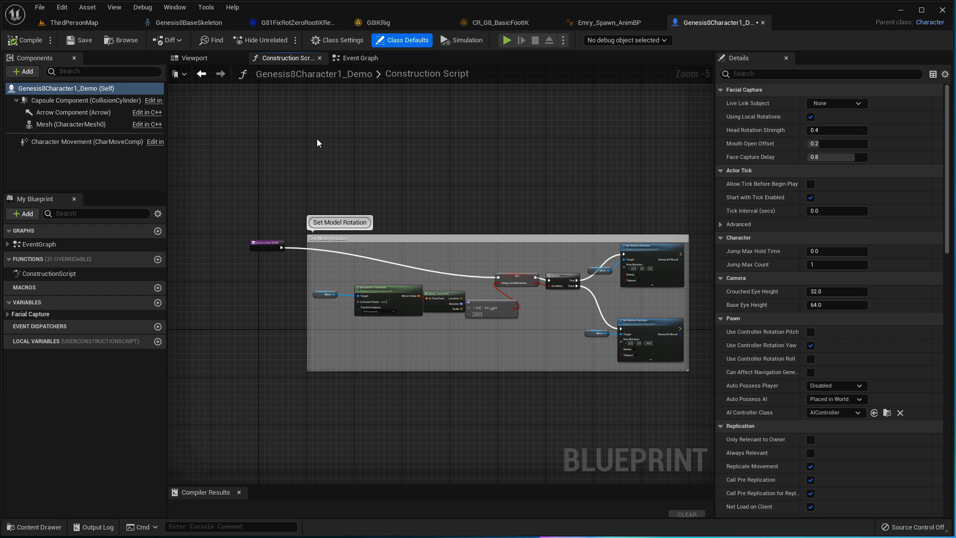
- Show the blueprint's 3D preview and move the camera toward the capsule
left_click(202, 57)
mouse_move(370, 191)
left_mouse_down()
mouse_move(343, 191)
mouse_move(373, 192)
left_mouse_up()
key("Right")
key("Right")
key("Right")
key("Right")
key("Right")
key("Right")
key("Right")
key("Right")
key("Right")
key("Right")
key("Right")
key("Right")
key("Up")
key("Up")
key("Up")
key("Up")
key("Up")
key("Up")
key("Up")
key("Up")
key("Up")
key("Up")
key("Up")
key("Up")
key("Up")
key("Up")
key("Up")
key("Up")
key("Up")
key("Up")
key("Left")
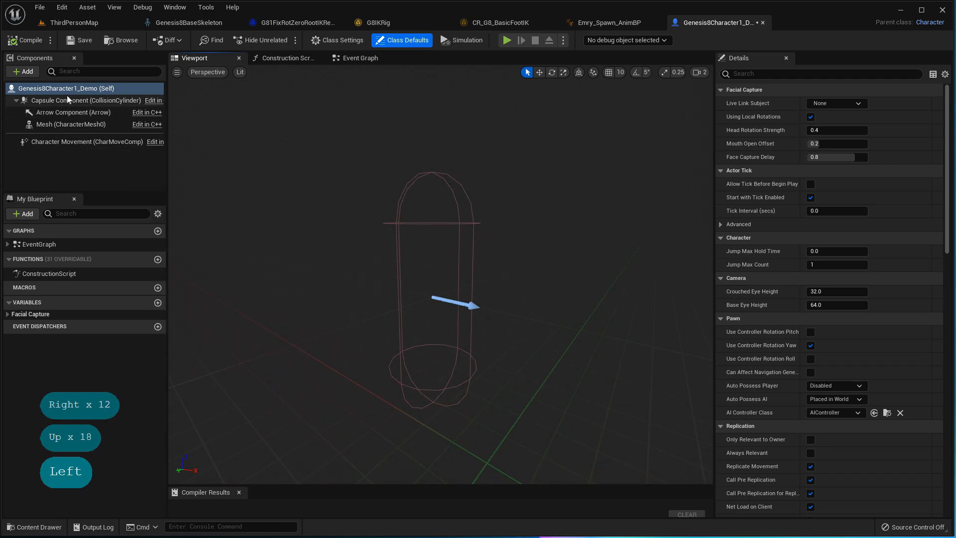
- Set the Mesh component's Skeletal Mesh to Genesis8Female_Demo
left_click(86, 126)
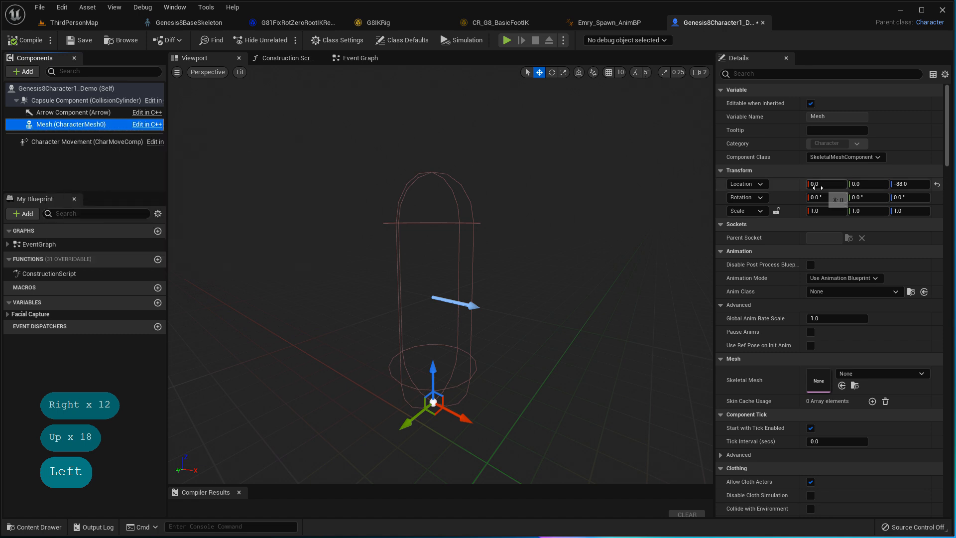
left_click(920, 374)
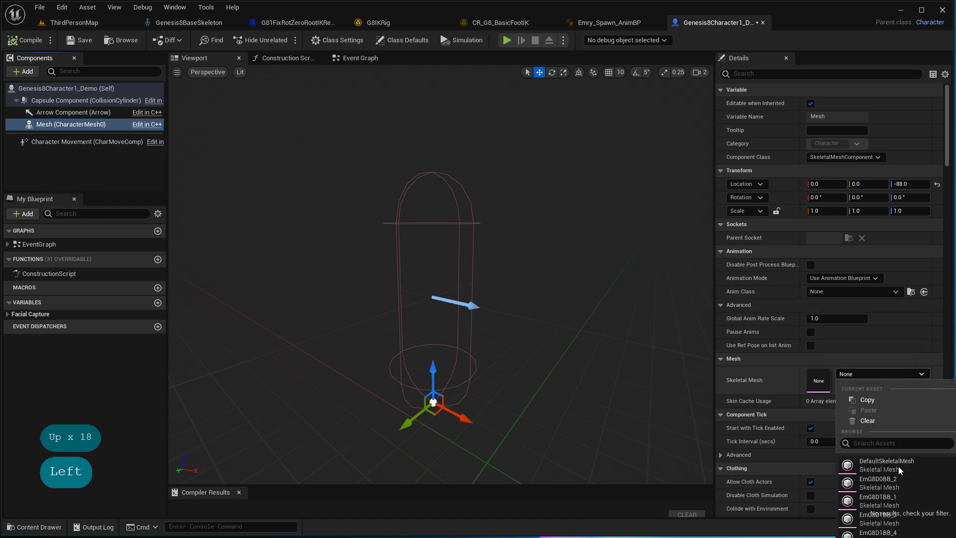
scroll(892, 489, "down", 5)
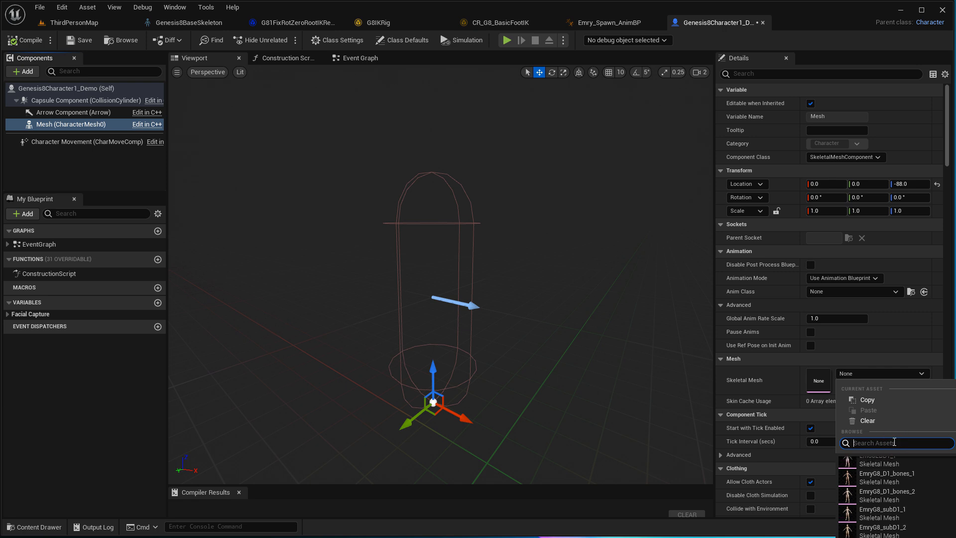
type("demo")
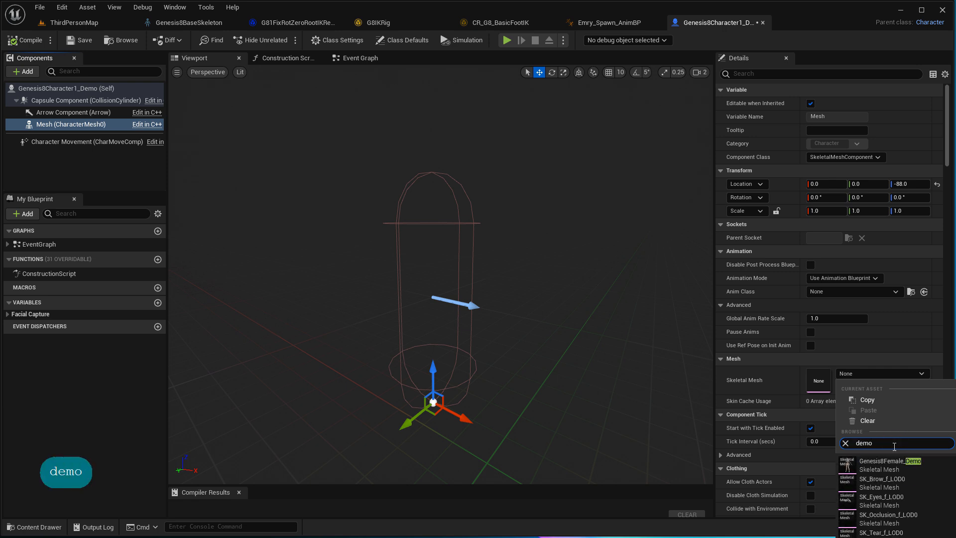
left_click(917, 464)
- Orbit the preview to view the elf figure from side and front angles
mouse_move(494, 267)
right_mouse_down()
mouse_move(420, 261)
mouse_move(510, 268)
mouse_move(485, 269)
right_mouse_up()
key("Right")
key("Right")
key("Right")
key("Up")
key("Up")
key("Up")
key("Up")
key("Up")
key("Up")
key("Up")
key("Up")
key("Up")
key("Up")
key("Up")
key("Left")
key("Left")
key("Left")
key("Left")
key("Left")
key("Down")
key("Down")
key("Down")
key("Right")
key("Right")
key("Right")
key("Right")
key("Right")
key("Right")
key("Right")
key("Right")
key("Right")
key("Right")
key("Right")
key("Right")
key("Right")
key("Right")
key("Down")
key("Up")
key("Up")
key("Down")
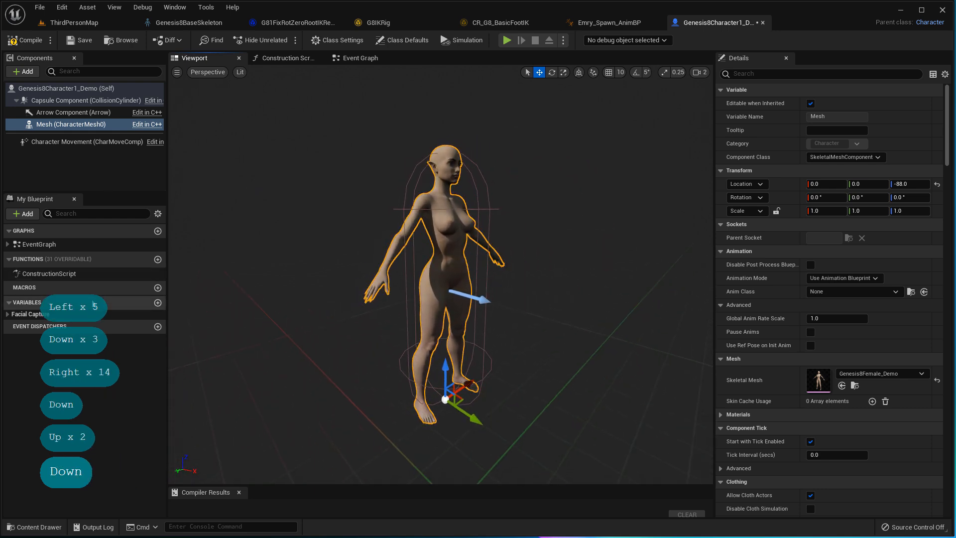
- Compile the Genesis8Character1_Demo blueprint
scroll(796, 268, "down", 10)
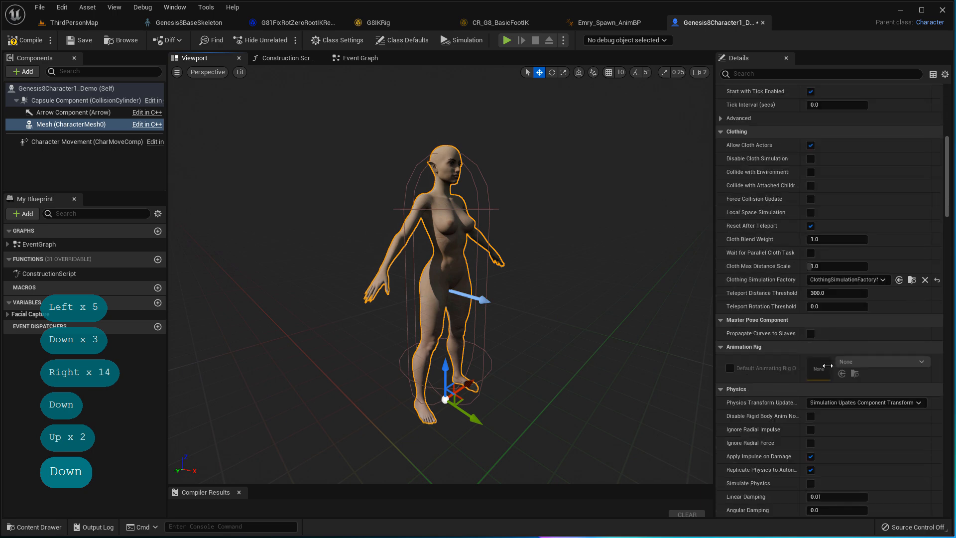
scroll(827, 366, "down", 10)
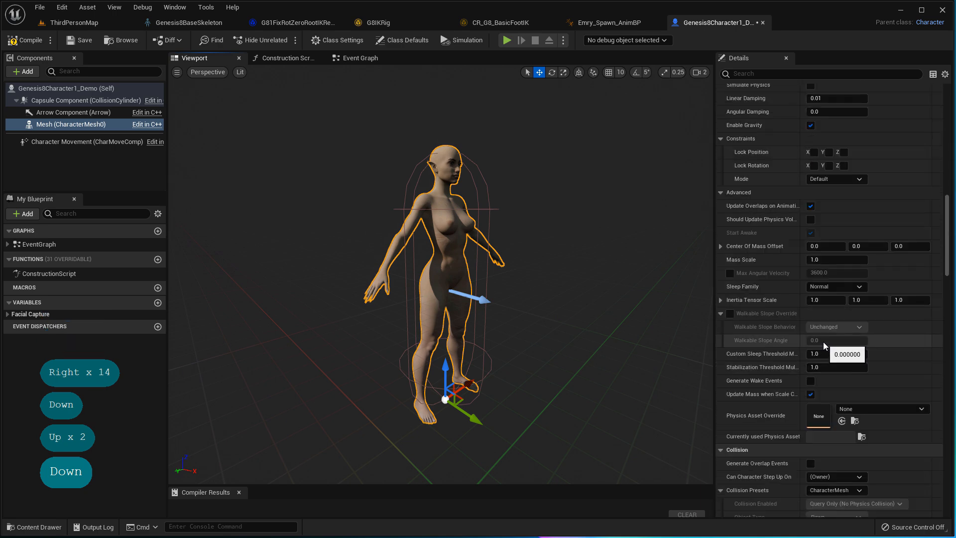
scroll(806, 259, "up", 12)
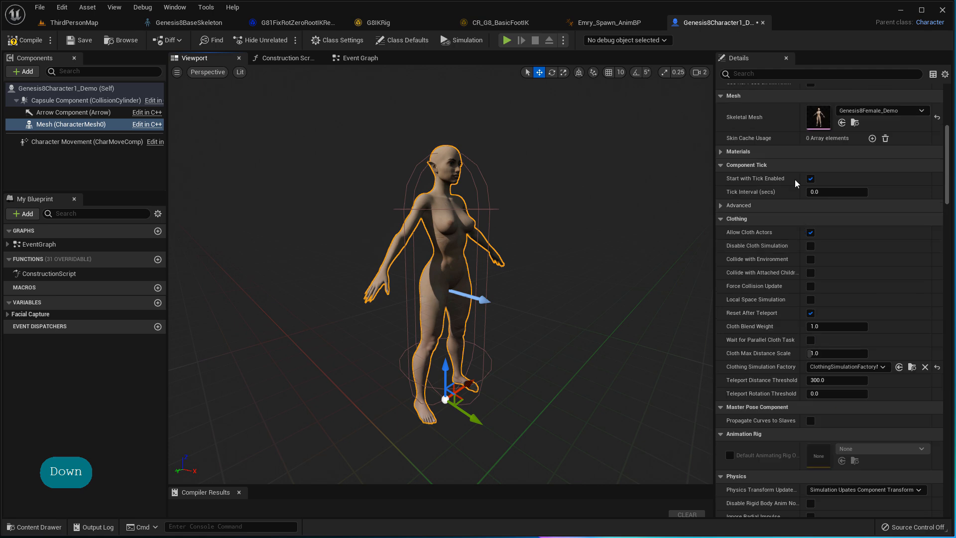
scroll(796, 184, "up", 5)
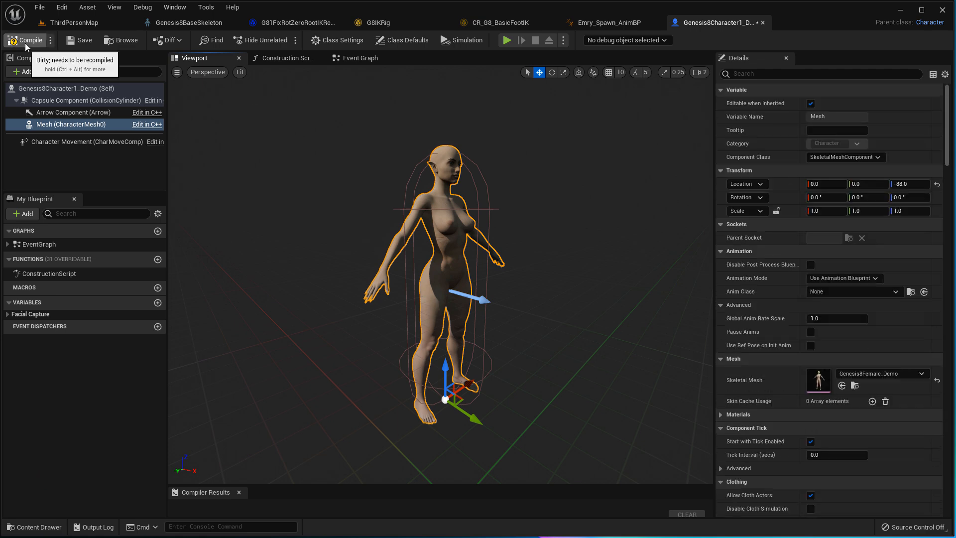
left_click(25, 43)
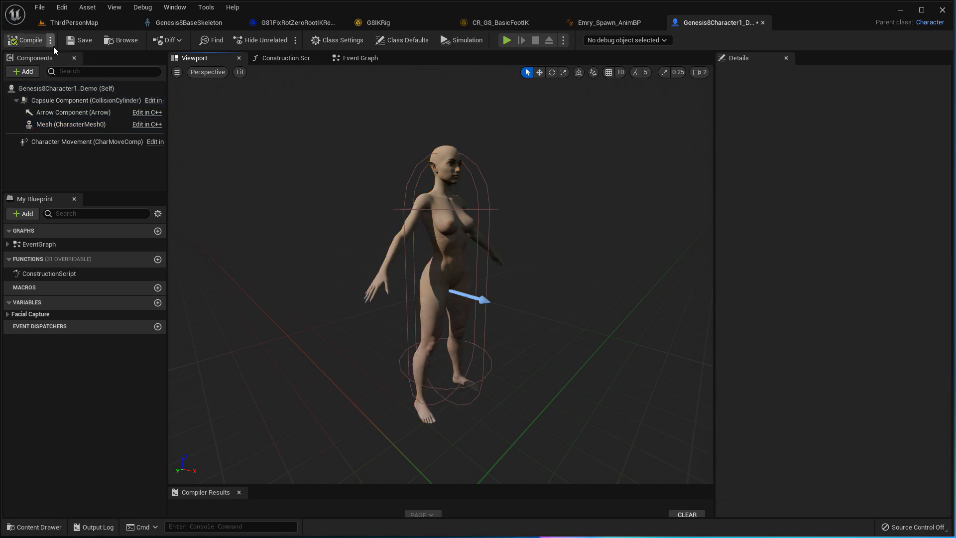
- Save the character blueprint and return to the ThirdPersonMap level
left_click(78, 45)
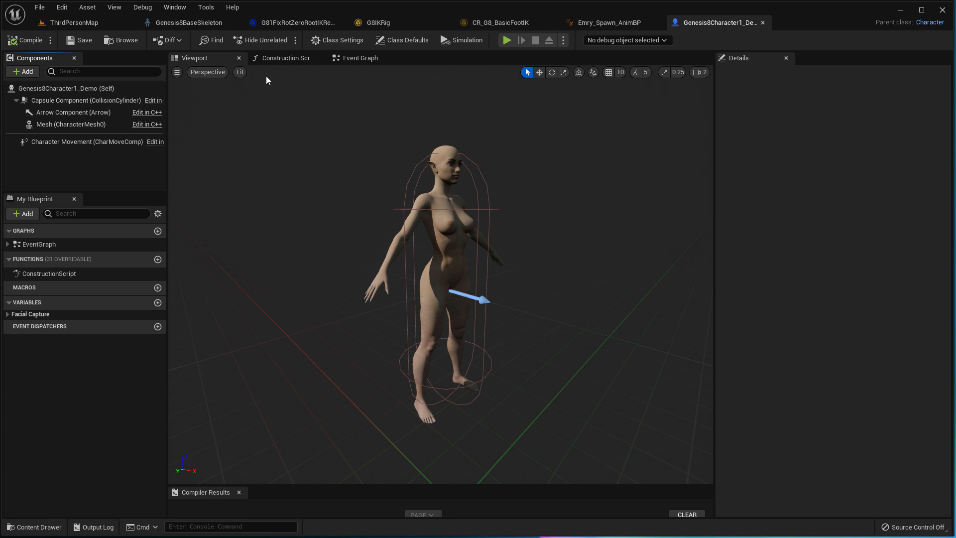
left_click(54, 22)
right_click_drag(274, 250, 348, 285)
key("Down")
key("Down")
key("Down")
key("Down")
key("Down")
key("Down")
key("Down")
key("Down")
key("Down")
key("Down")
key("Down")
key("Down")
key("Down")
key("Down")
key("Down")
key("Down")
key("Down")
key("Down")
key("Down")
- Delete the old figure and place Genesis8Character1_Demo in the level, framing its upper body
left_click(421, 275)
key("Delete")
left_click(34, 527)
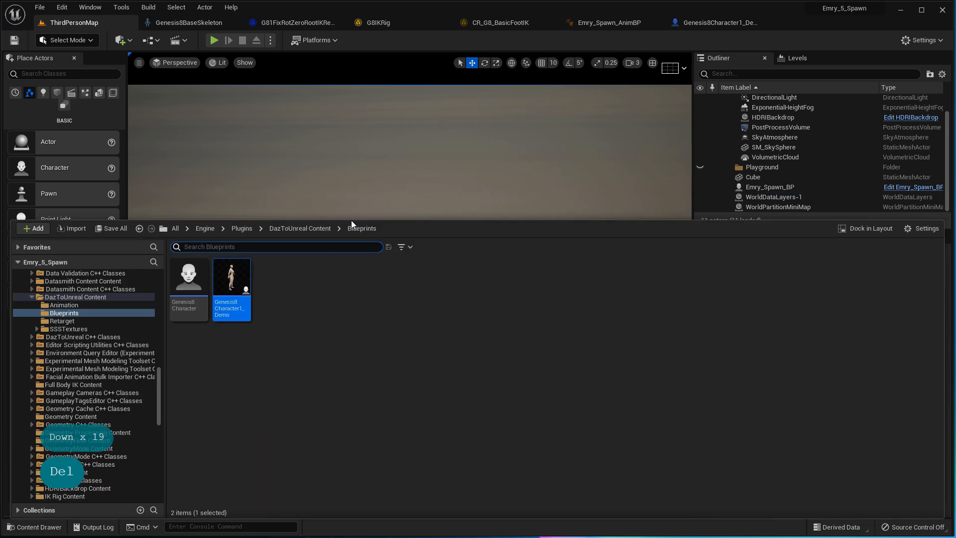
left_click_drag(231, 289, 330, 357)
key("Up")
key("Up")
key("Up")
key("Up")
key("Up")
key("Up")
key("Up")
key("Up")
key("Up")
key("Up")
key("Up")
key("Up")
key("Up")
key("Up")
key("Up")
key("Up")
key("Up")
key("Up")
key("Up")
key("Up")
key("Right")
key("Right")
key("Right")
key("Right")
key("Left")
key("Left")
key("Left")
right_click_drag(350, 297, 276, 280)
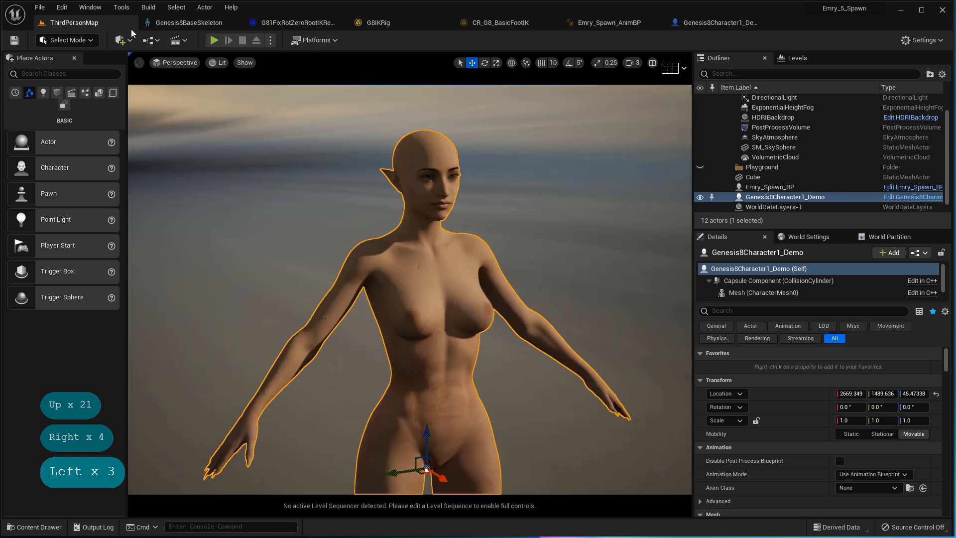
- Browse to DazToUnreal > Genesis8Female_Demo and select the Genesis8Female_Demo skeletal mesh
left_click(23, 527)
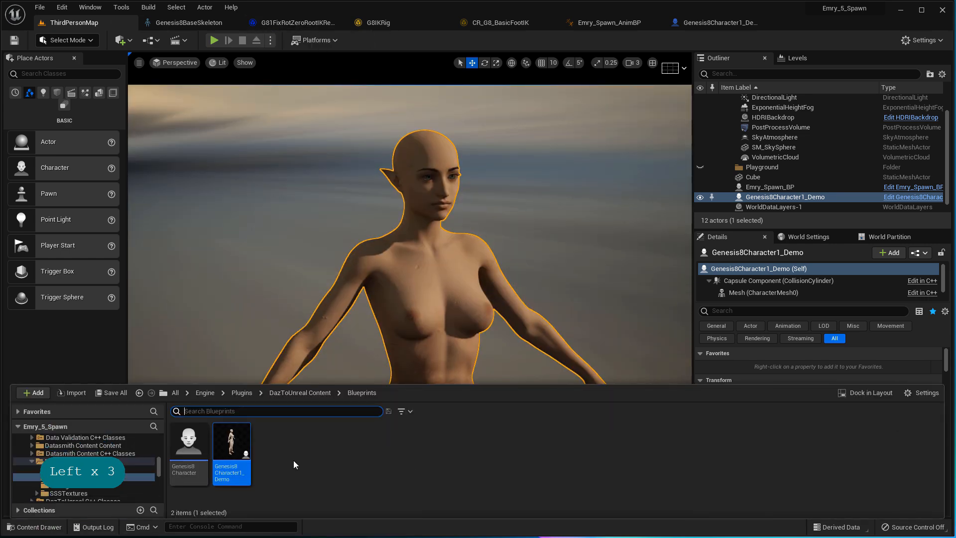
left_click_drag(264, 384, 279, 301)
scroll(112, 392, "up", 4)
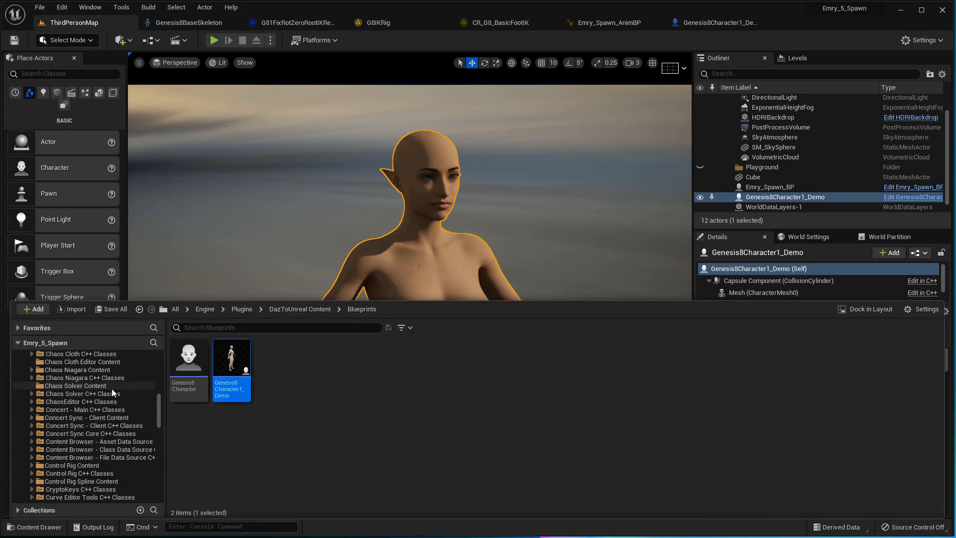
scroll(113, 392, "up", 10)
left_click(28, 388)
left_click(86, 453)
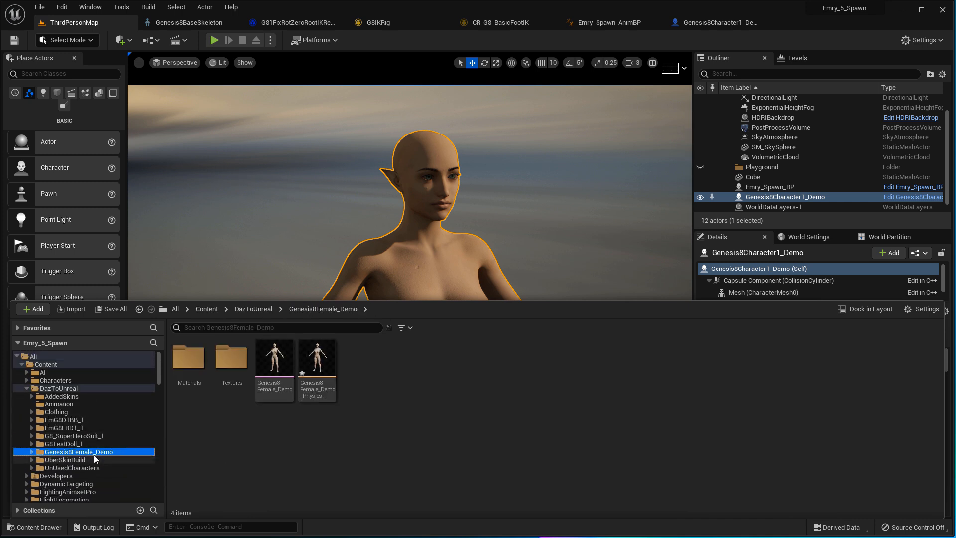
left_click(278, 396)
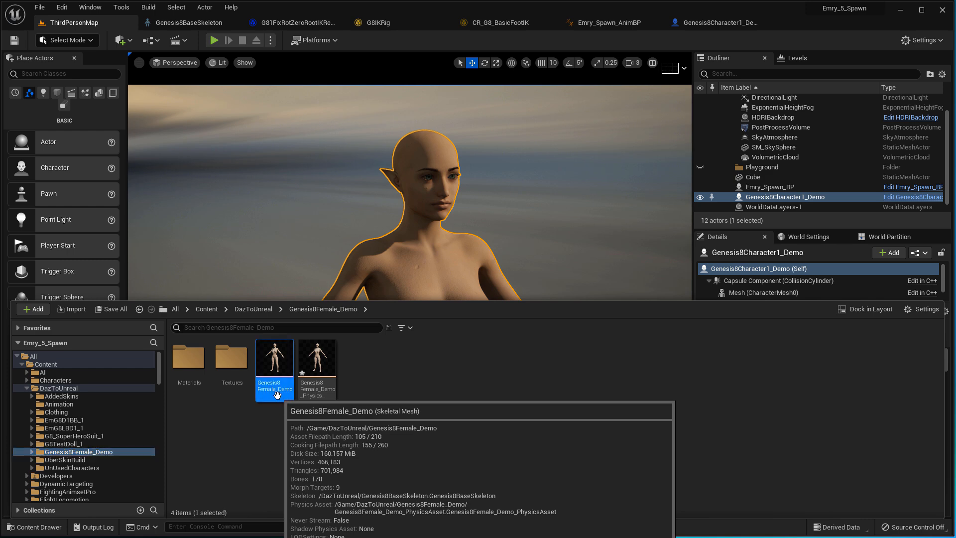
- Open the Genesis8Female_Demo skeletal mesh editor and scroll through its asset details
double_click(278, 396)
key("Up")
key("Up")
key("Up")
key("Up")
key("Up")
key("Up")
key("Up")
key("Up")
key("Up")
key("Up")
key("Up")
key("Up")
key("Up")
key("Up")
key("Up")
key("Up")
key("Up")
key("Up")
key("Up")
key("Up")
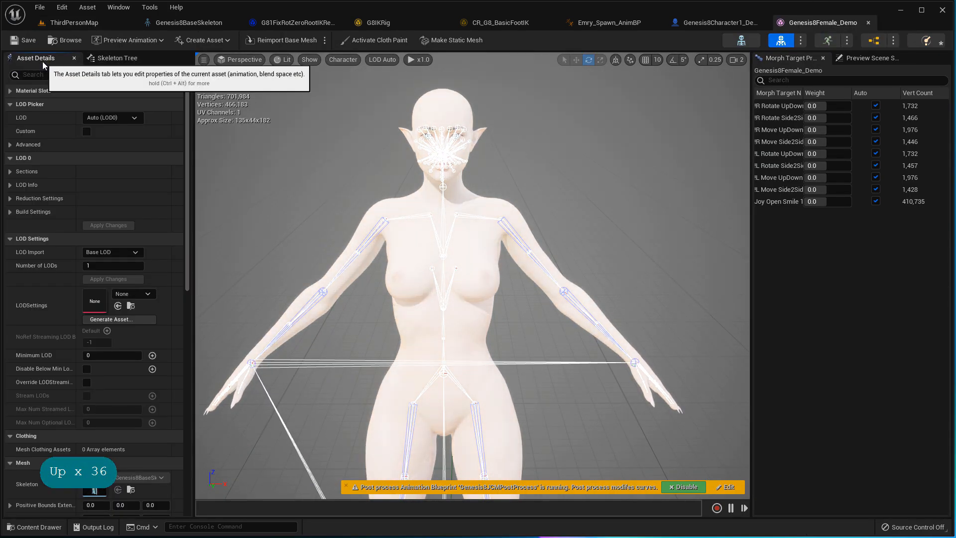
left_click(872, 59)
left_click(764, 60)
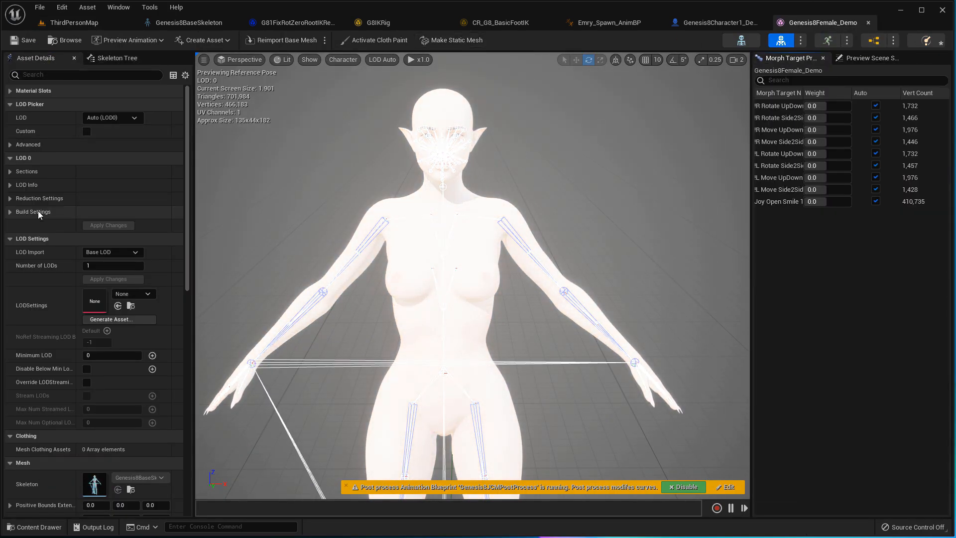
scroll(45, 143, "down", 10)
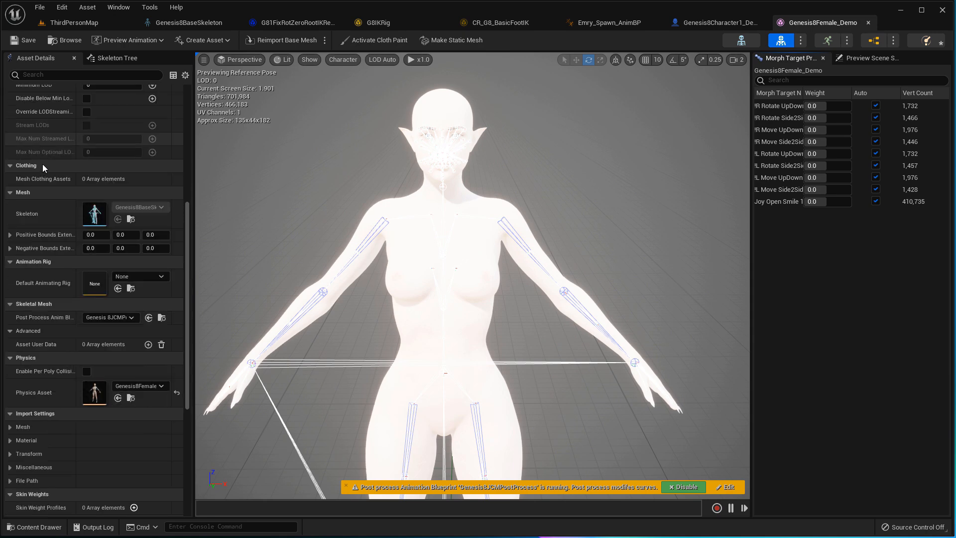
scroll(24, 258, "down", 1)
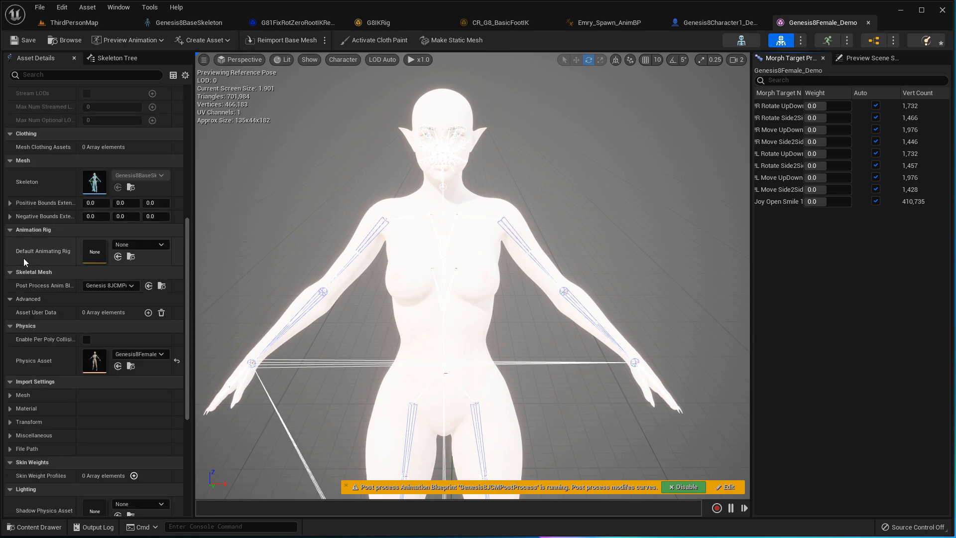
scroll(25, 256, "down", 1)
scroll(35, 226, "down", 1)
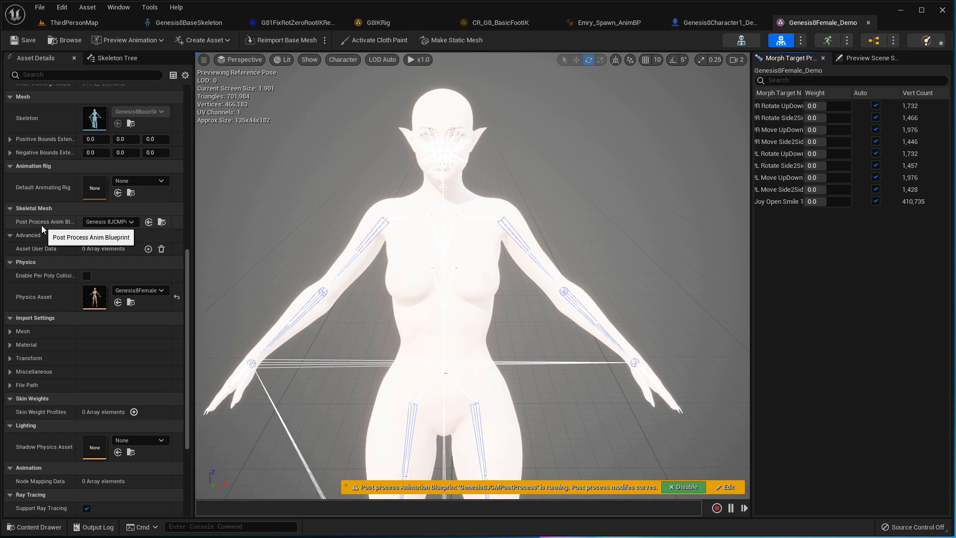
- Widen Asset Details and reselect Genesis8JCMPostProcess as the post-process anim blueprint
left_click_drag(191, 213, 283, 213)
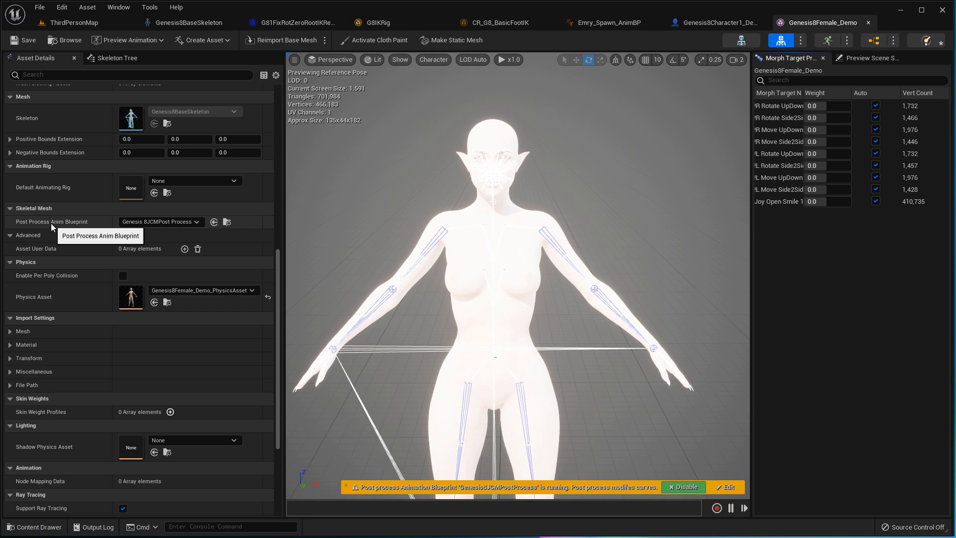
left_click(197, 222)
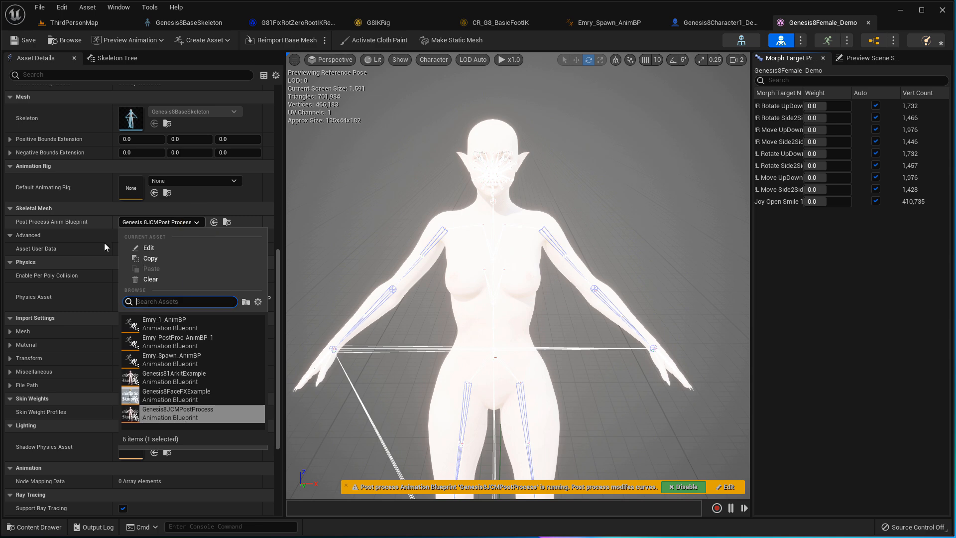
left_click(199, 417)
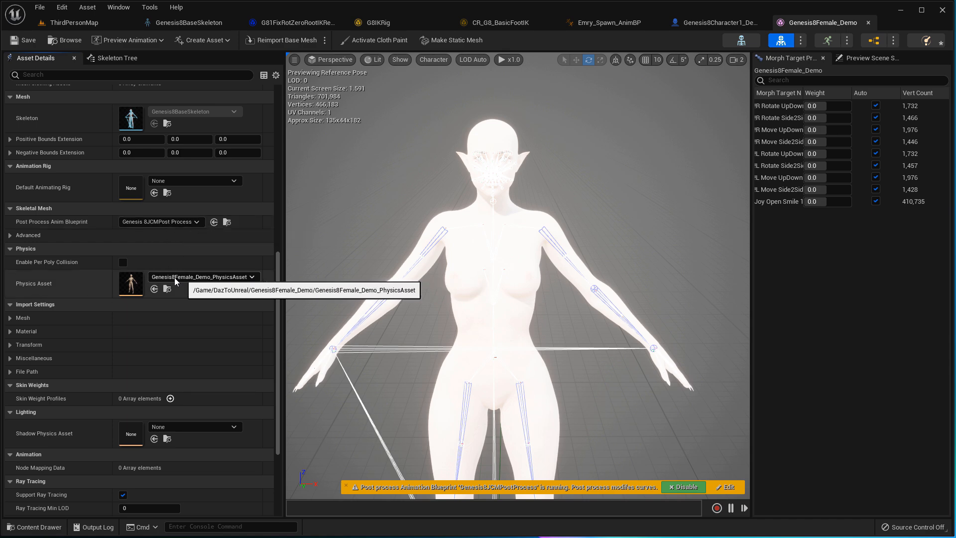
- Open Genesis8Female_Demo_PhysicsAsset, look around its physics bodies, then close it
left_click(253, 278)
left_click(231, 278)
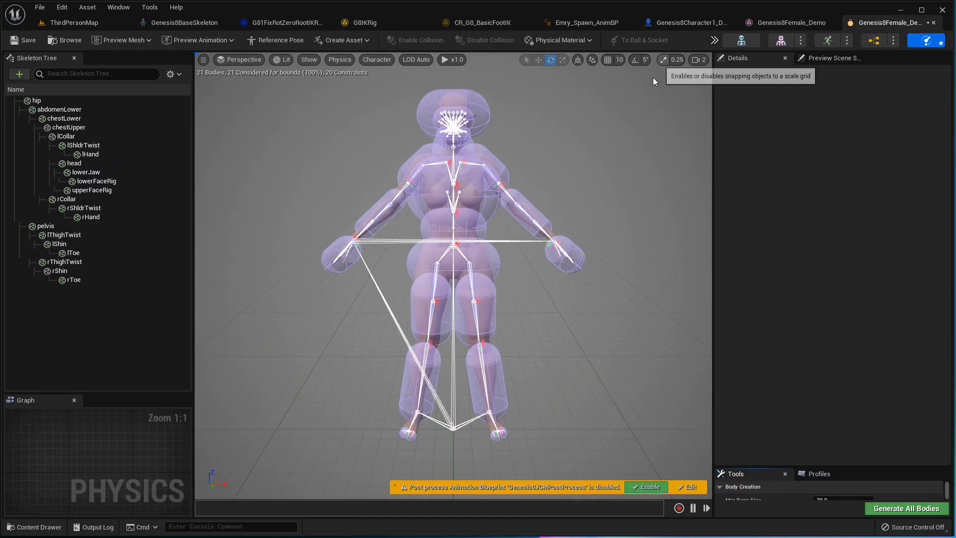
key("Up")
mouse_move(575, 135)
right_mouse_down()
mouse_move(572, 119)
mouse_move(442, 126)
mouse_move(555, 163)
mouse_move(636, 117)
mouse_move(523, 124)
mouse_move(617, 81)
right_mouse_up()
key("Right")
key("Left")
key("Up")
key("Right")
key("Down")
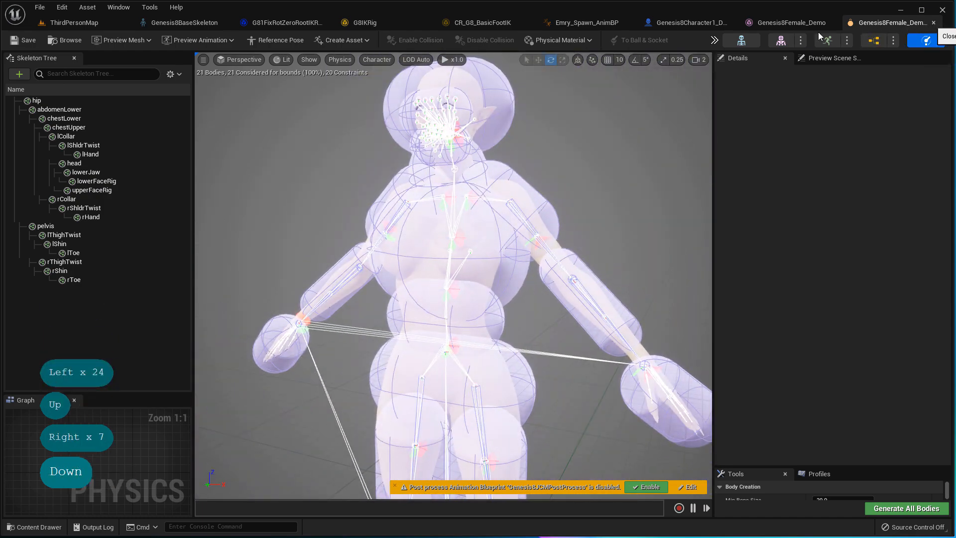
left_click(933, 23)
- Browse the Content Drawer toward Engine > Plugins > DazToUnreal Content
left_click(49, 529)
left_click(258, 208)
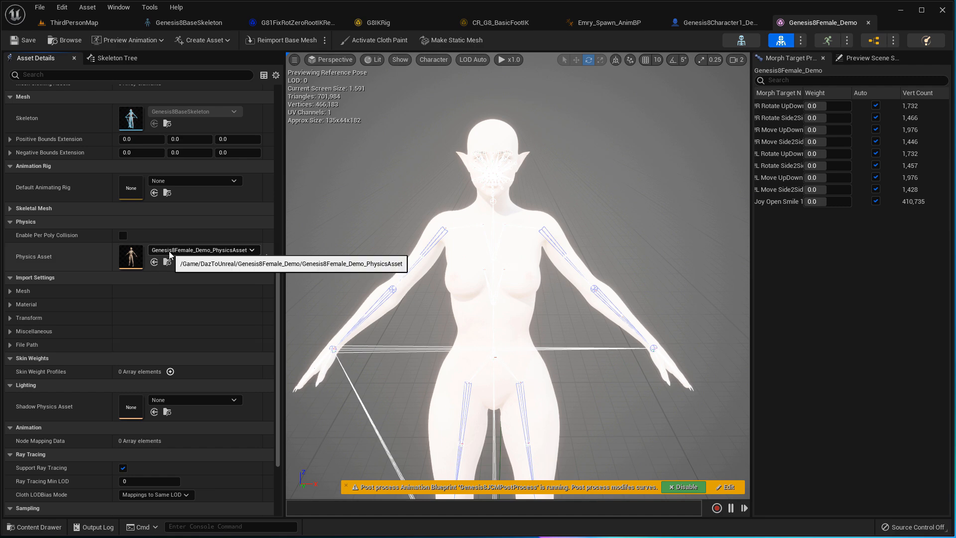
scroll(172, 247, "up", 3)
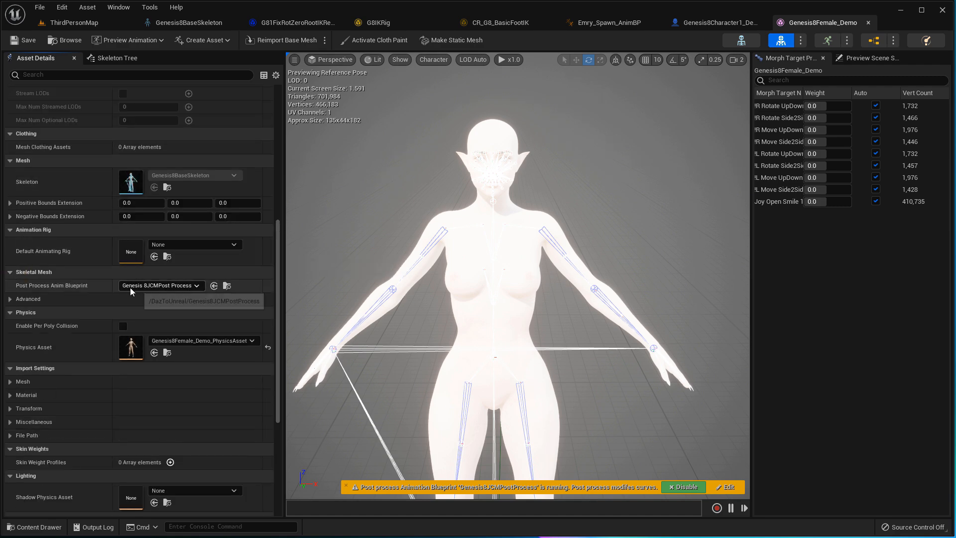
left_click(43, 527)
scroll(113, 381, "down", 5)
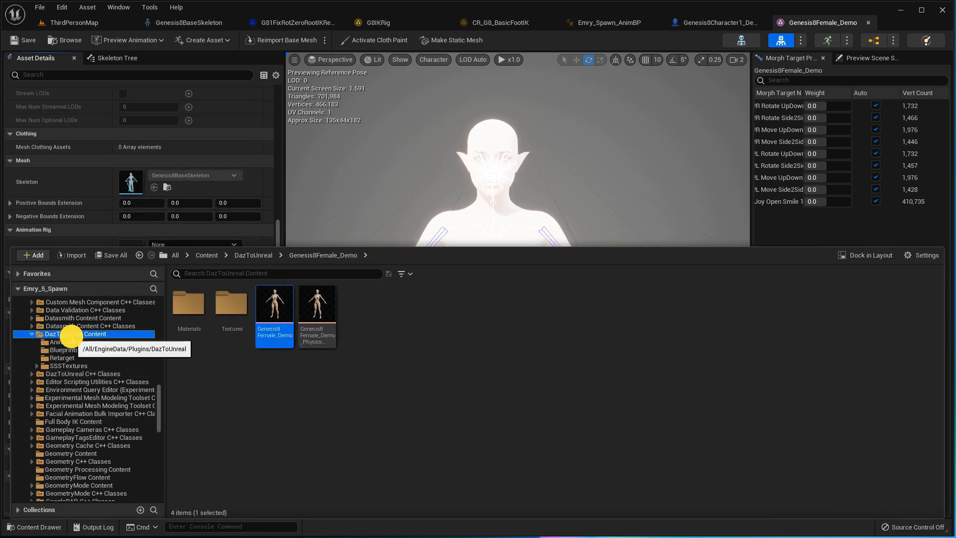
- Duplicate Genesis8JCMPostProcess in DazToUnreal Content as Genesis8JCMPostProcess_Demo
left_click(100, 334)
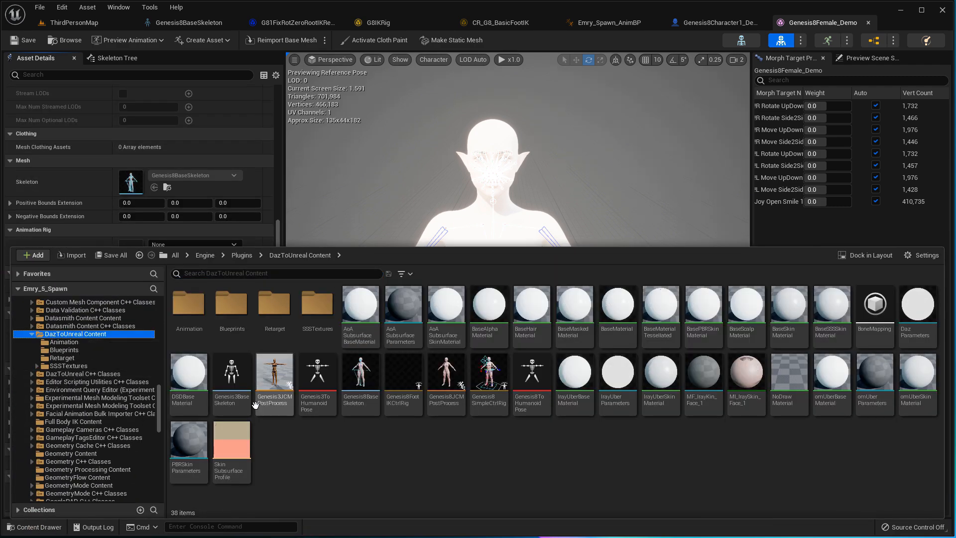
right_click(447, 407)
left_click(478, 282)
key("Right")
key("BackSpace")
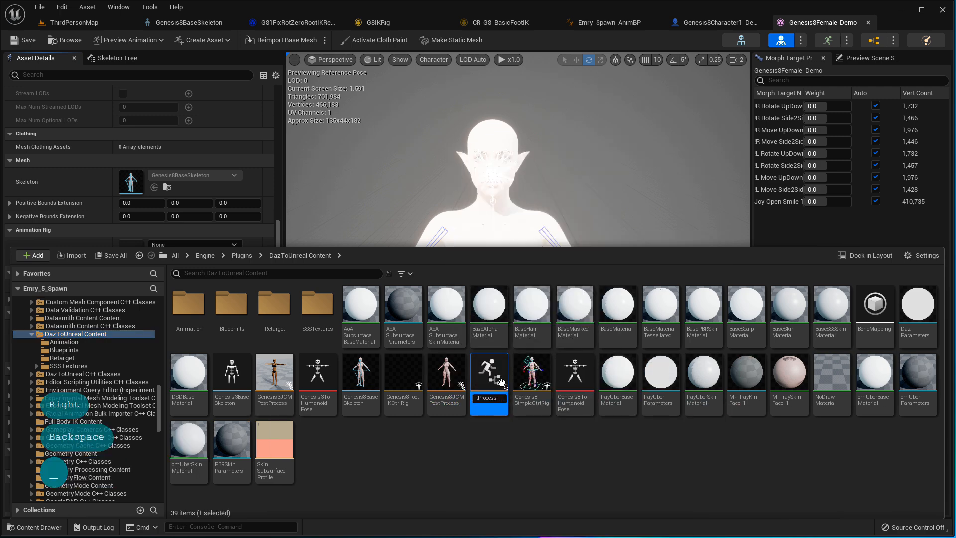
type("_Demo")
key("Return")
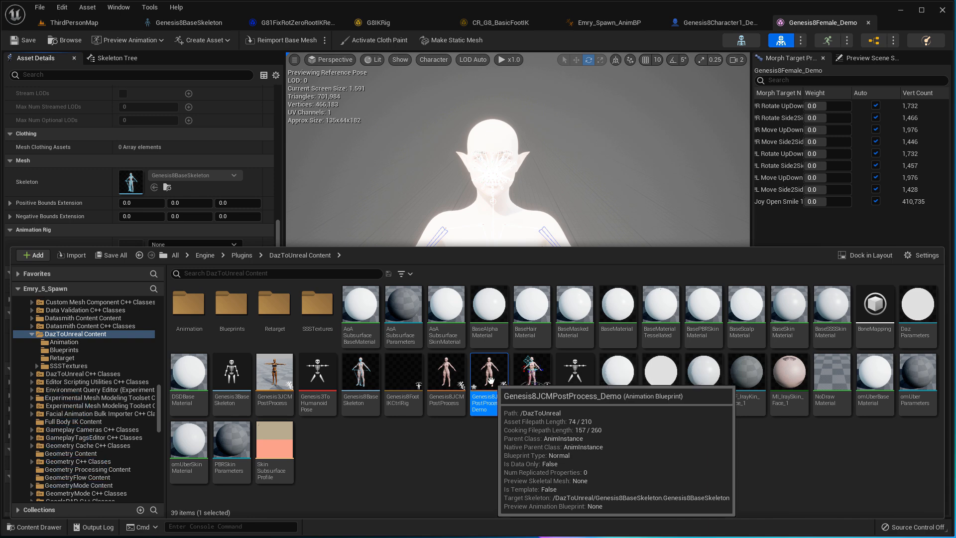
- Open Genesis8JCMPostProcess_Demo and view its AnimGraph of per-joint correction nodes
double_click(491, 380)
scroll(499, 181, "up", 7)
scroll(582, 145, "down", 3)
mouse_move(482, 179)
right_mouse_down()
mouse_move(582, 145)
mouse_move(491, 177)
right_mouse_up()
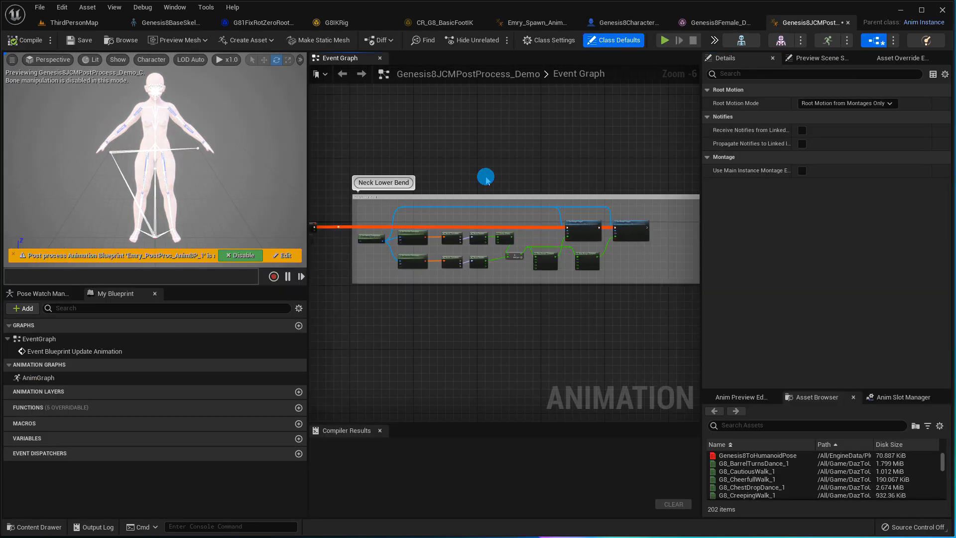
scroll(490, 199, "down", 4)
double_click(89, 377)
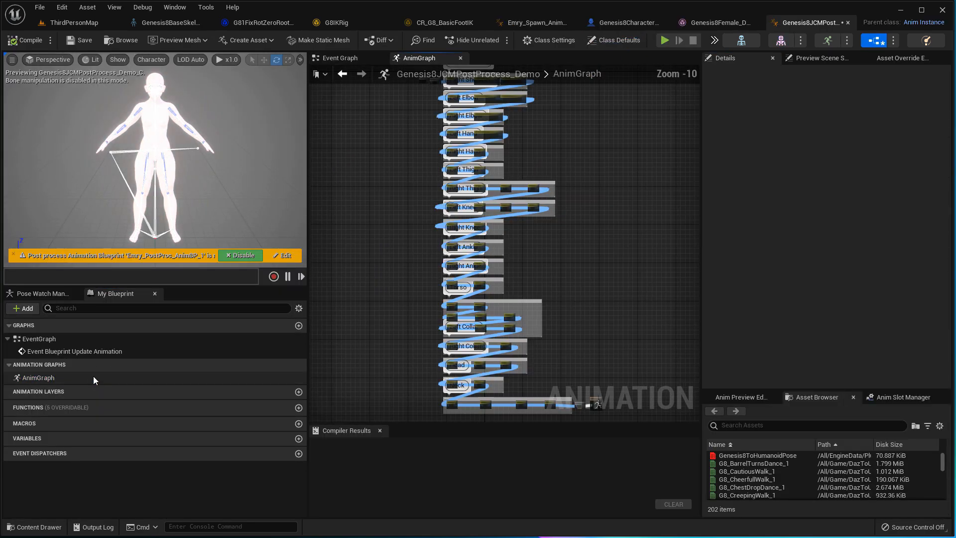
scroll(509, 234, "up", 5)
scroll(512, 292, "down", 3)
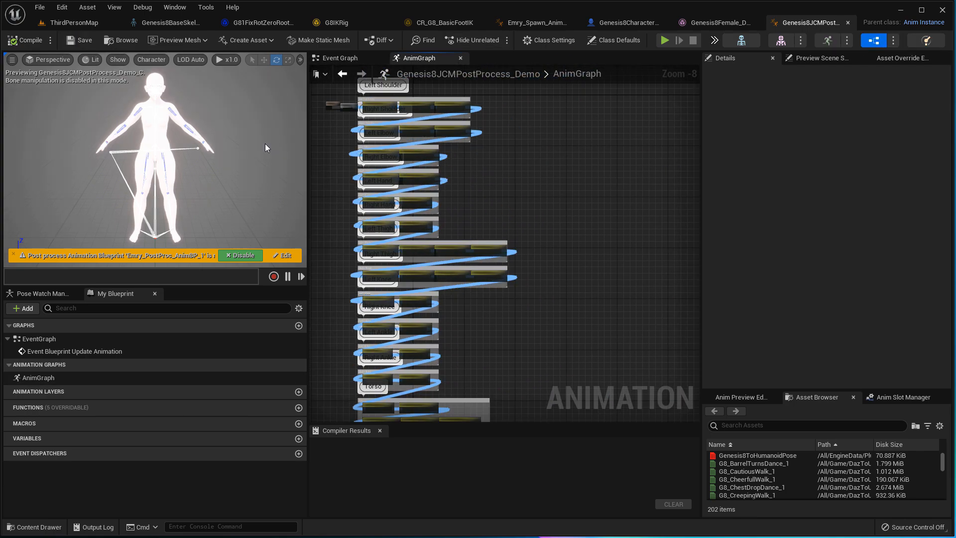
- Set Genesis8Female_Demo's Post Process Anim Blueprint to Genesis8JCMPostProcess_Demo
left_click(719, 22)
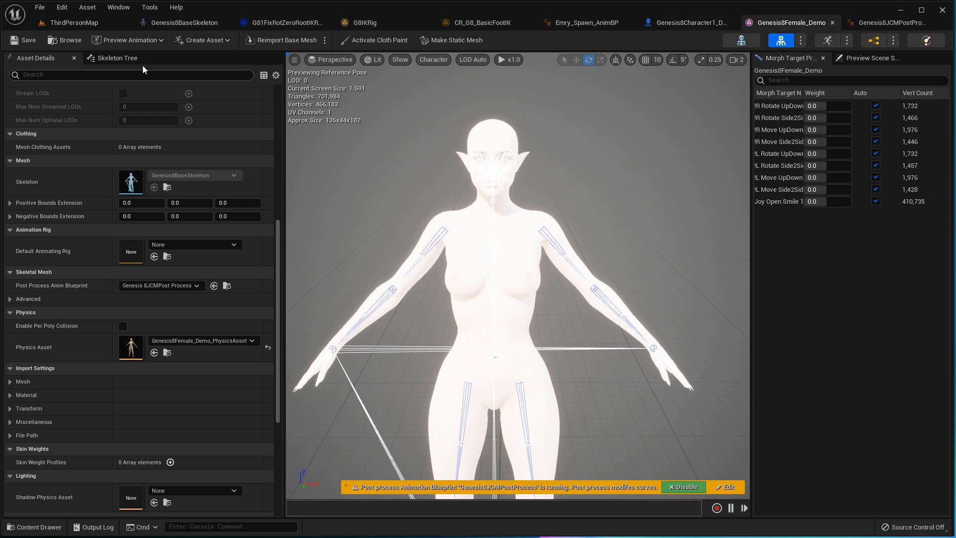
left_click(197, 286)
type("d")
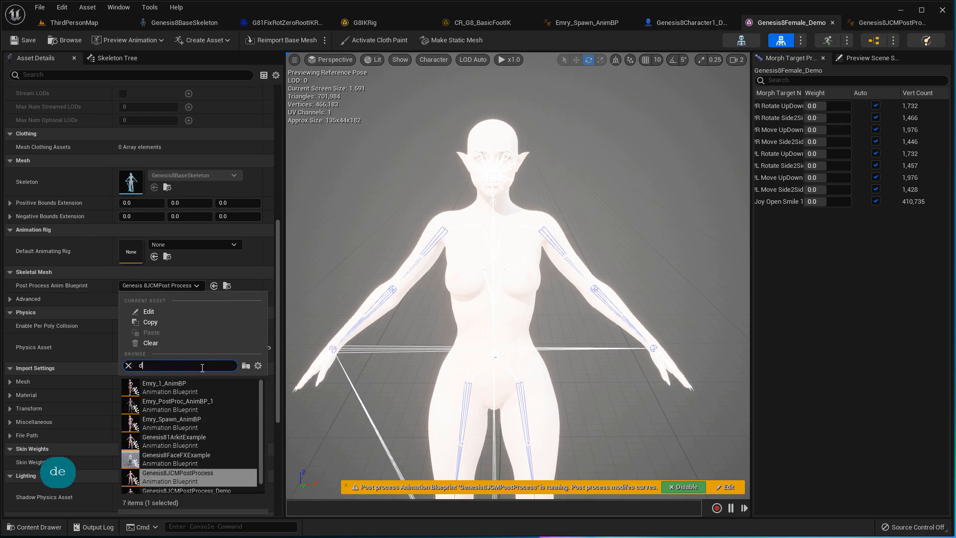
type("emo")
left_click(199, 383)
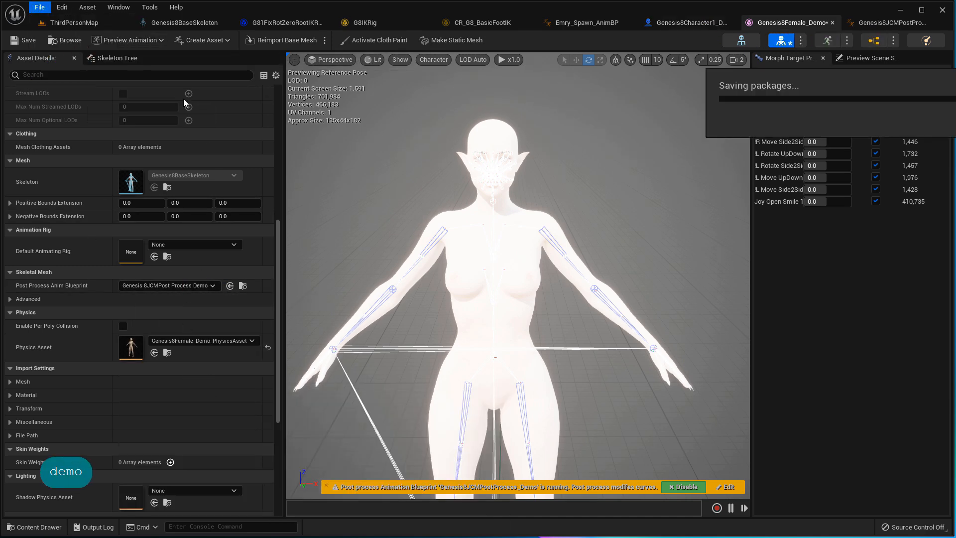
- Turn the preview toward the head and expand the material slots list
right_click_drag(553, 240, 536, 227)
key("Right")
key("Up")
key("Up")
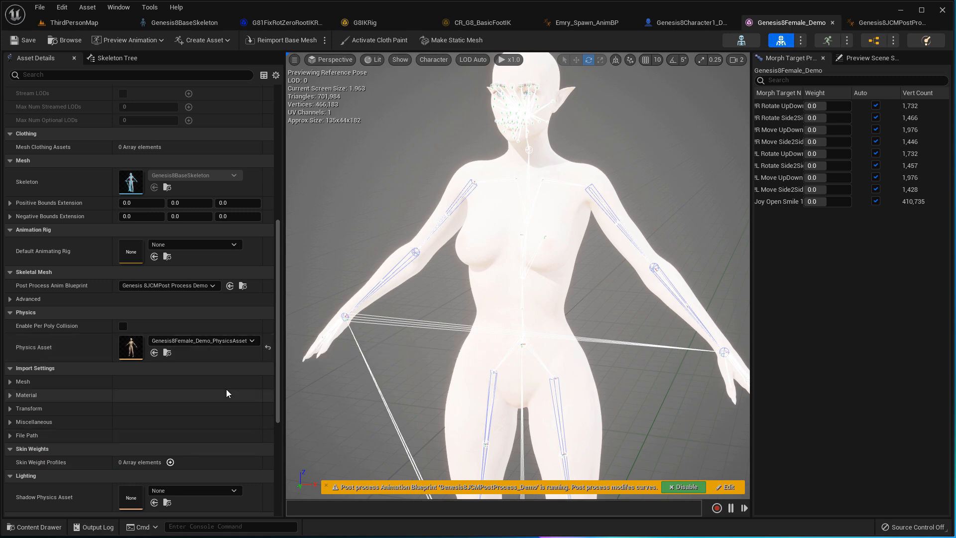
scroll(227, 393, "down", 5)
scroll(226, 393, "up", 15)
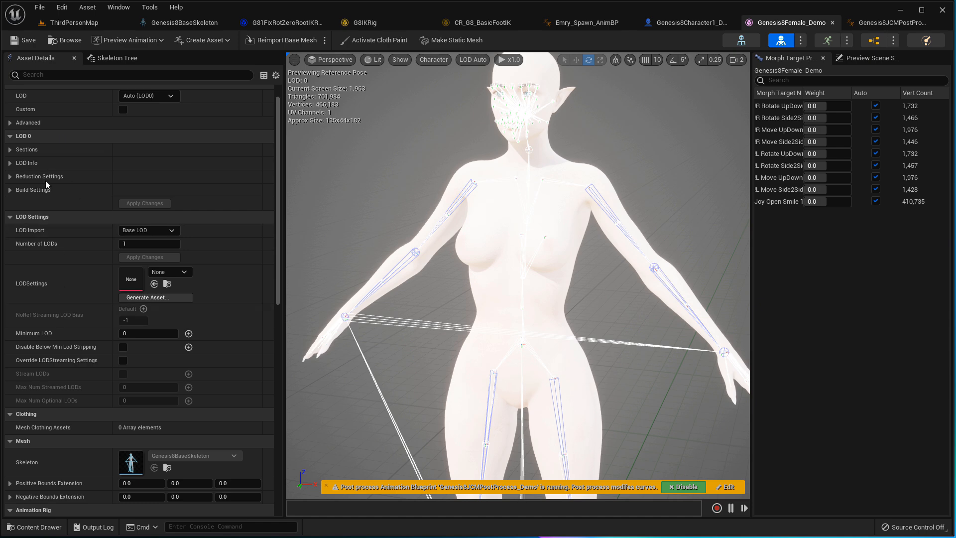
scroll(11, 93, "up", 1)
left_click(10, 91)
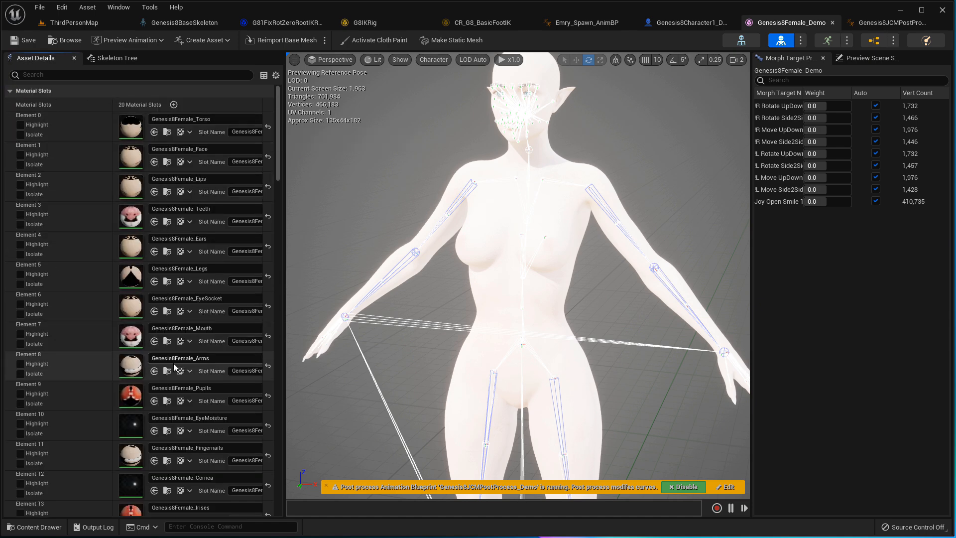
scroll(180, 428, "down", 6)
scroll(180, 428, "up", 5)
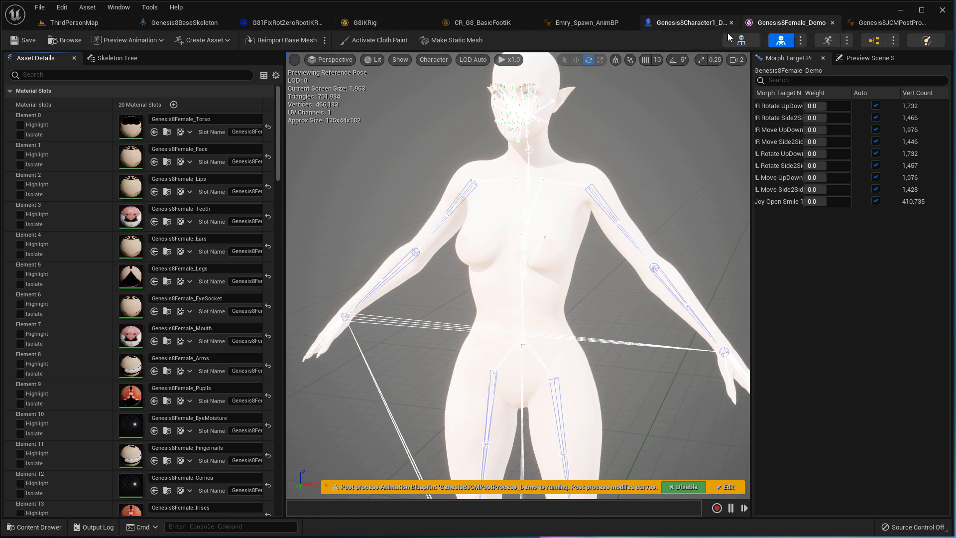
- Save the Genesis8Female_Demo mesh and return to the character blueprint's Mesh component
left_click(13, 39)
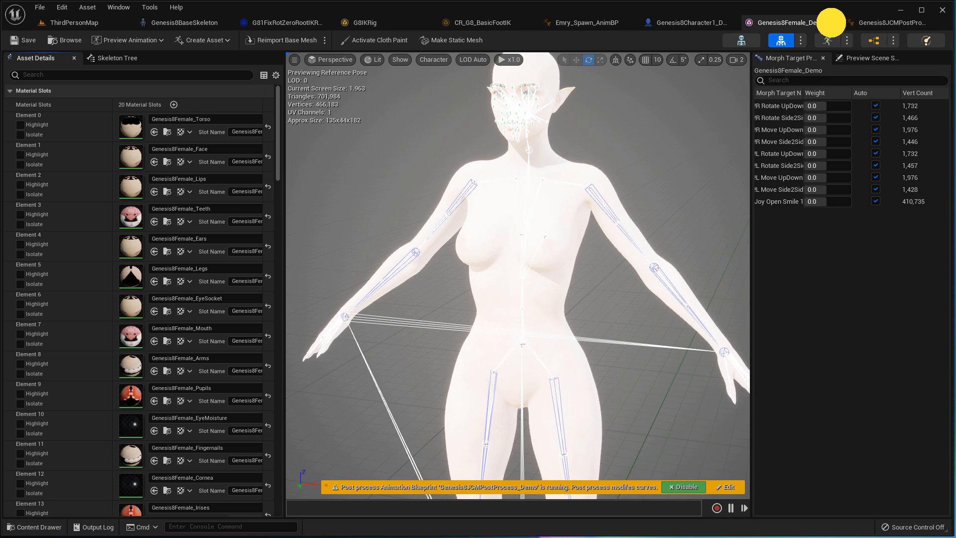
left_click(832, 23)
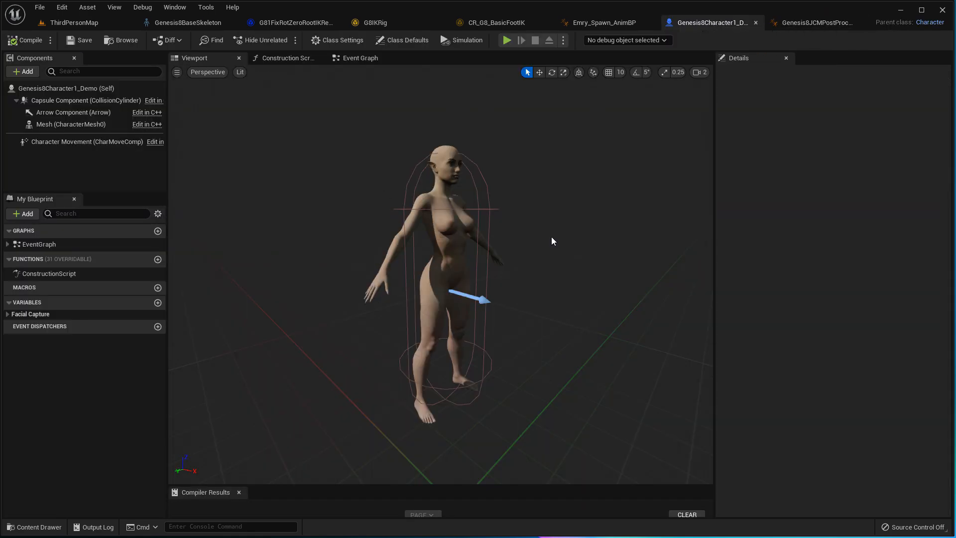
left_click(68, 124)
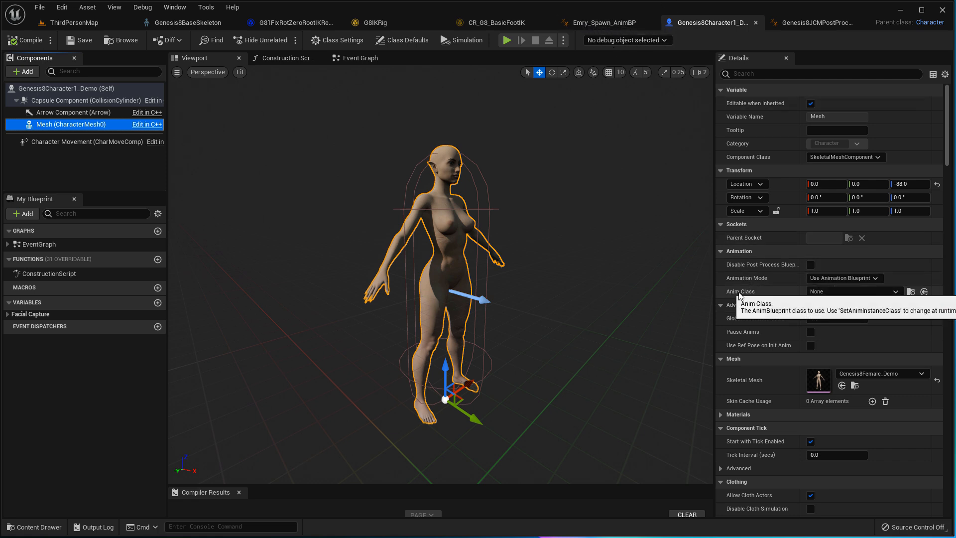
- Try Use Animation Asset mode with an idle animation on the mesh
left_click(869, 281)
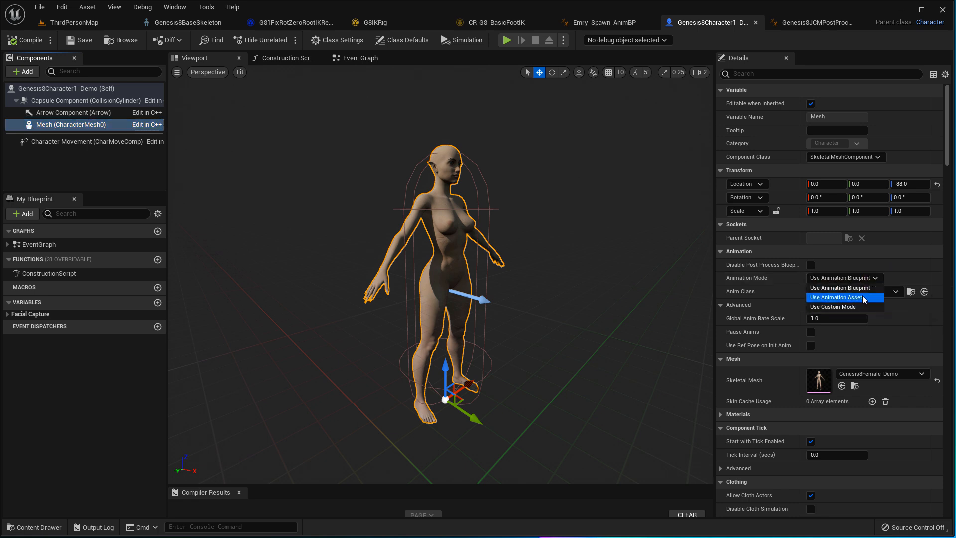
left_click(862, 298)
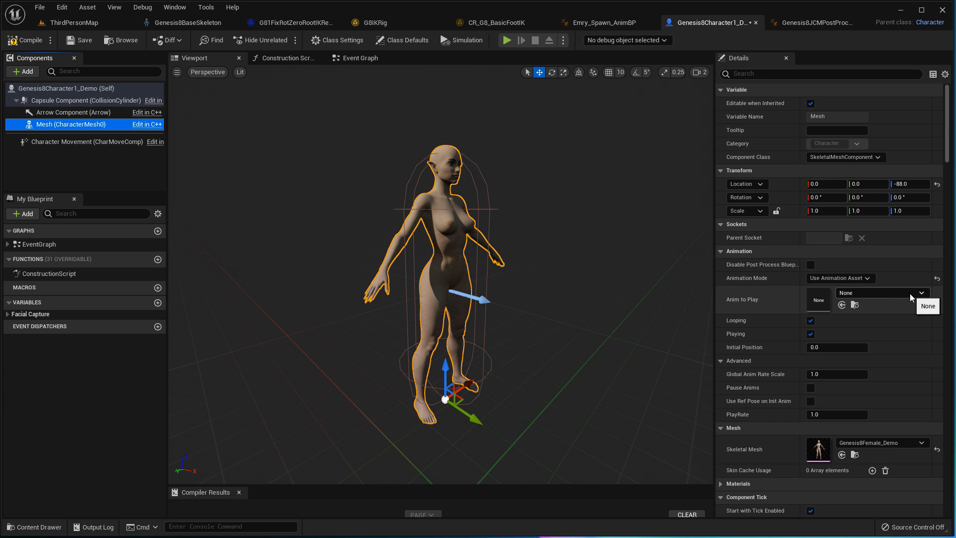
left_click(911, 293)
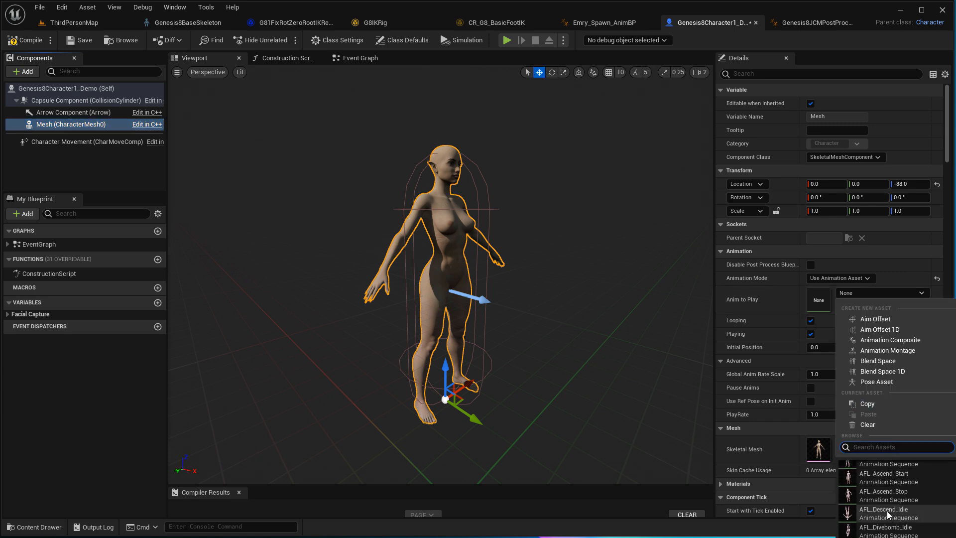
left_click(886, 513)
left_click(922, 293)
scroll(871, 511, "down", 3)
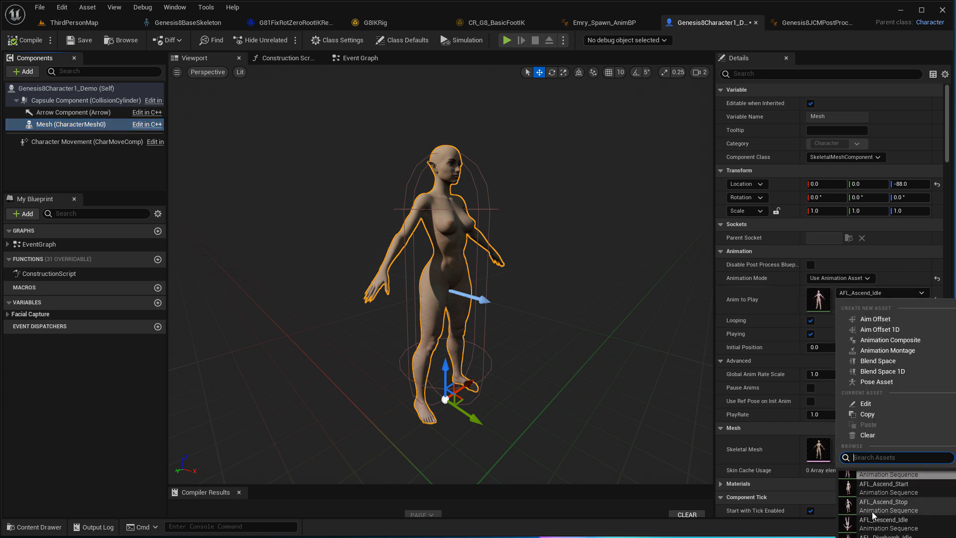
scroll(873, 510, "down", 10)
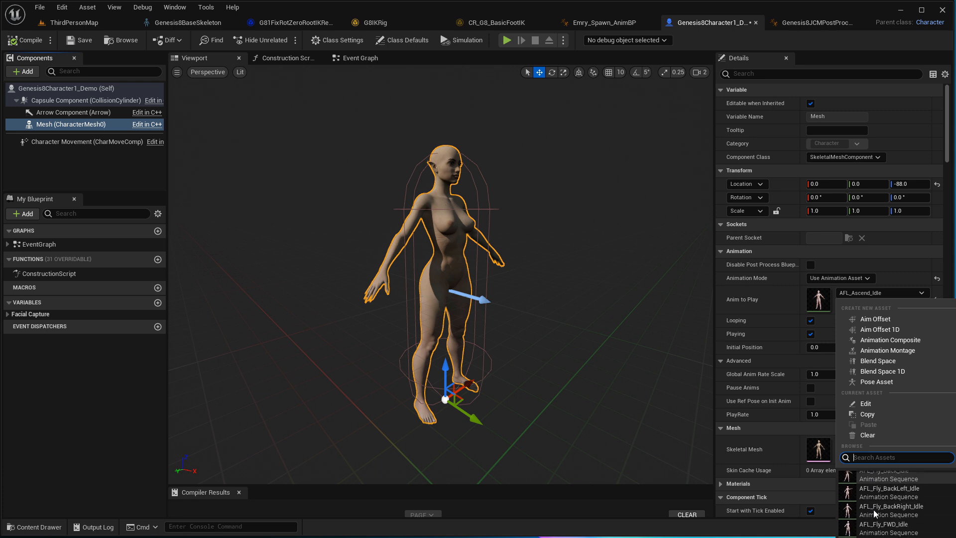
scroll(873, 509, "down", 12)
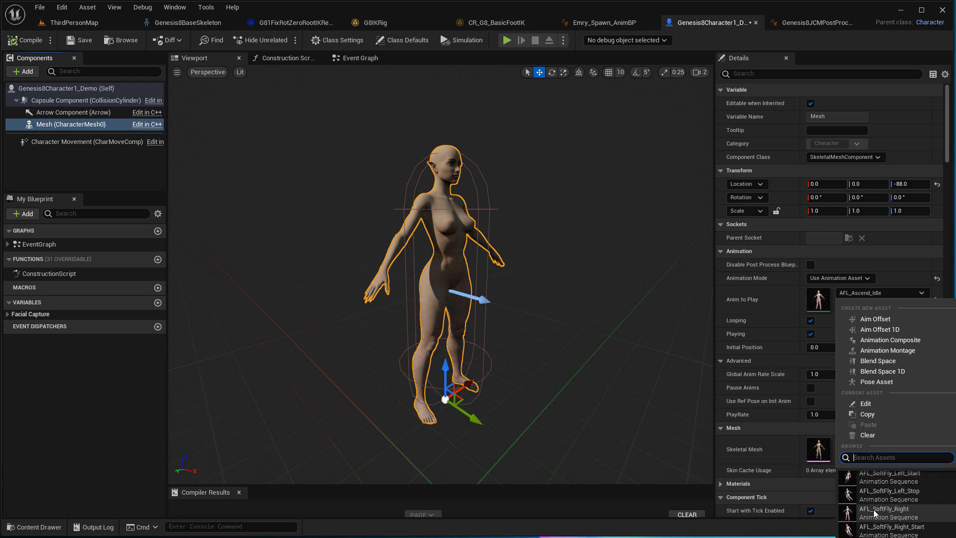
scroll(875, 512, "down", 5)
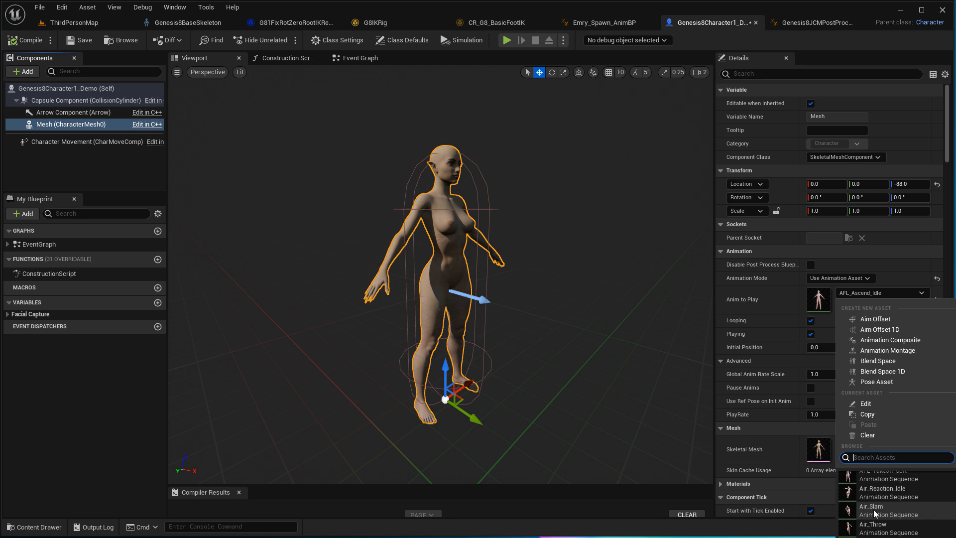
left_click(886, 292)
- Switch Animation Mode to Use Animation Blueprint with Emry_1_AnimBP, then compile and save
left_click(839, 277)
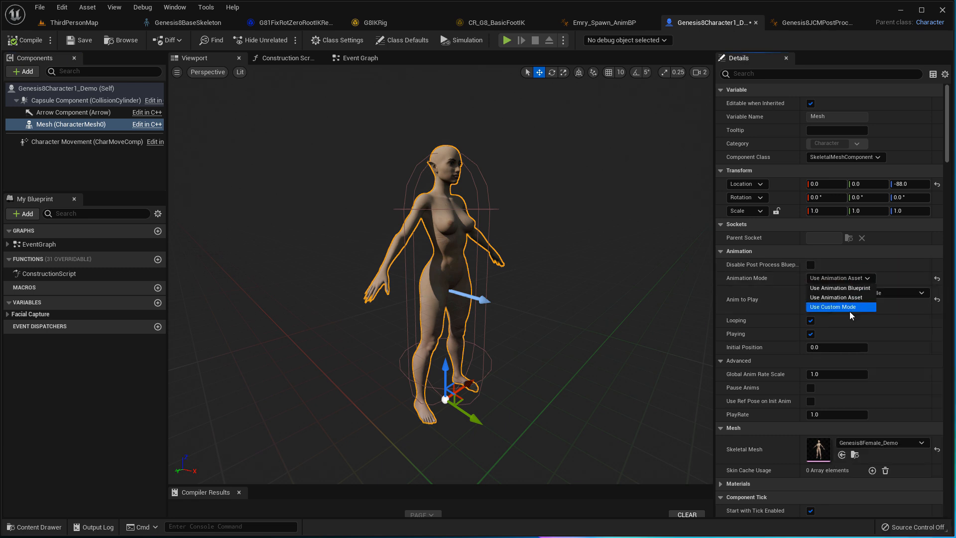
left_click(840, 287)
left_click(894, 292)
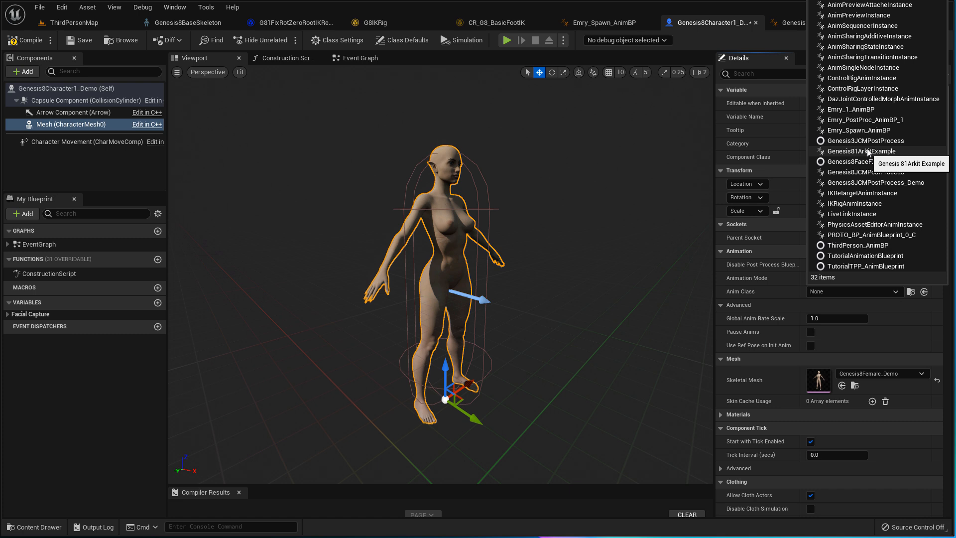
left_click(858, 109)
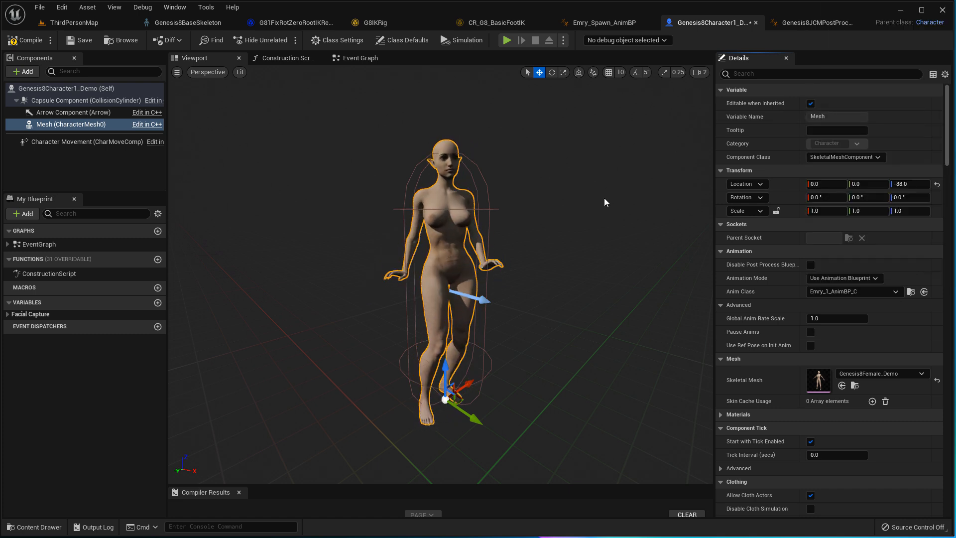
left_click(28, 40)
left_click(83, 44)
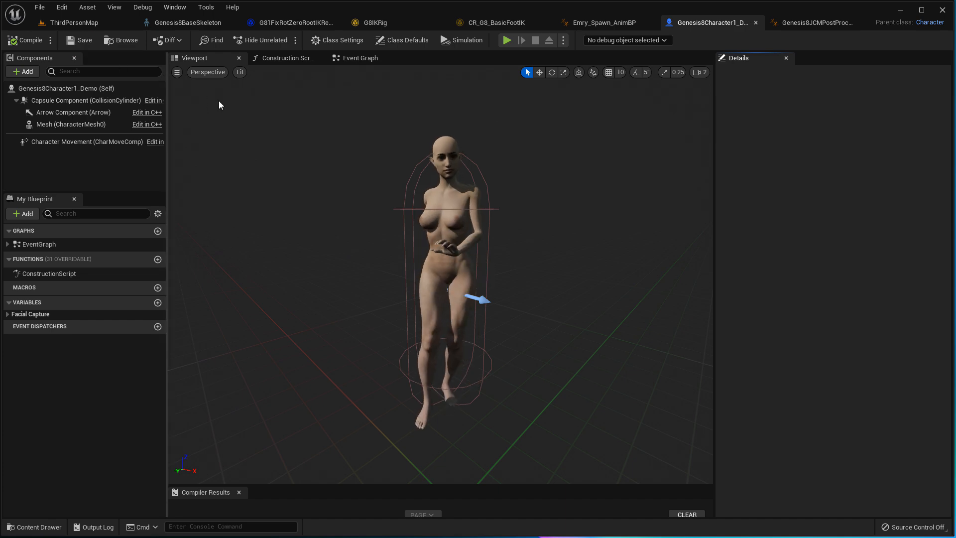
- Close the character blueprint and Emry_Spawn_AnimBP editors
left_click(755, 23)
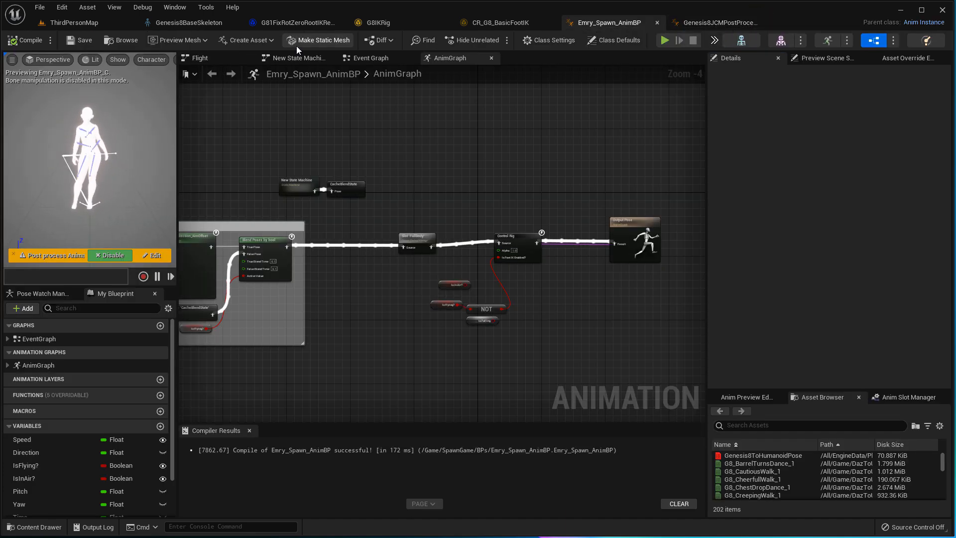
right_click_drag(545, 201, 511, 198)
scroll(509, 198, "down", 3)
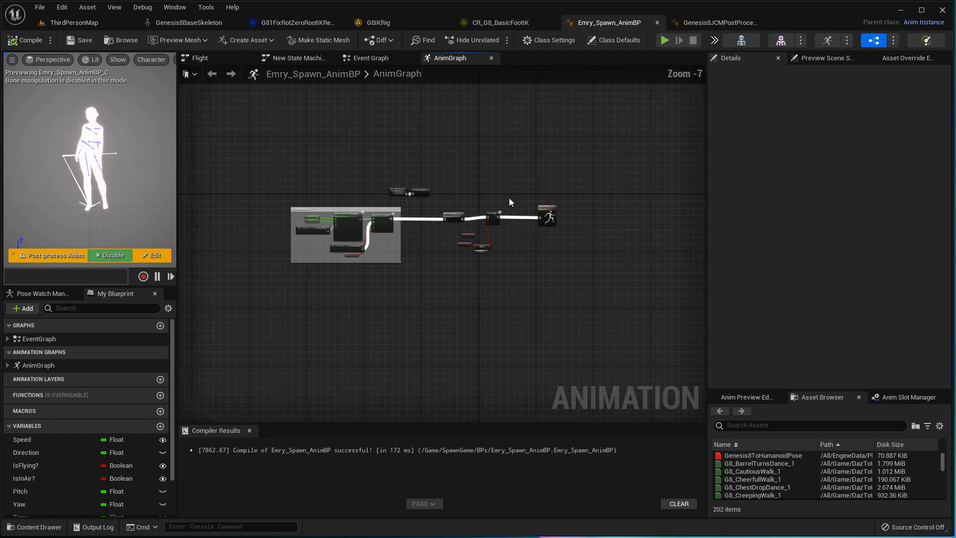
scroll(509, 198, "up", 6)
scroll(559, 226, "down", 3)
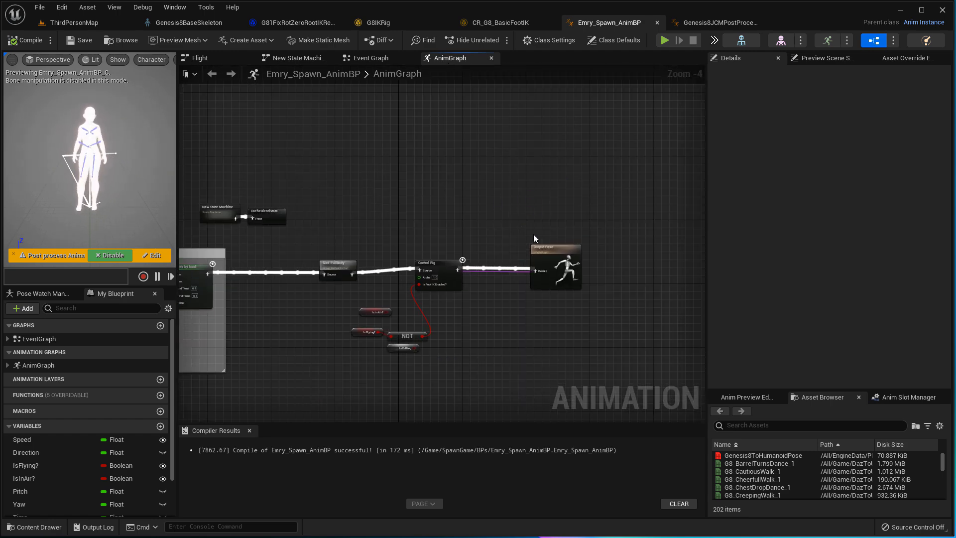
scroll(546, 187, "up", 3)
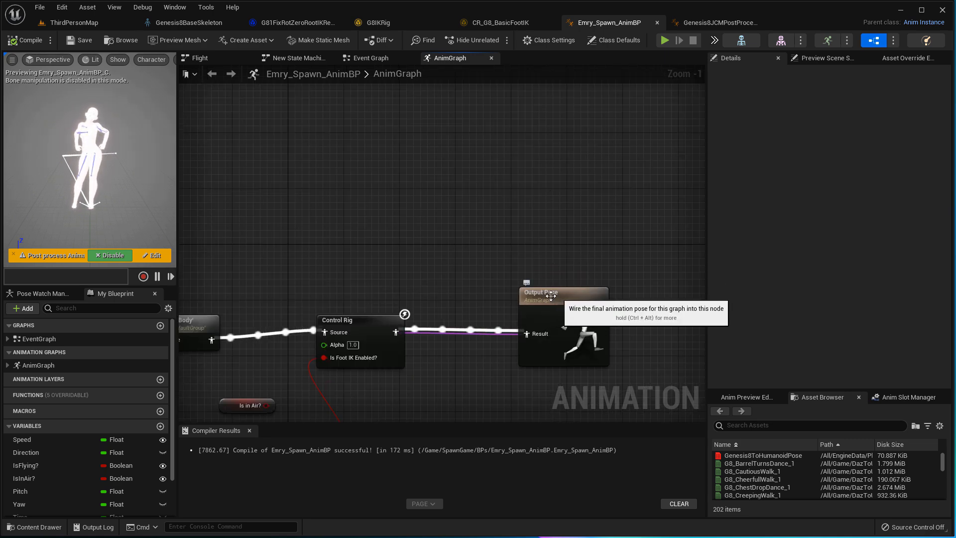
left_click(657, 22)
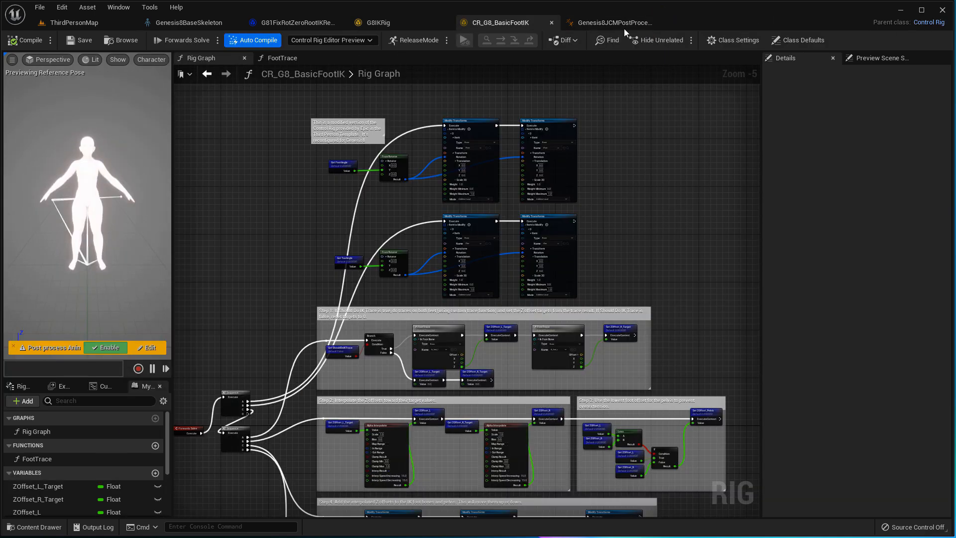
- Close the Genesis8JCMPostProcess, CR_G8_BasicFootIK and G8IKRig editors
left_click(593, 22)
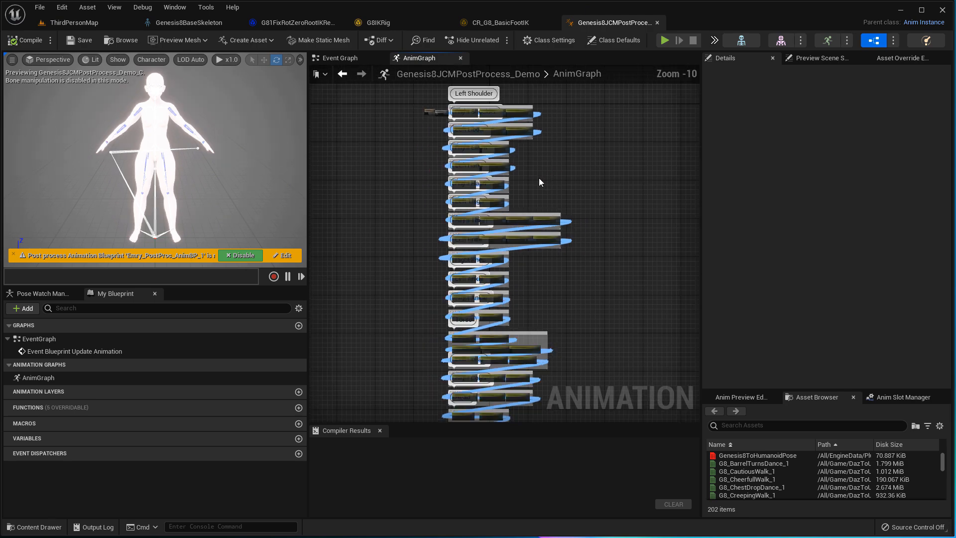
right_click_drag(548, 171, 544, 204)
scroll(545, 205, "up", 2)
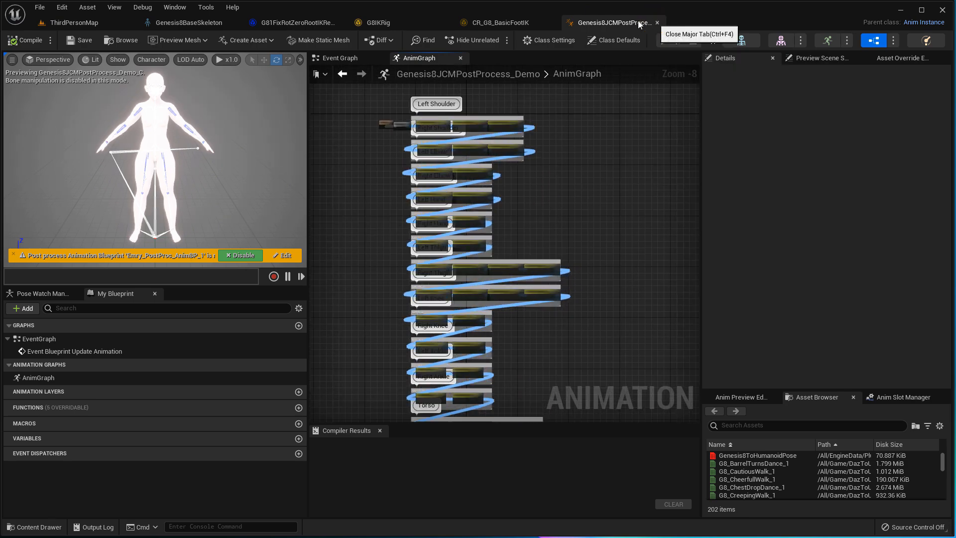
left_click(657, 22)
right_click_drag(420, 422, 471, 244)
left_click(551, 22)
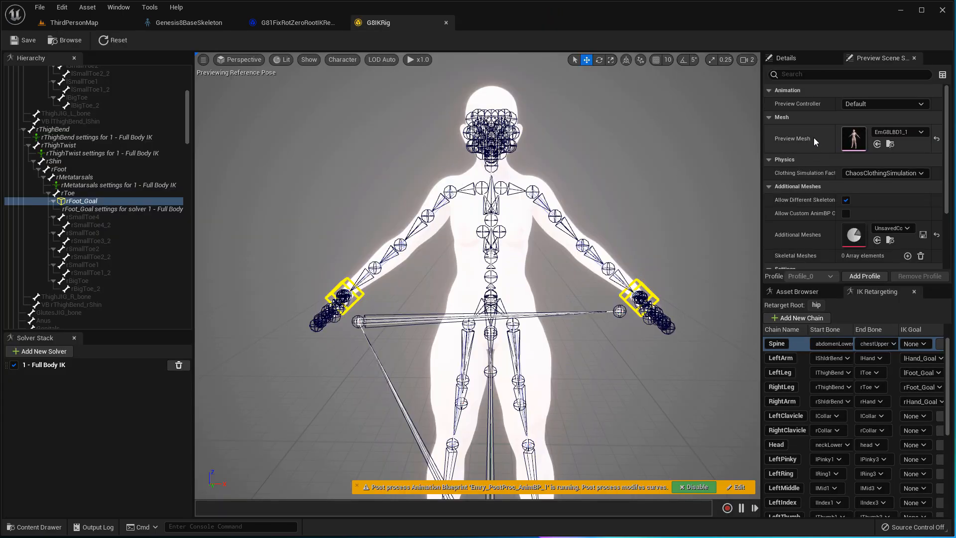
left_click(445, 23)
- Close the IK retargeter and skeleton editors and bring the elf character into view
left_click(360, 140)
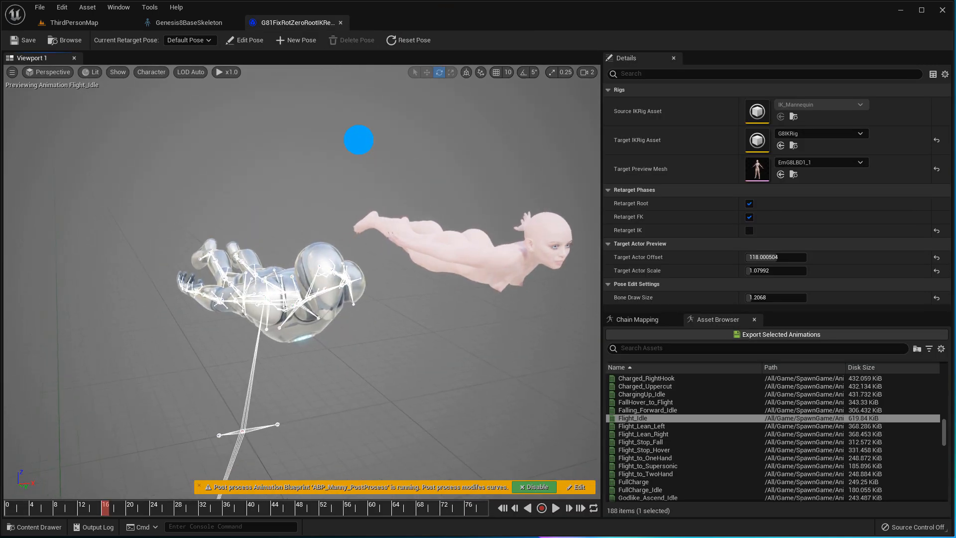
key("Right")
key("Right")
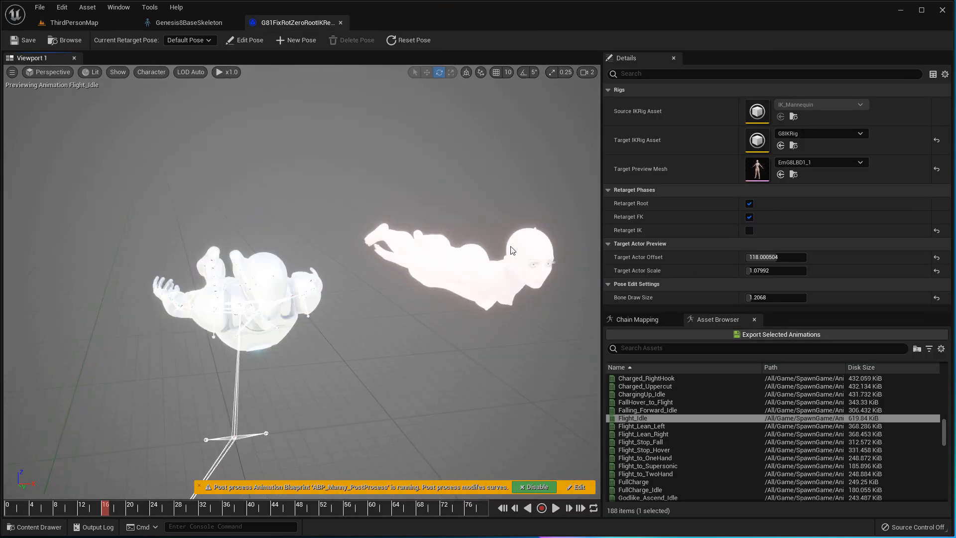
left_click(341, 22)
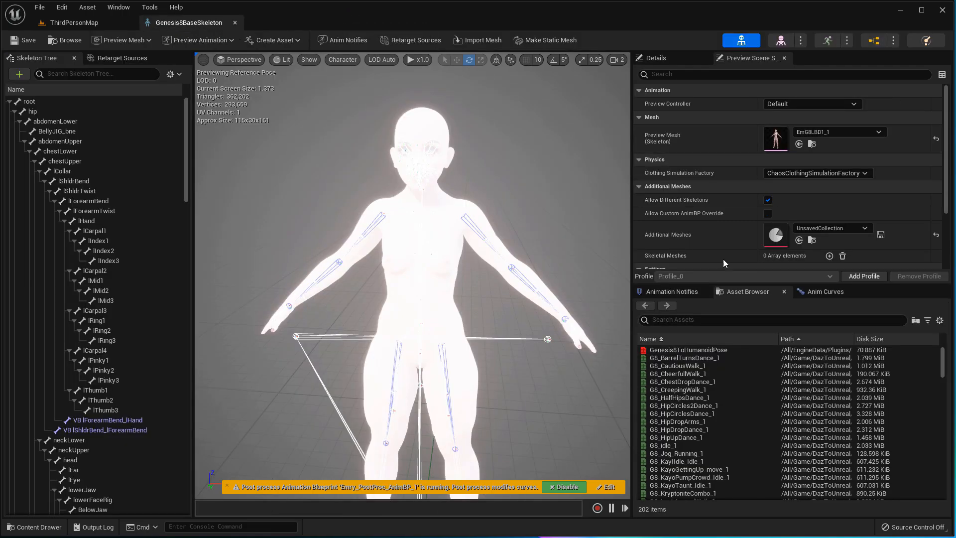
left_click(235, 23)
right_click_drag(353, 174, 243, 186)
key("Down")
key("Down")
key("Down")
key("Down")
key("Down")
key("Down")
key("Down")
key("Down")
key("Down")
key("Down")
key("Down")
key("Down")
key("Down")
key("Down")
key("Down")
key("Down")
key("Down")
- Move the level camera so the whole character is framed in the viewport
key("Up")
key("Right")
key("Up")
key("Right")
key("Up")
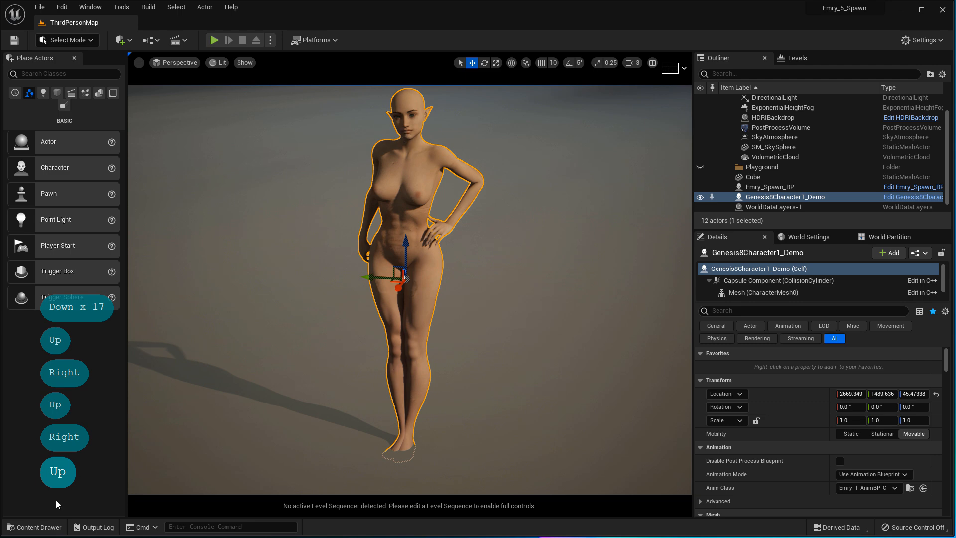
- In the Content Drawer, collapse DazToUnreal and drill into Characters > Mannequins > Animations > Manny
left_click(34, 526)
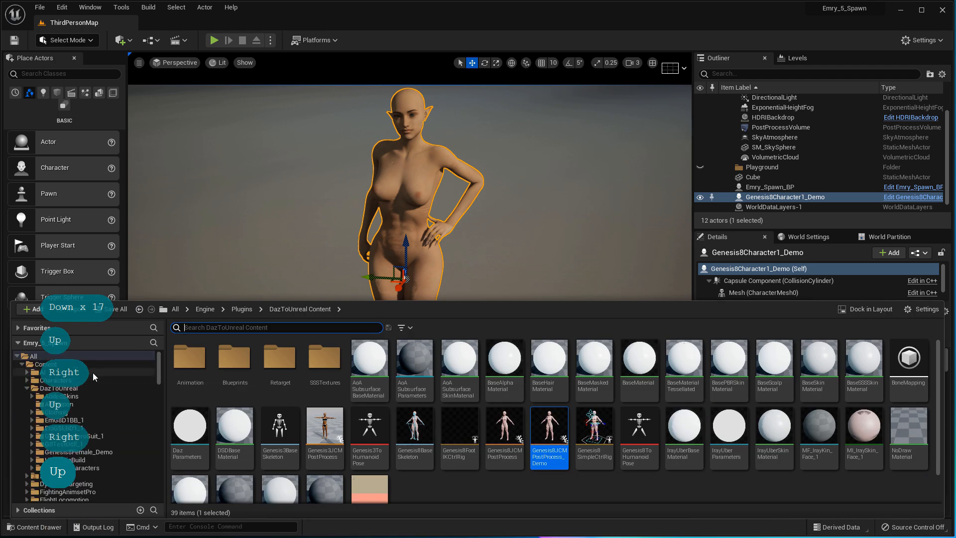
left_click(26, 388)
left_click(27, 380)
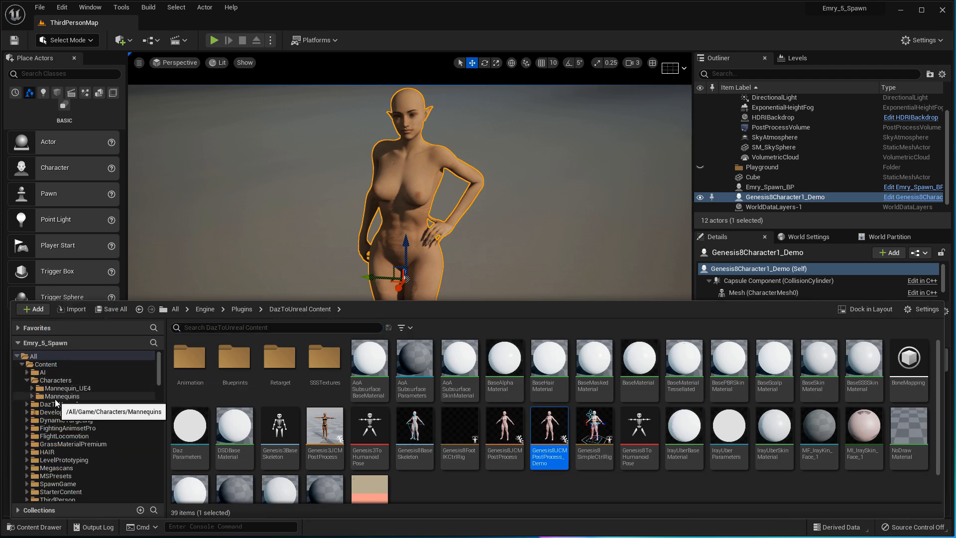
left_click(75, 397)
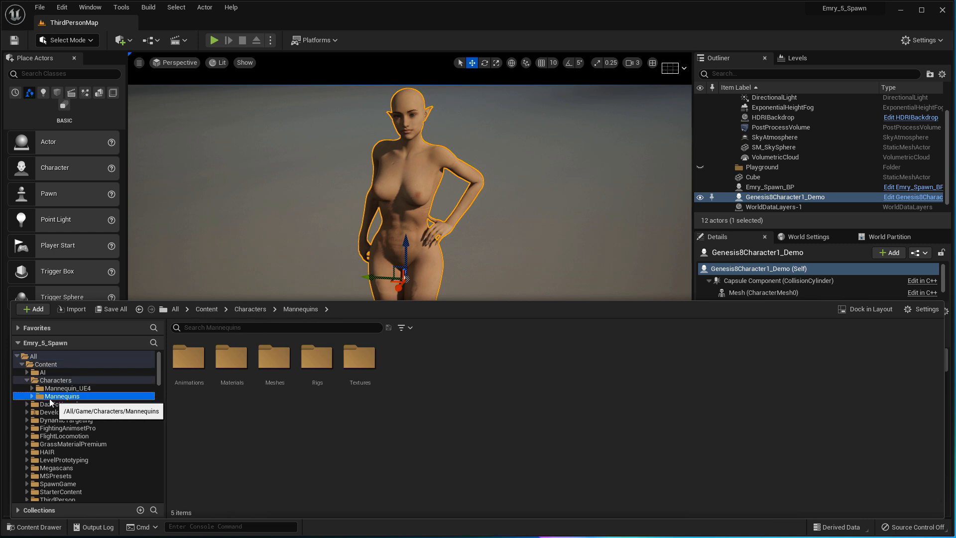
left_click(32, 396)
left_click(61, 405)
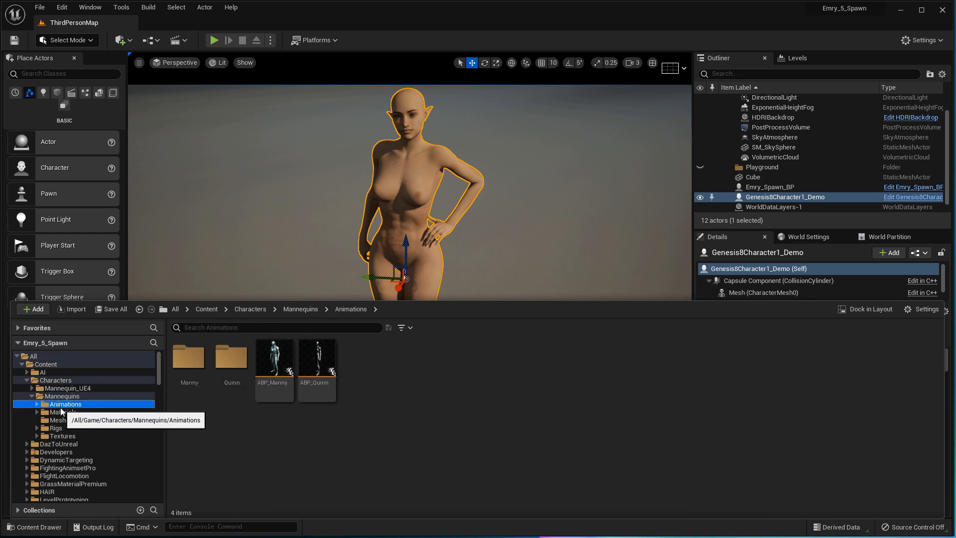
left_click(37, 406)
left_click(57, 412)
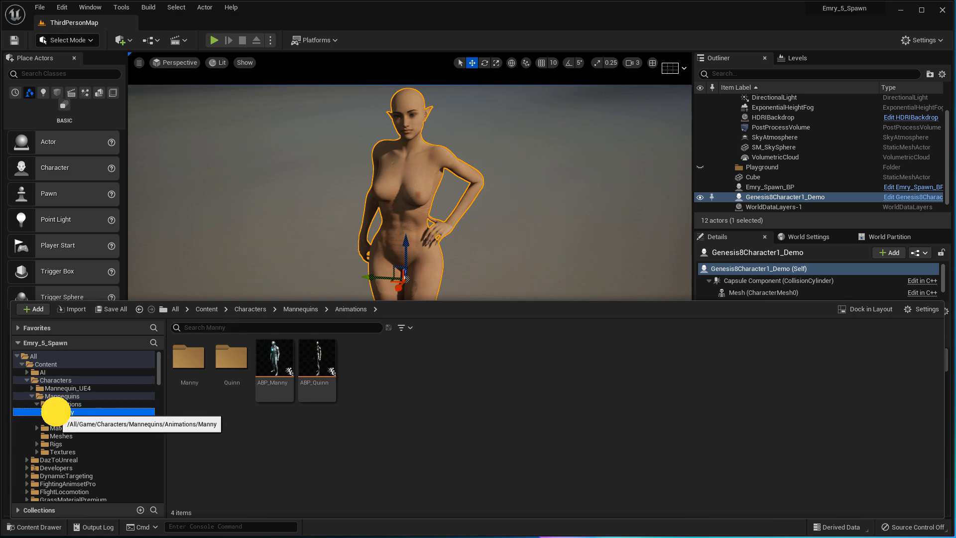
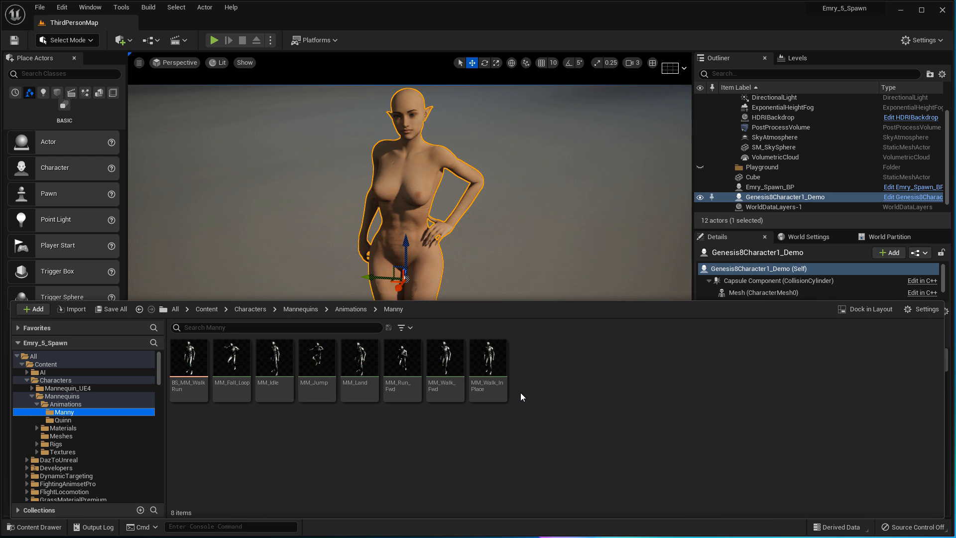
- Open Duplicate and Retarget Animation Assets for MM_Idle and center the dialog
mouse_move(281, 374)
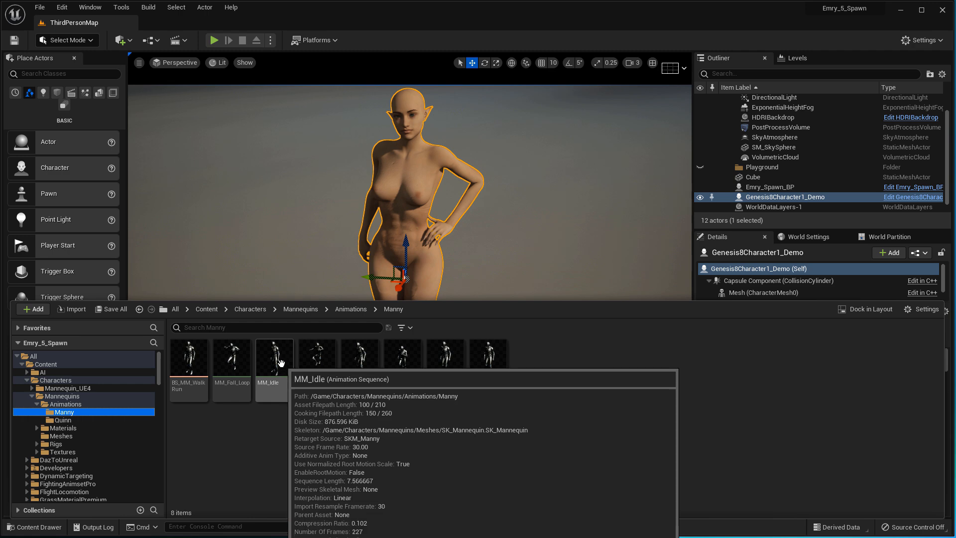
right_click(282, 374)
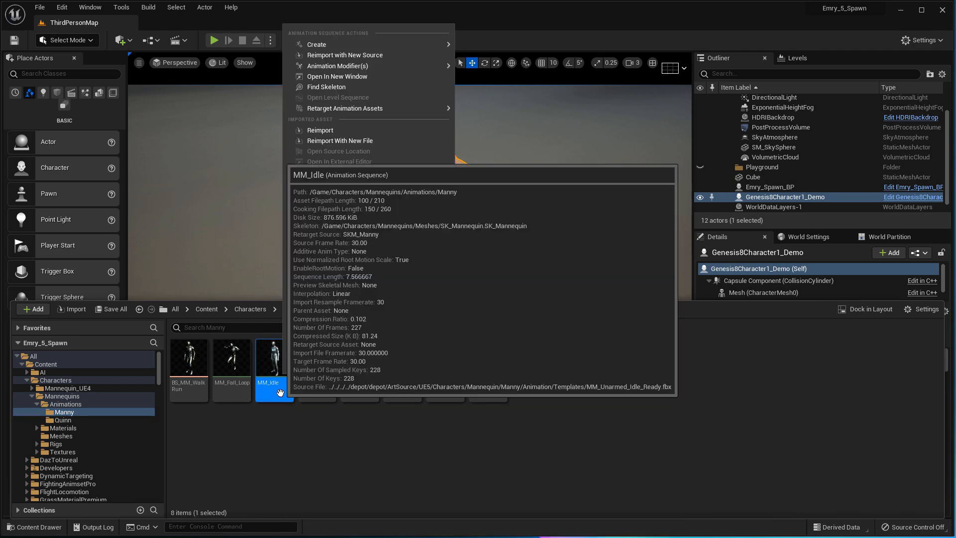
mouse_move(381, 109)
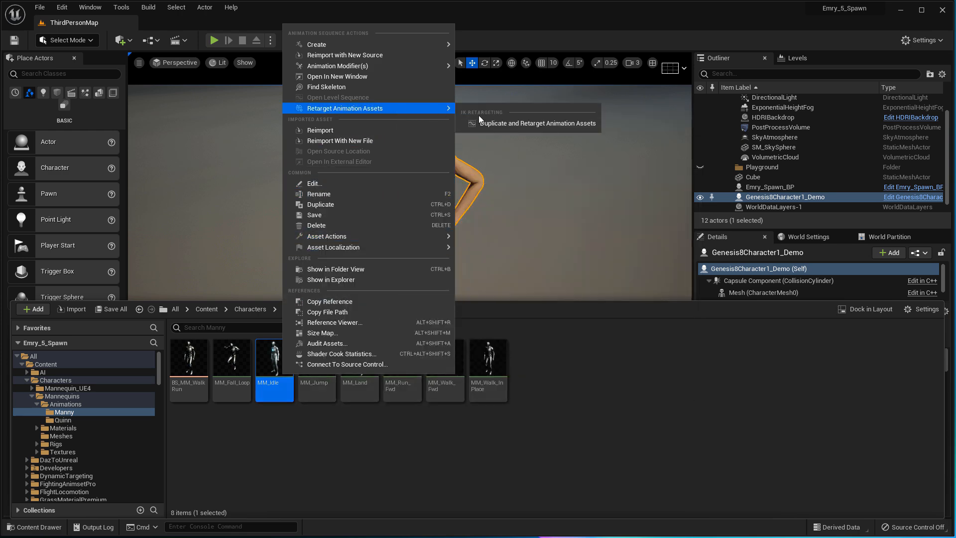
left_click(493, 124)
left_click_drag(796, 4, 347, 175)
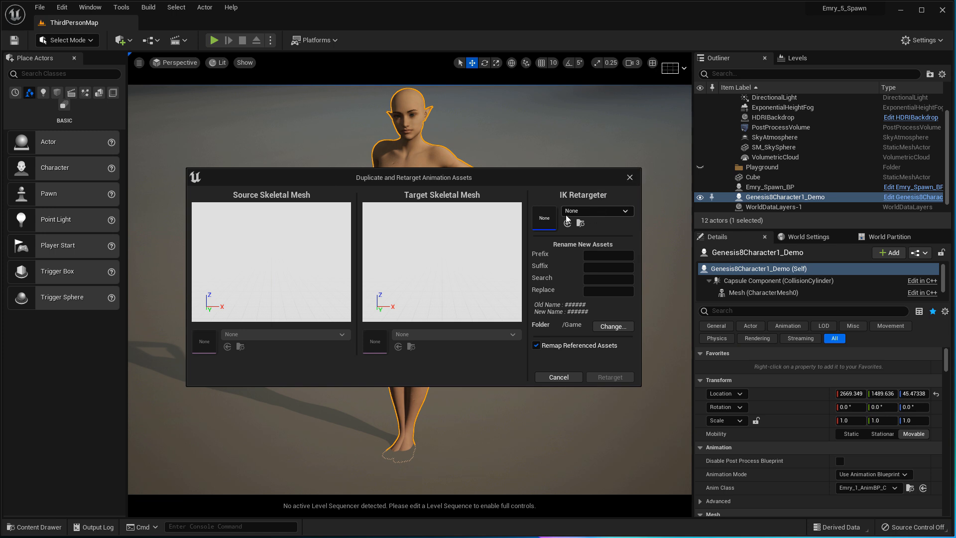
- Retarget MM_Idle from SKM_Manny with G81FixRotZeroRootIKRetargeter into the /Game folder
left_click(624, 211)
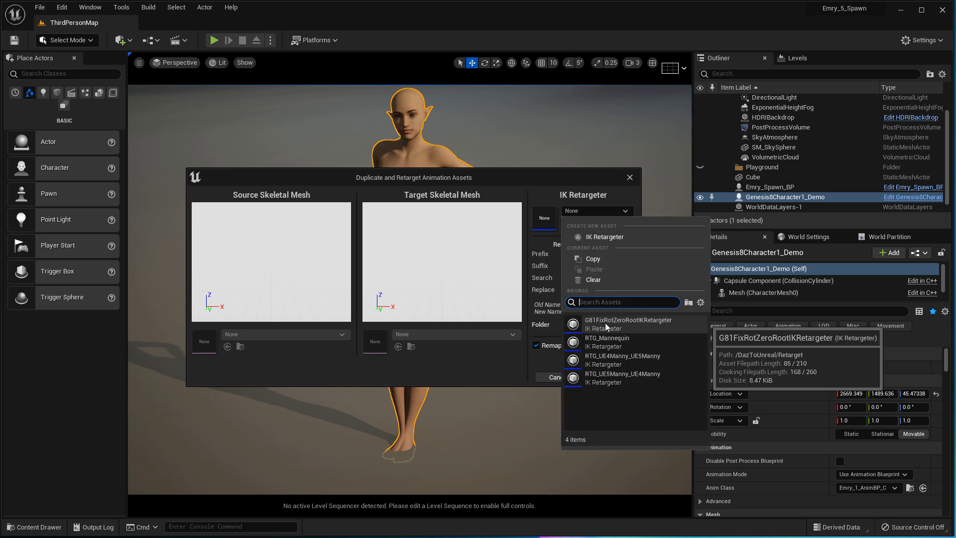
left_click(676, 327)
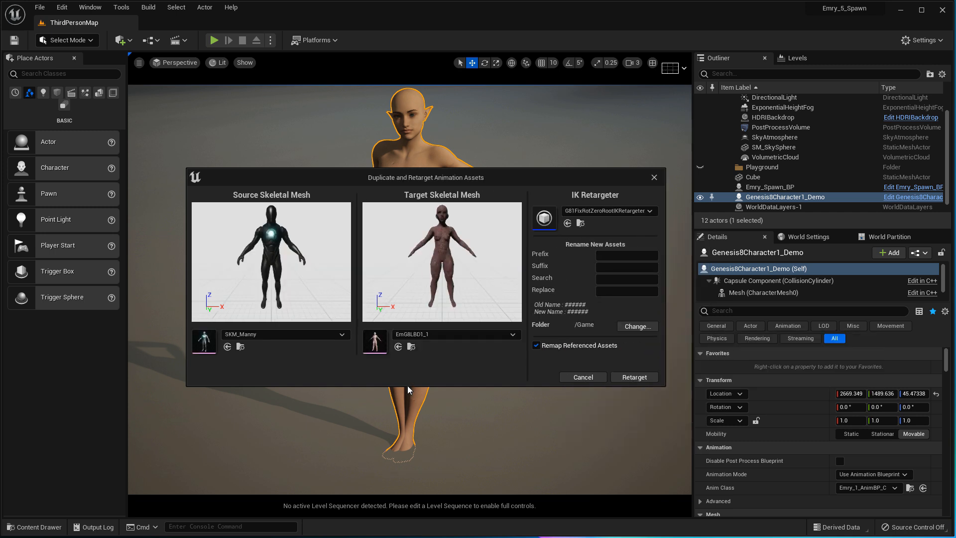
left_click(327, 338)
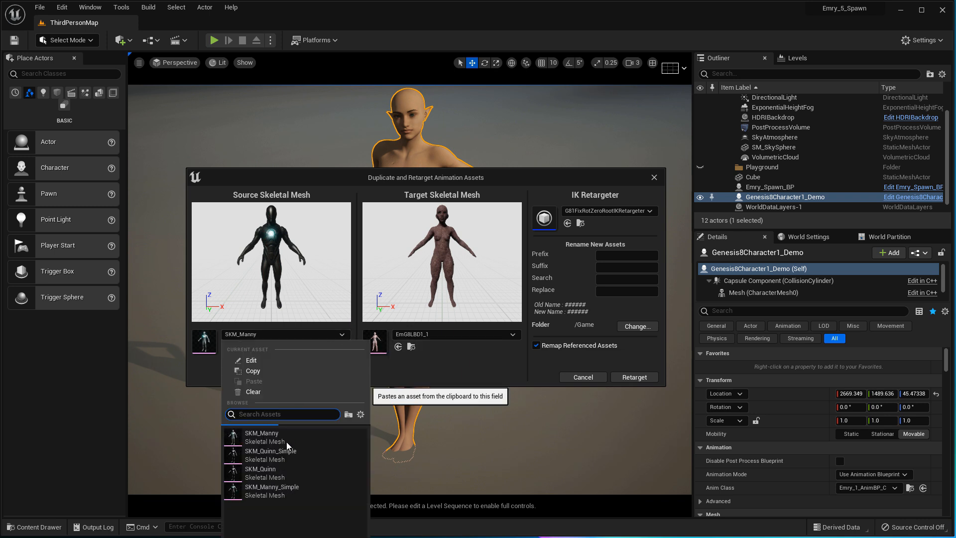
left_click(416, 365)
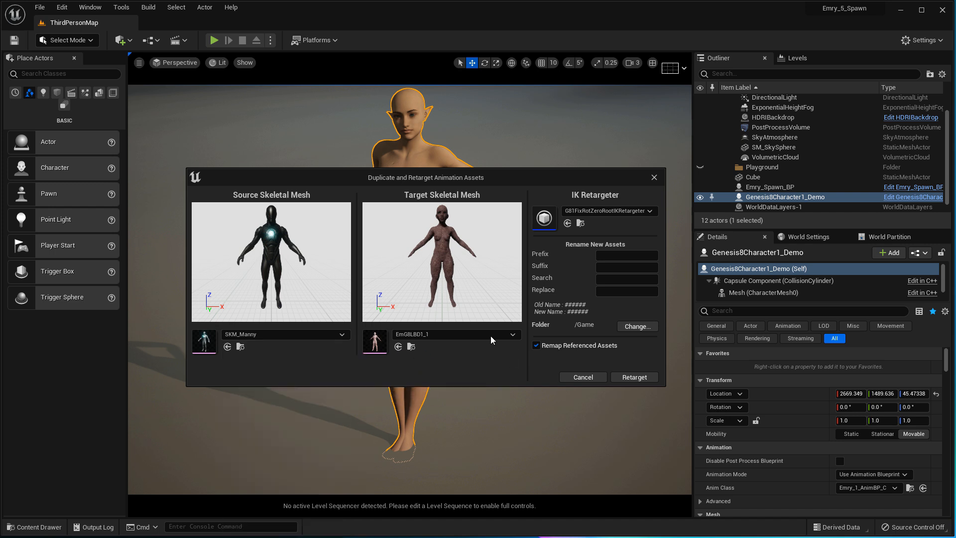
left_click(638, 326)
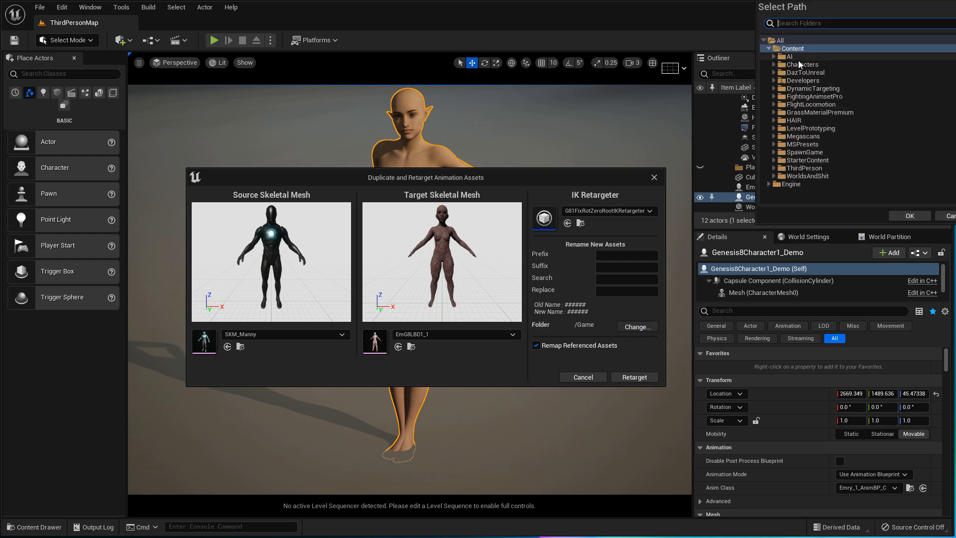
left_click(911, 216)
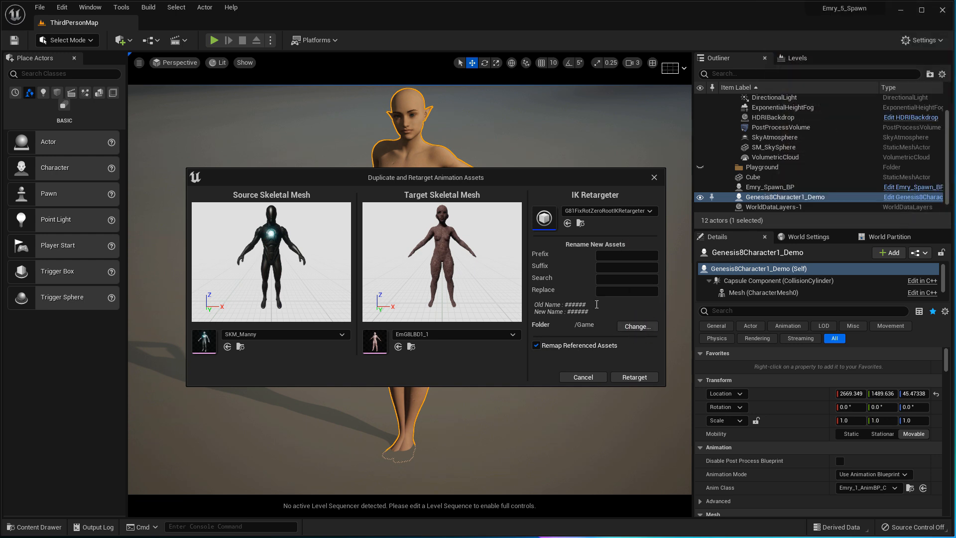
left_click(633, 377)
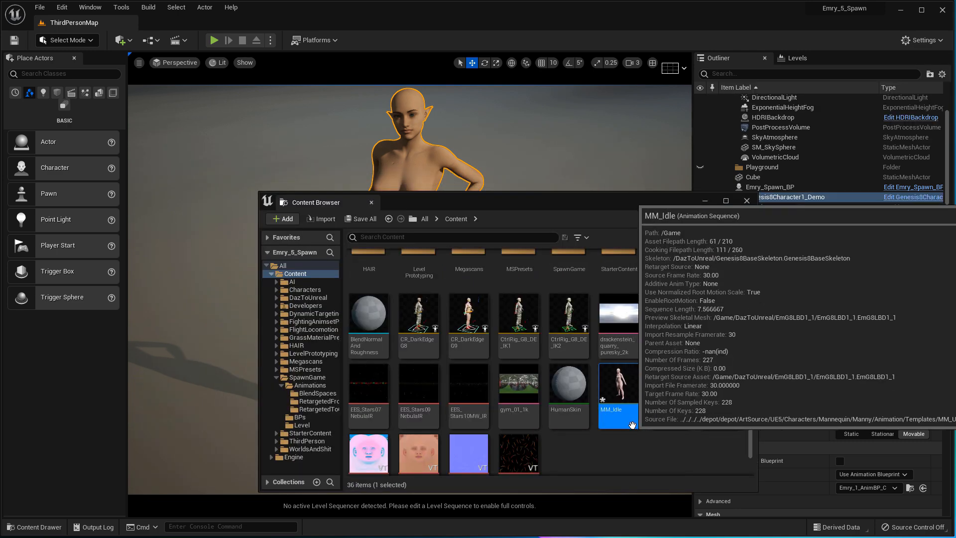
- Open the retargeted MM_Idle and orbit the preview around the elf
double_click(617, 389)
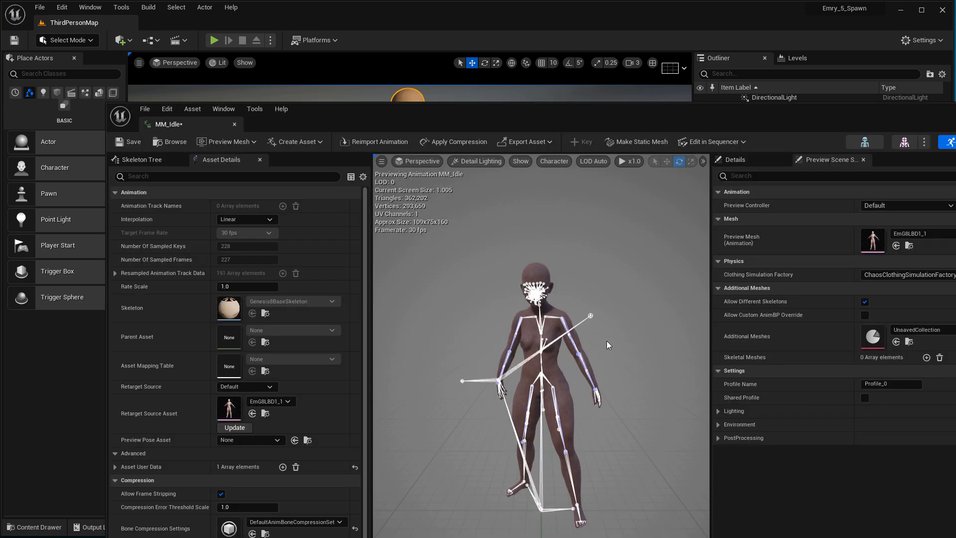
key("Up")
key("Up")
key("Up")
key("Up")
key("Up")
key("Up")
key("Up")
key("Up")
key("Up")
key("Up")
key("Up")
key("Up")
key("Right")
key("Left")
key("Left")
key("Left")
key("Left")
key("Left")
key("Left")
key("Left")
key("Left")
key("Left")
key("Left")
key("Left")
key("Left")
key("Left")
key("Left")
key("Left")
key("Left")
key("Left")
key("Left")
key("Left")
key("Left")
right_click_drag(607, 328, 662, 345)
key("Right")
key("Right")
key("Right")
key("Right")
key("Right")
key("Right")
key("Right")
key("Right")
key("Right")
key("Right")
key("Right")
key("Right")
key("Right")
key("Right")
key("Right")
key("Right")
key("Right")
key("Right")
key("Right")
key("Right")
key("Right")
key("Right")
key("Right")
key("Right")
key("Right")
key("Right")
key("Right")
key("Right")
left_click_drag(734, 109, 181, 17)
- Close the editor, force-delete the MM_Idle test asset, and open Characters > Mannequin_UE4
left_click(236, 24)
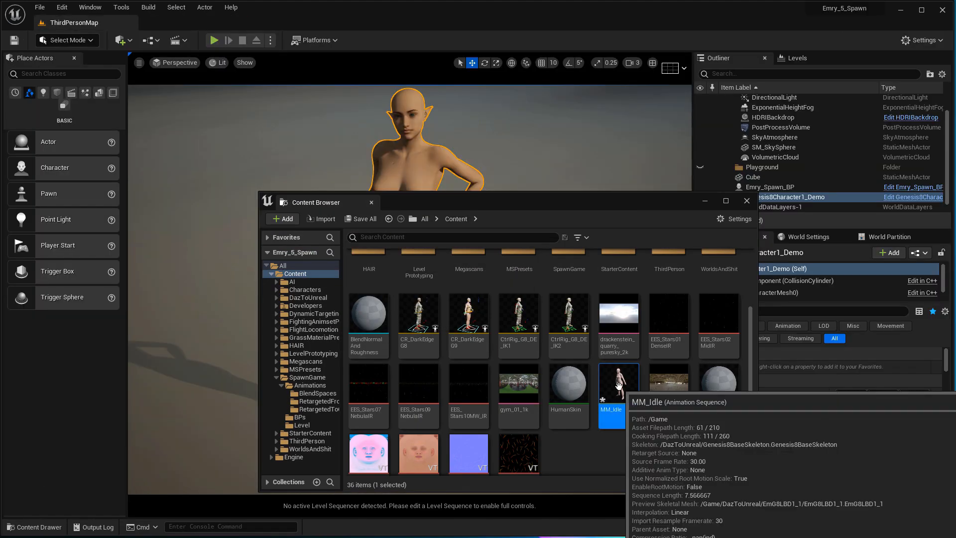
right_click(619, 393)
left_click(693, 239)
left_click(796, 273)
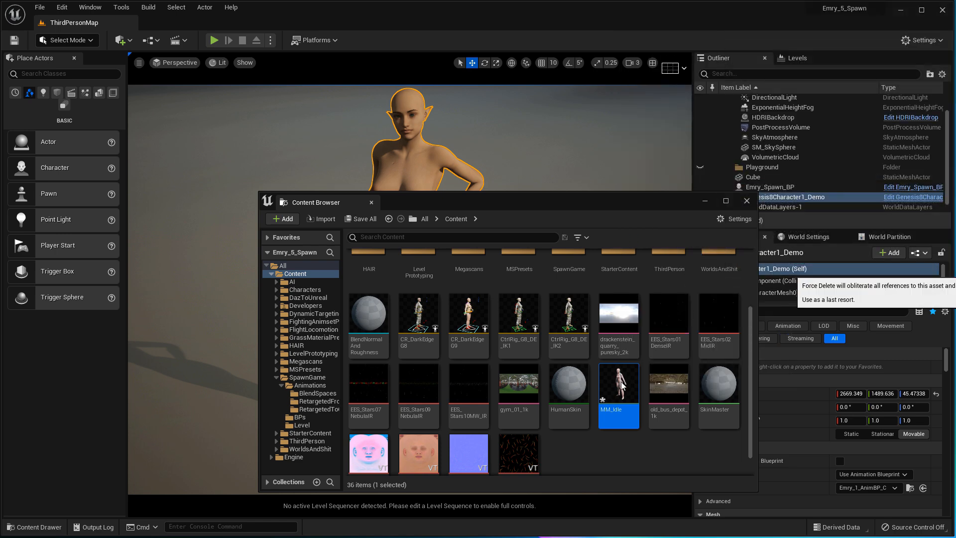
double_click(310, 289)
left_click(311, 297)
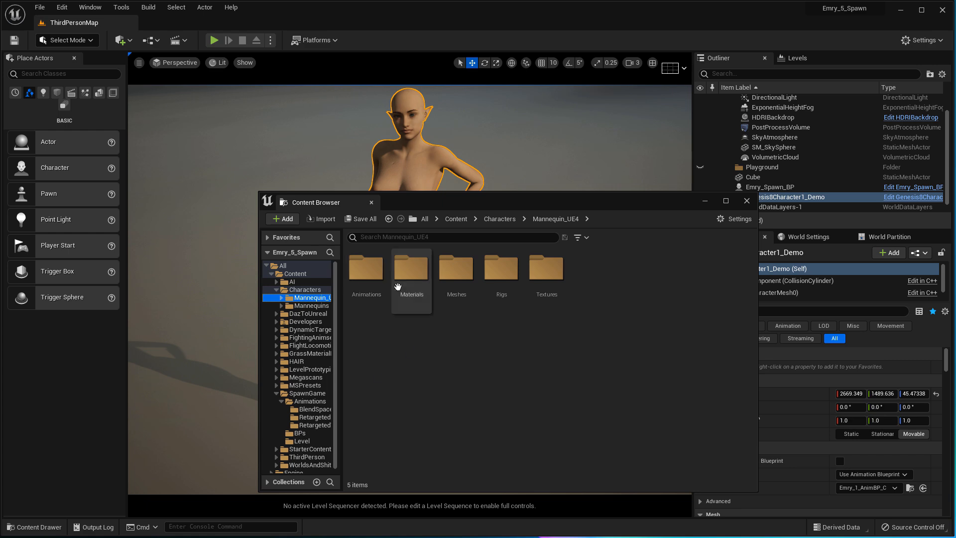
- Browse Mannequin_UE4's Animations, Materials and Meshes folders, then close the floating browser
double_click(371, 304)
left_click(310, 313)
left_click(311, 298)
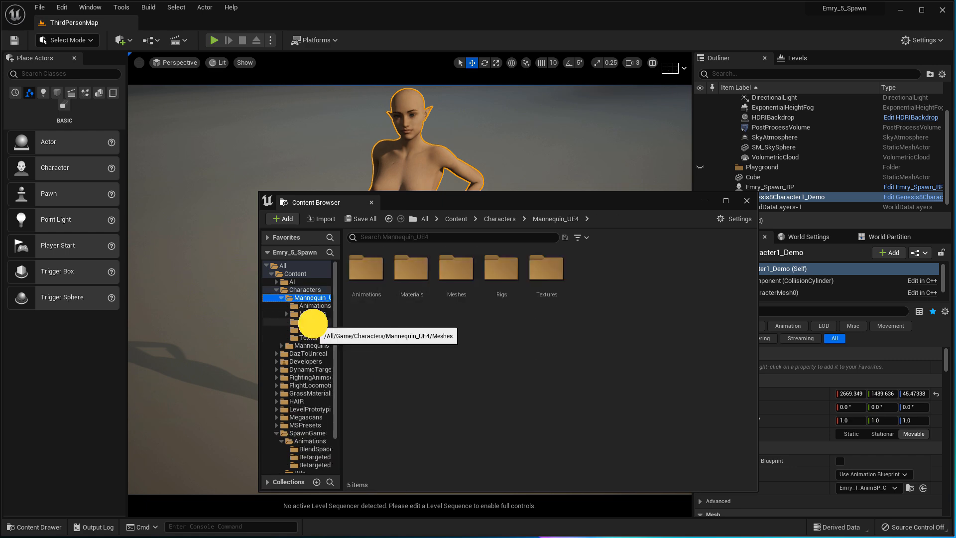
left_click(311, 321)
left_click_drag(415, 201, 331, 190)
left_click(663, 190)
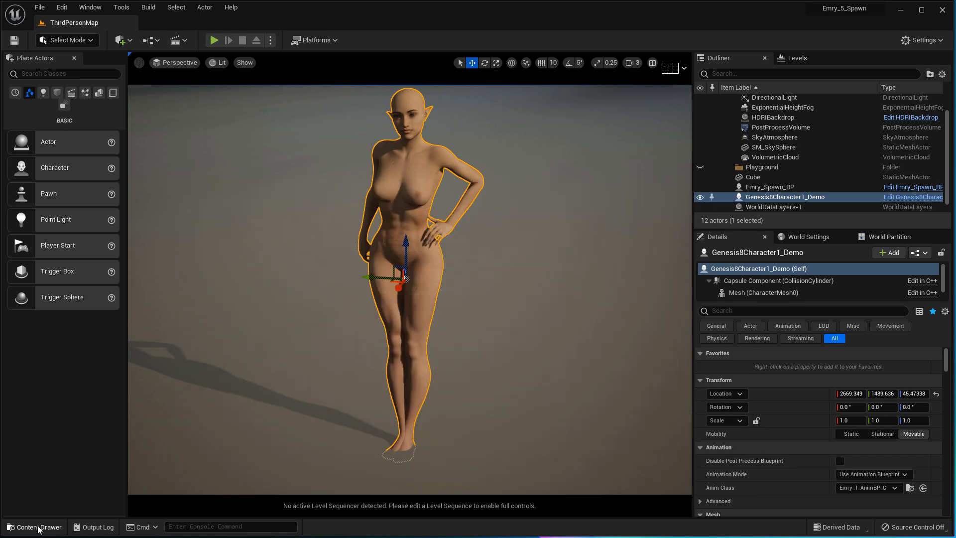
- Reopen the Content Drawer and navigate to FightingAnimsetPro > Animations > InPlace
left_click(29, 530)
right_click(275, 390)
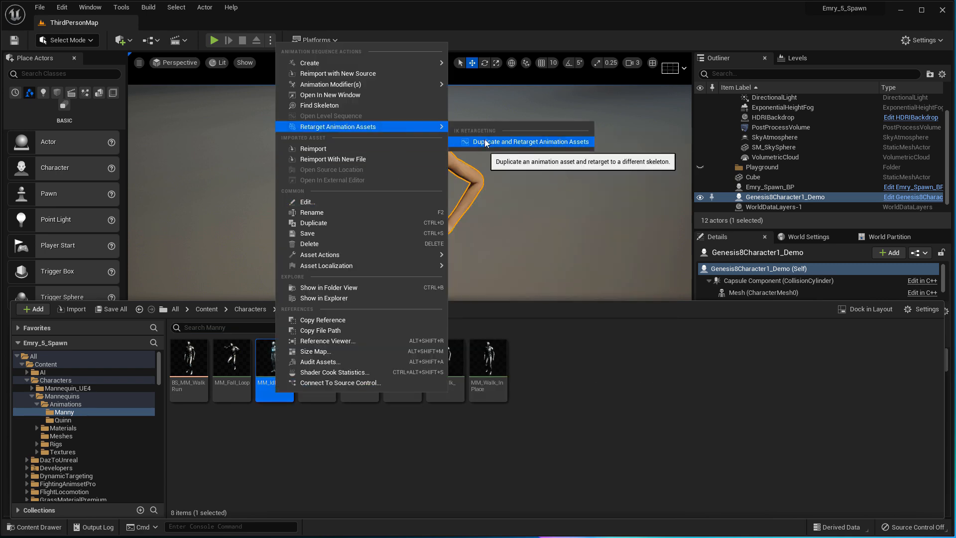
left_click(179, 441)
scroll(99, 446, "down", 2)
left_click(75, 452)
left_click(27, 452)
left_click(60, 460)
- Open KB_Block_Start, dock its editor beside the map, and return to ThirdPersonMap
double_click(191, 369)
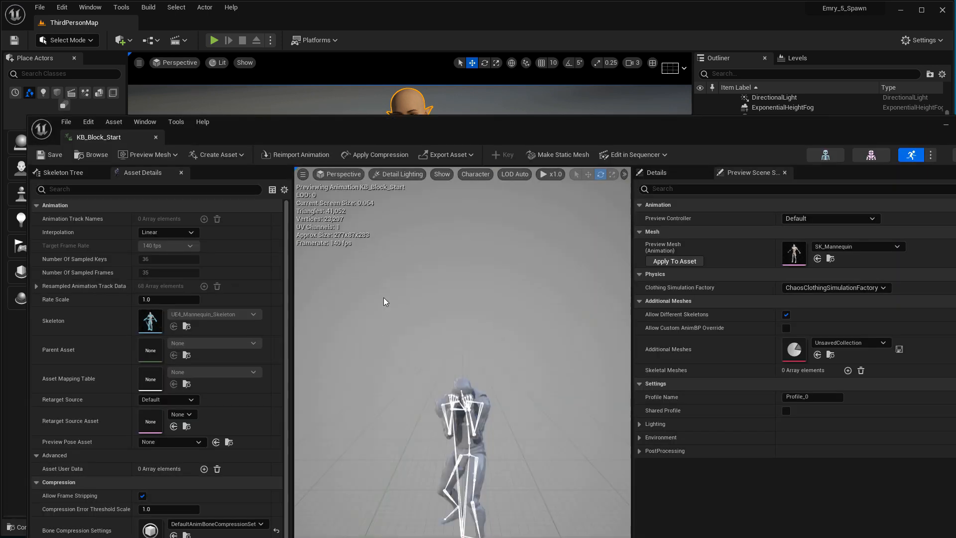
left_click_drag(111, 137, 172, 22)
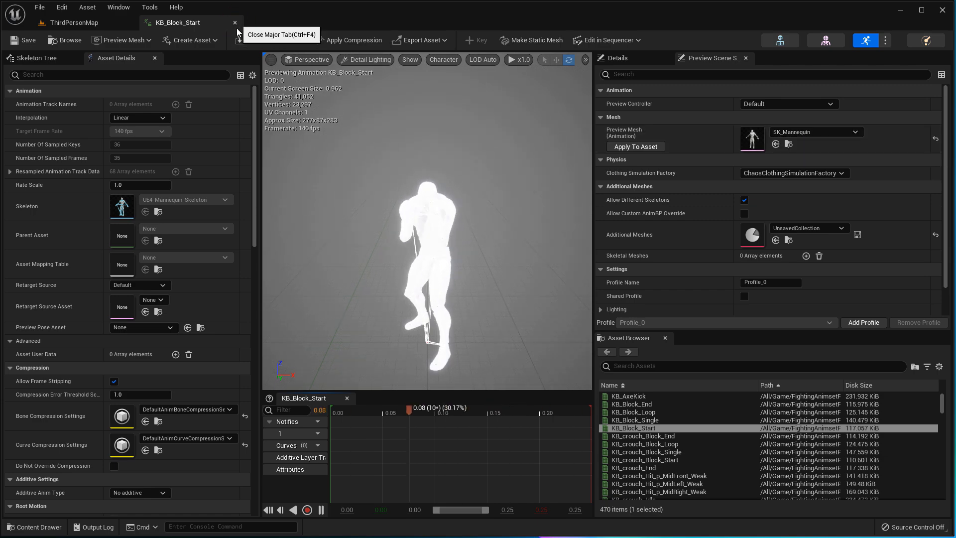
left_click(75, 22)
left_click(35, 527)
- Retarget KB_Block_Start using the RTG_UE4Manny_UE5Manny IK retargeter
right_click(369, 365)
mouse_move(480, 109)
left_click(617, 121)
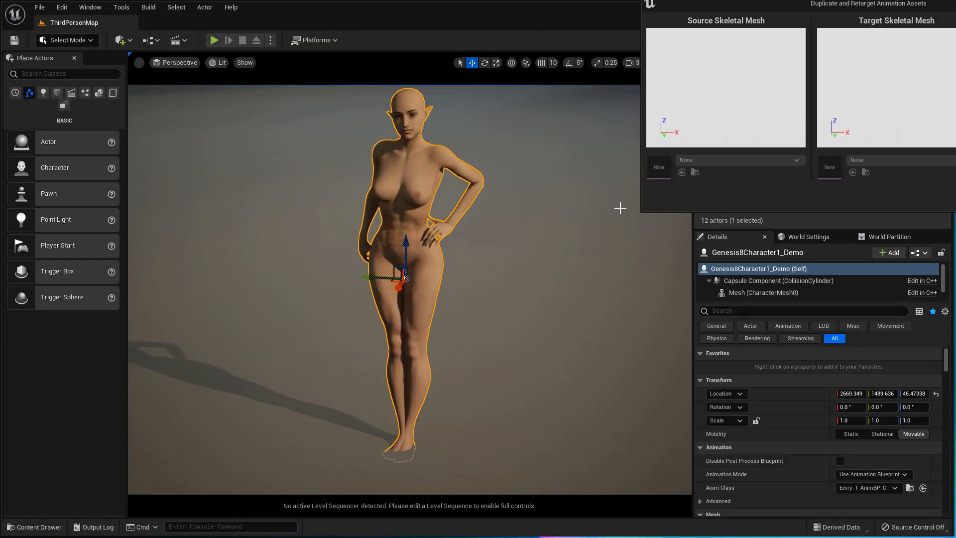
left_click(681, 187)
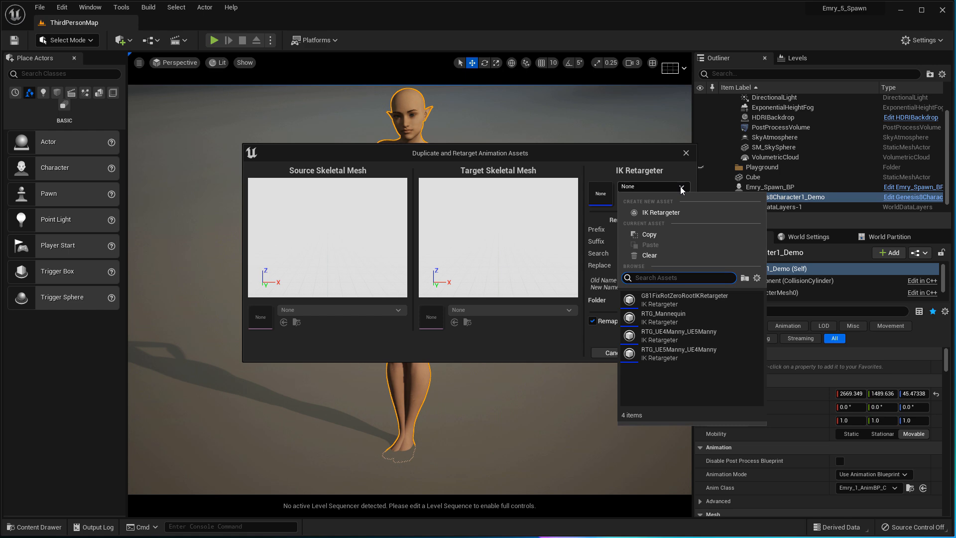
left_click(717, 337)
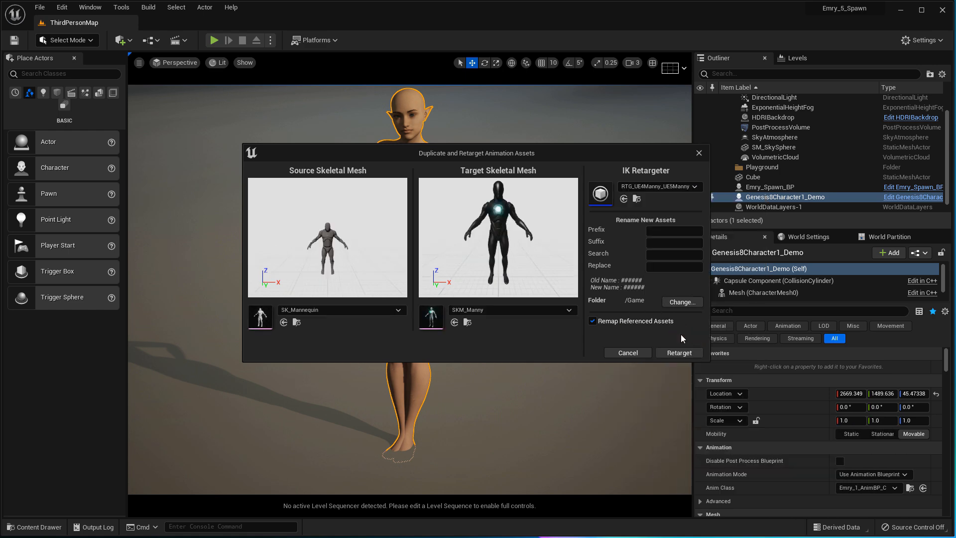
left_click(679, 353)
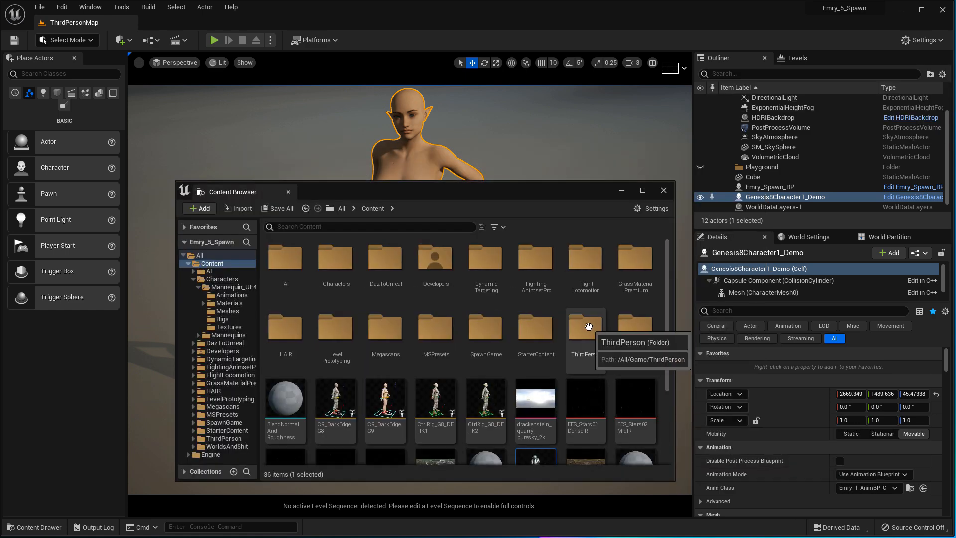
- Duplicate and retarget KB_Block_Start again with loaded meshes, creating KB_Block_Start1
right_click(535, 425)
mouse_move(617, 151)
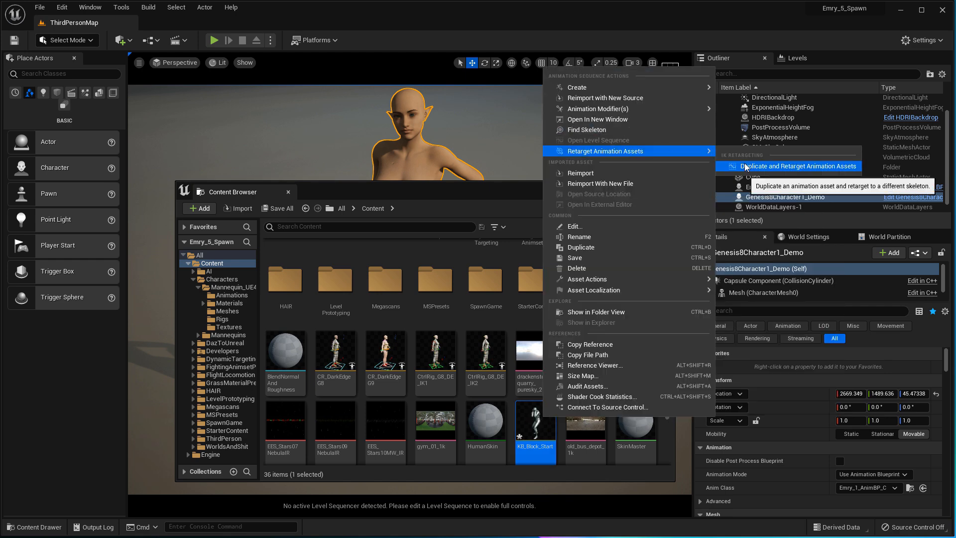
left_click(777, 167)
left_click(955, 185)
left_click(955, 200)
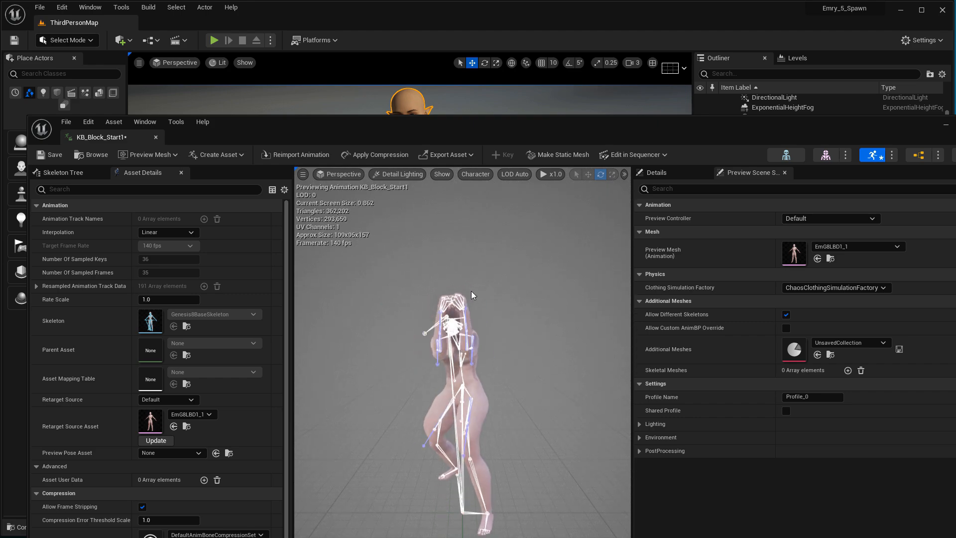
- Dock the KB_Block_Start1 editor, pause its playback, then close the editor
left_click_drag(131, 132, 180, 22)
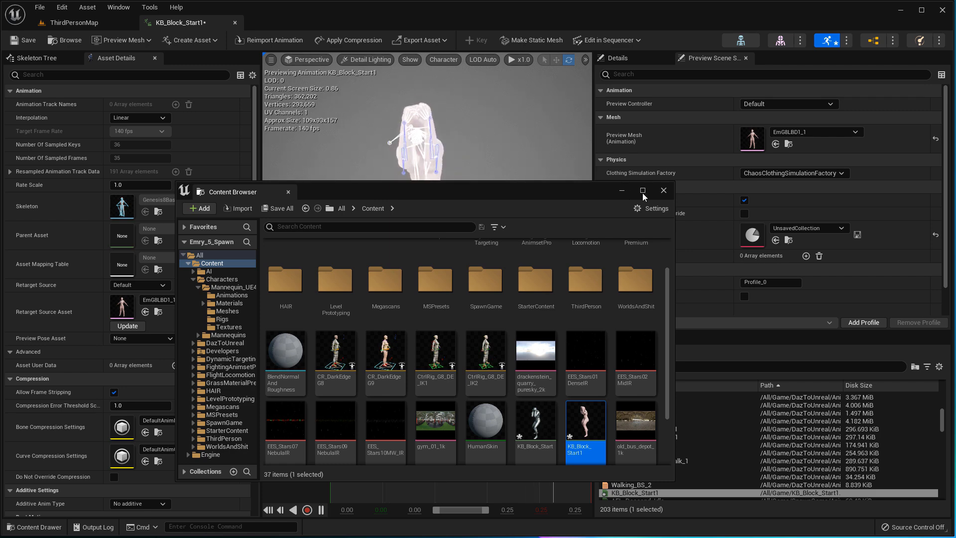
left_click(663, 191)
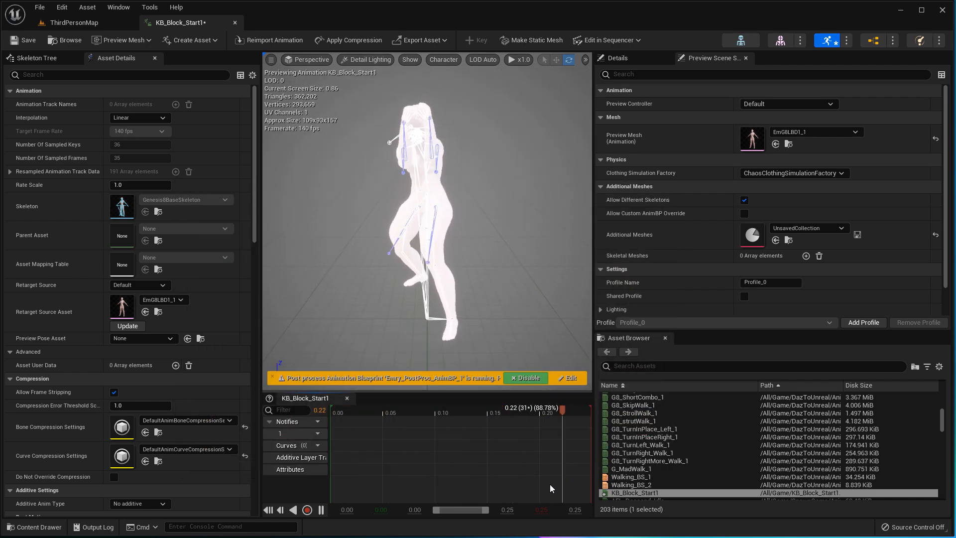
left_click(320, 509)
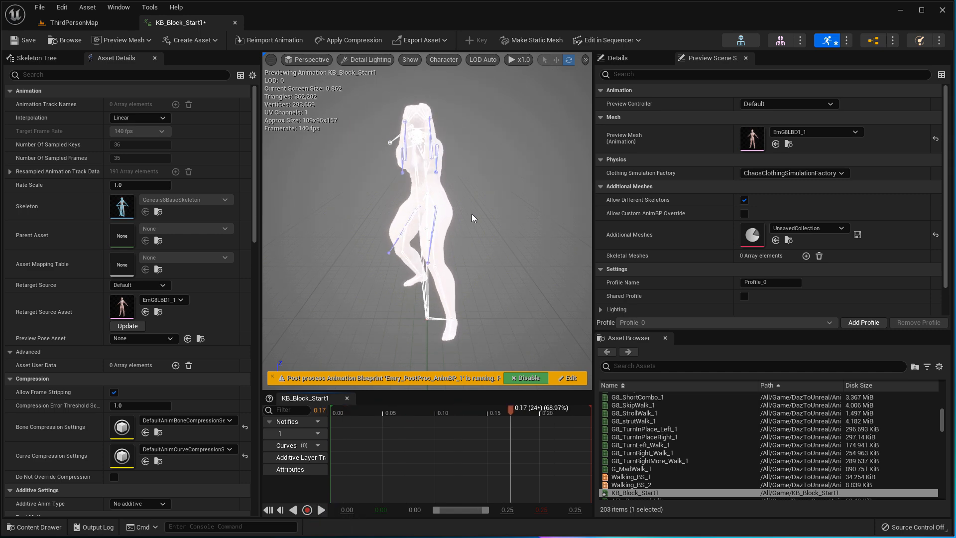
left_click(235, 23)
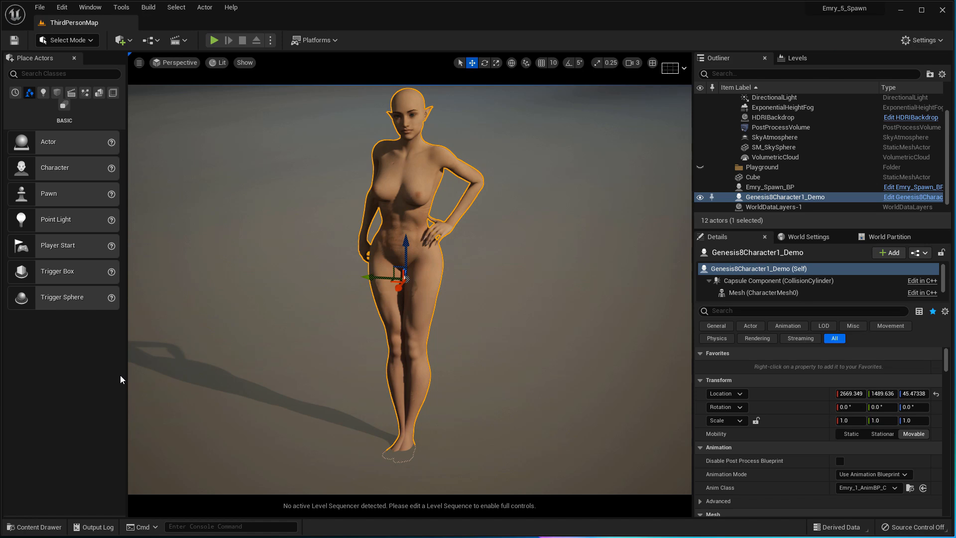
- Force-delete KB_Block_Start and KB_Block_Start1 from the top-level Content folder
left_click(35, 526)
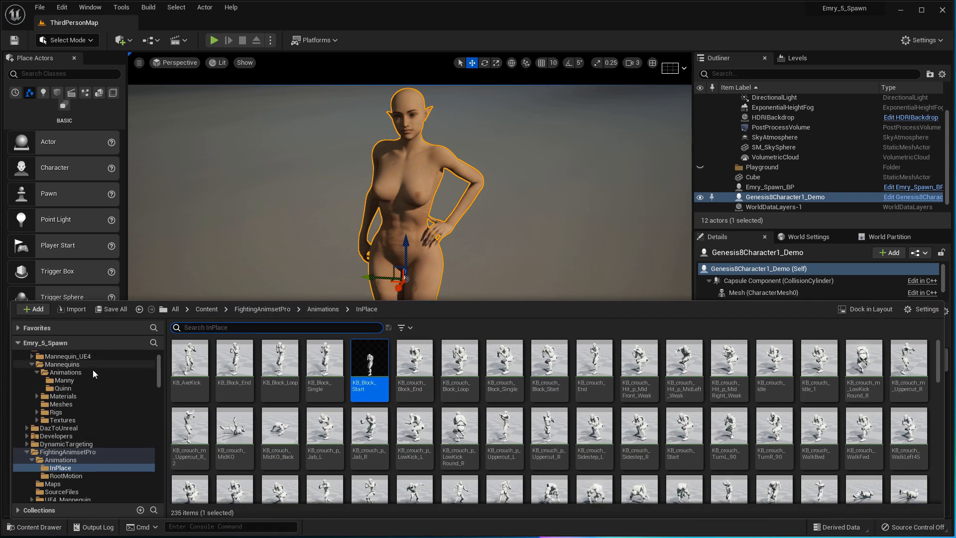
scroll(88, 364, "up", 2)
left_click(108, 364)
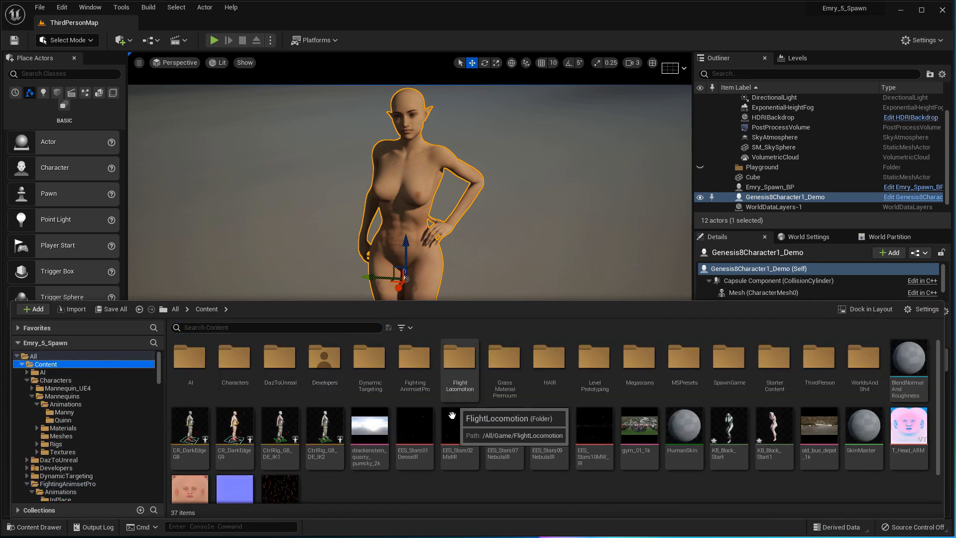
left_click(730, 433)
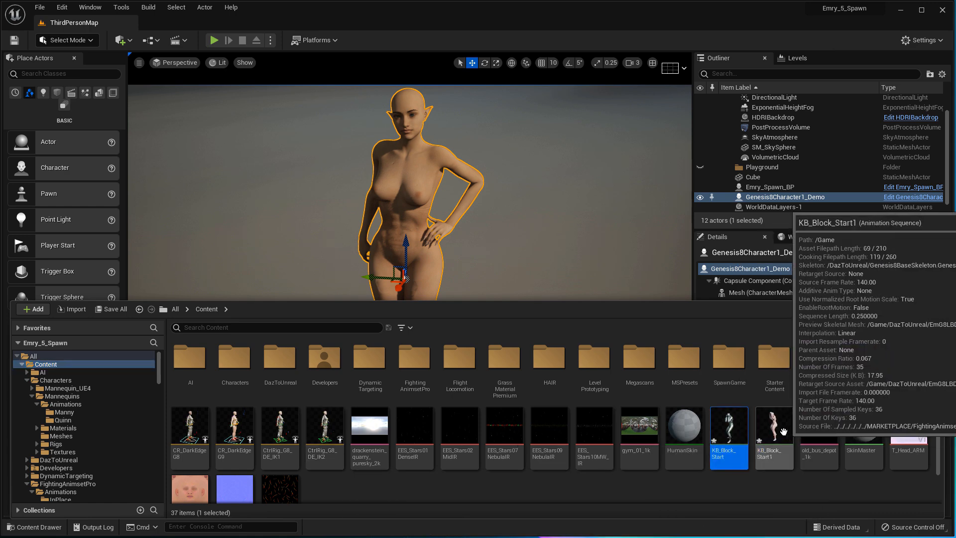
left_click(773, 432, "ctrl")
right_click(773, 432)
left_click(832, 265)
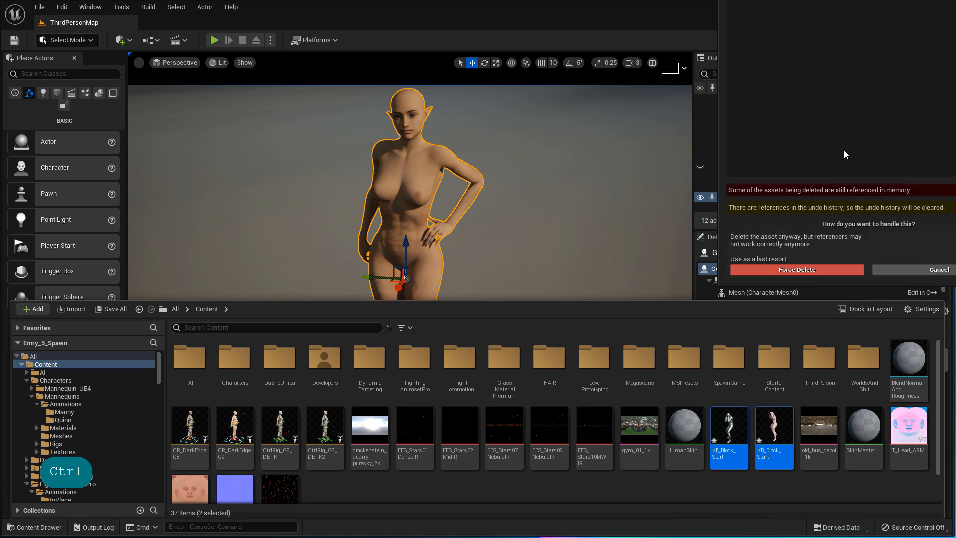
left_click(809, 269)
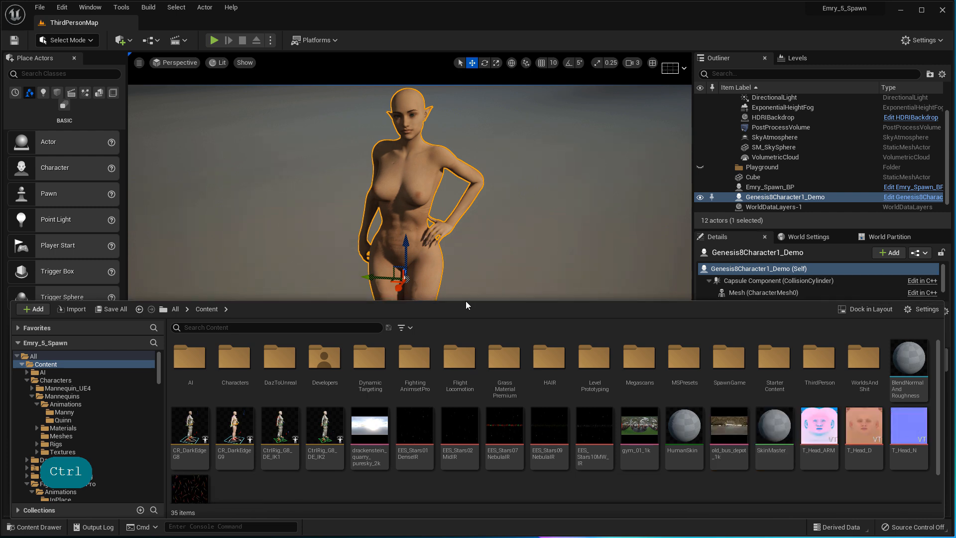
- Fly the viewport camera around the elf into a close-up of its face
left_click(576, 249)
mouse_move(503, 273)
right_mouse_down()
mouse_move(503, 263)
mouse_move(504, 273)
right_mouse_up()
key("Down")
key("Left")
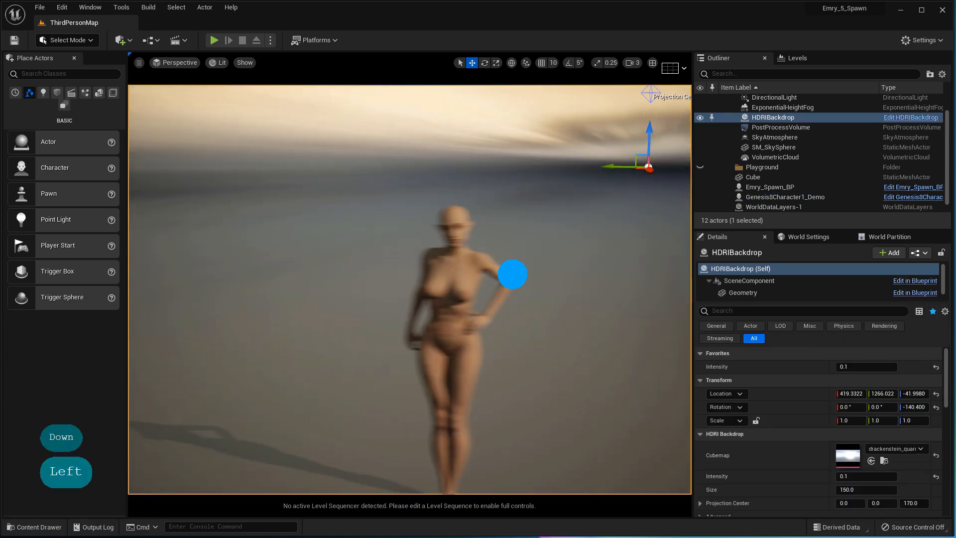
key("Up")
key("Right")
key("Right")
key("Right")
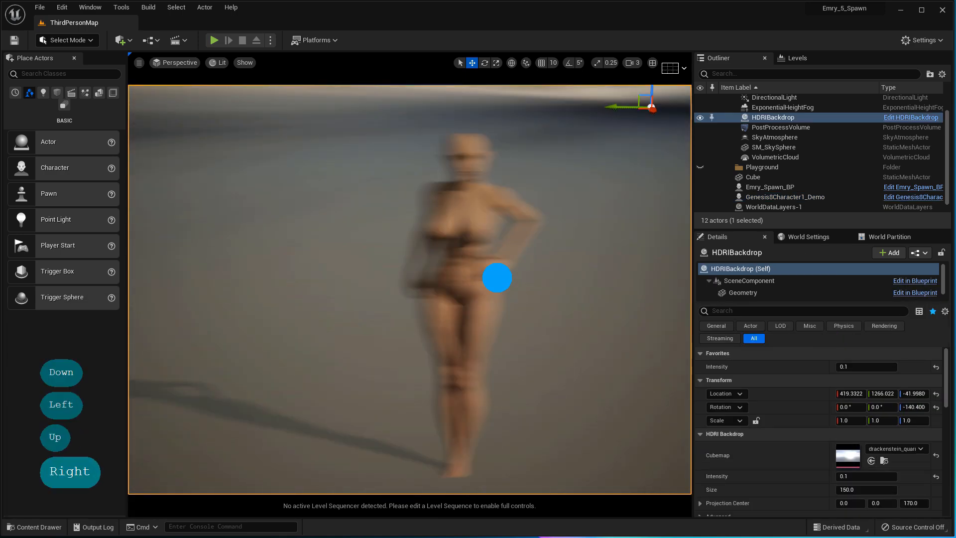
key("Left")
key("Left")
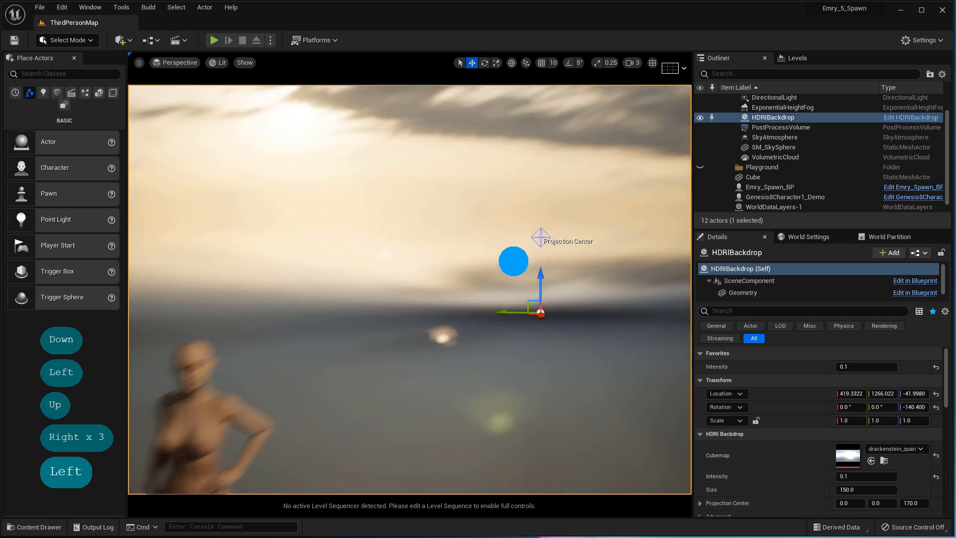
key("Up")
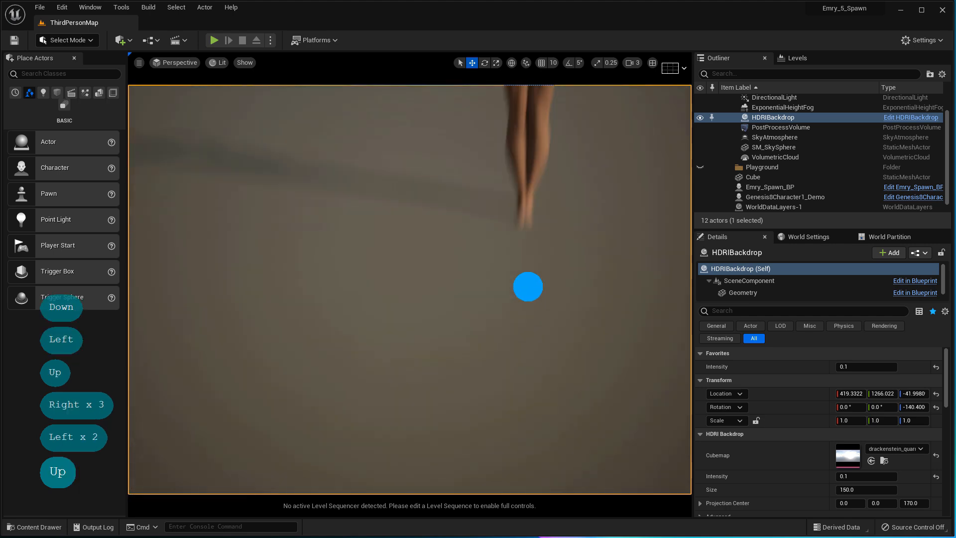
key("Right")
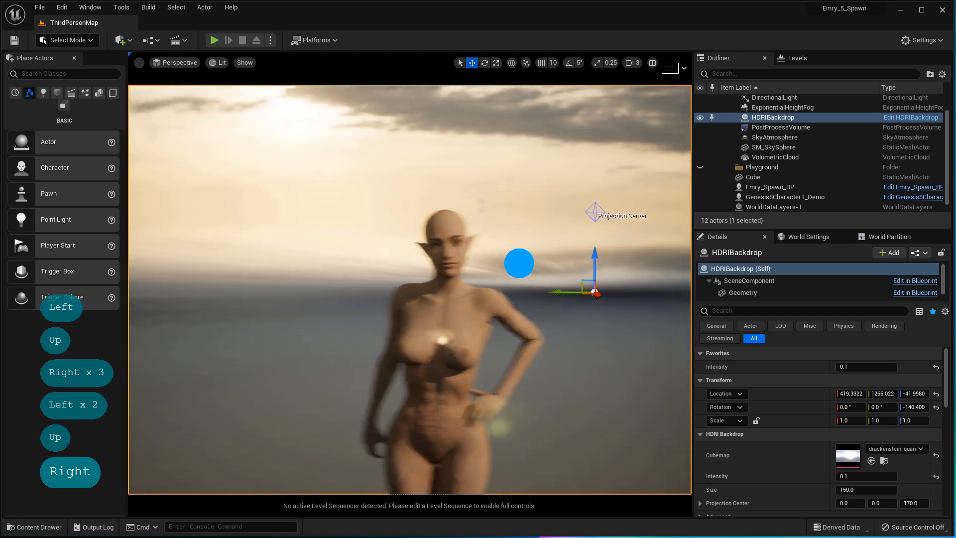
right_click_drag(519, 267, 522, 263)
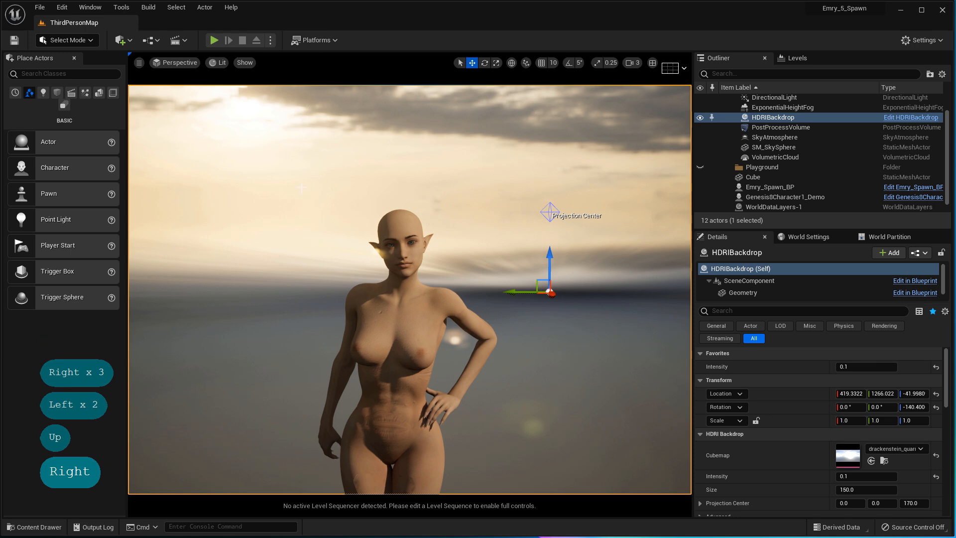
scroll(301, 189, "up", 10)
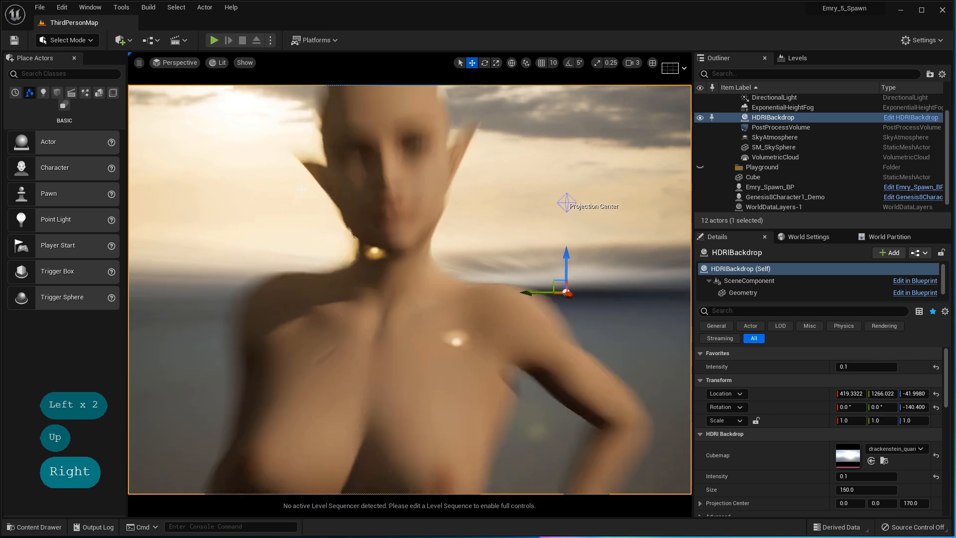
mouse_move(475, 188)
right_mouse_down()
mouse_move(474, 166)
mouse_move(475, 185)
right_mouse_up()
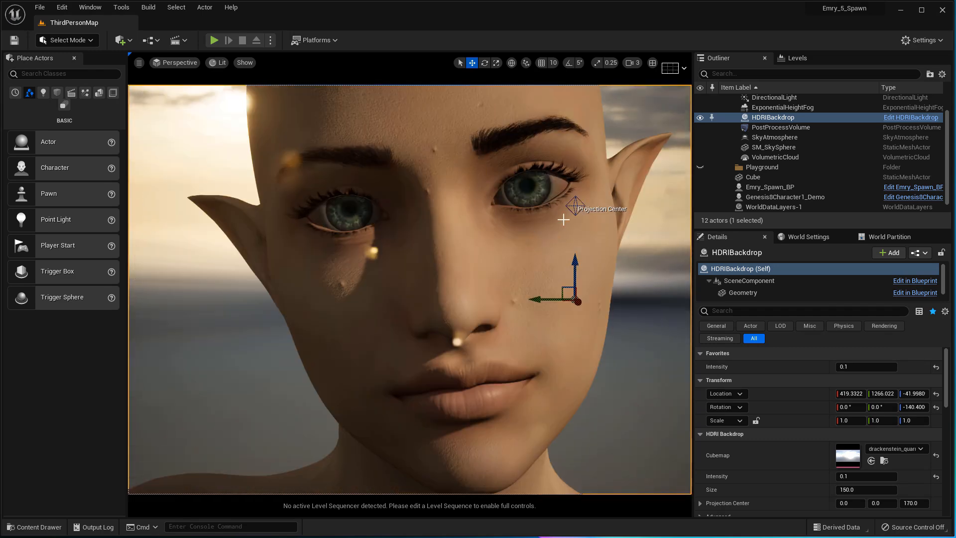